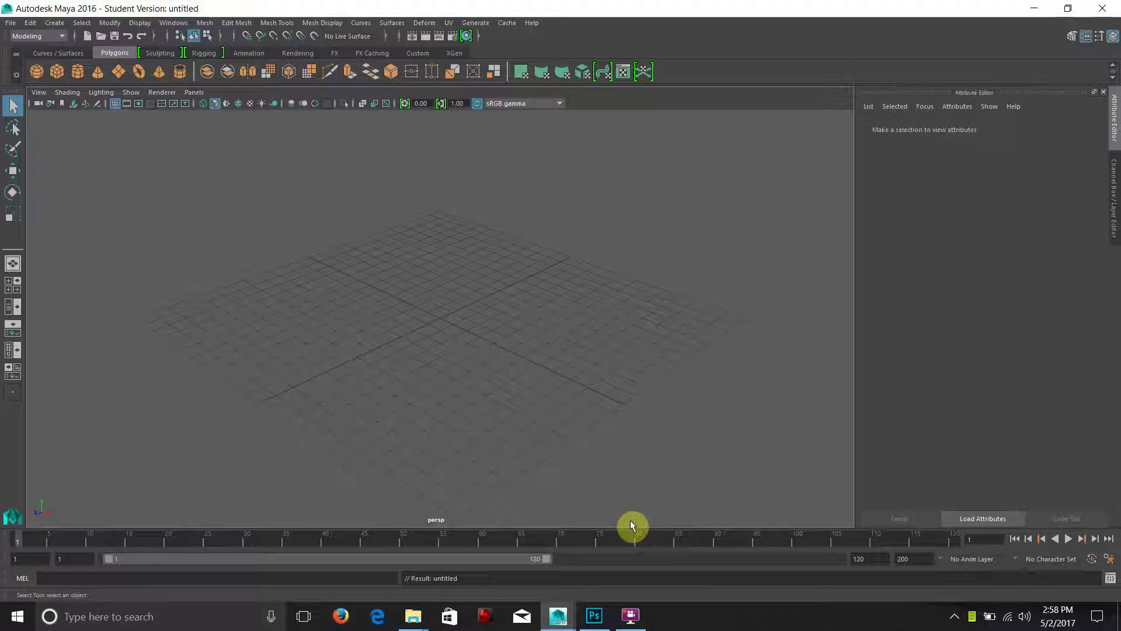
# Create a polygon plane at the origin and scale it up uniformly to cover much of the grid.
pyautogui.click(128, 79)
pyautogui.press('r')
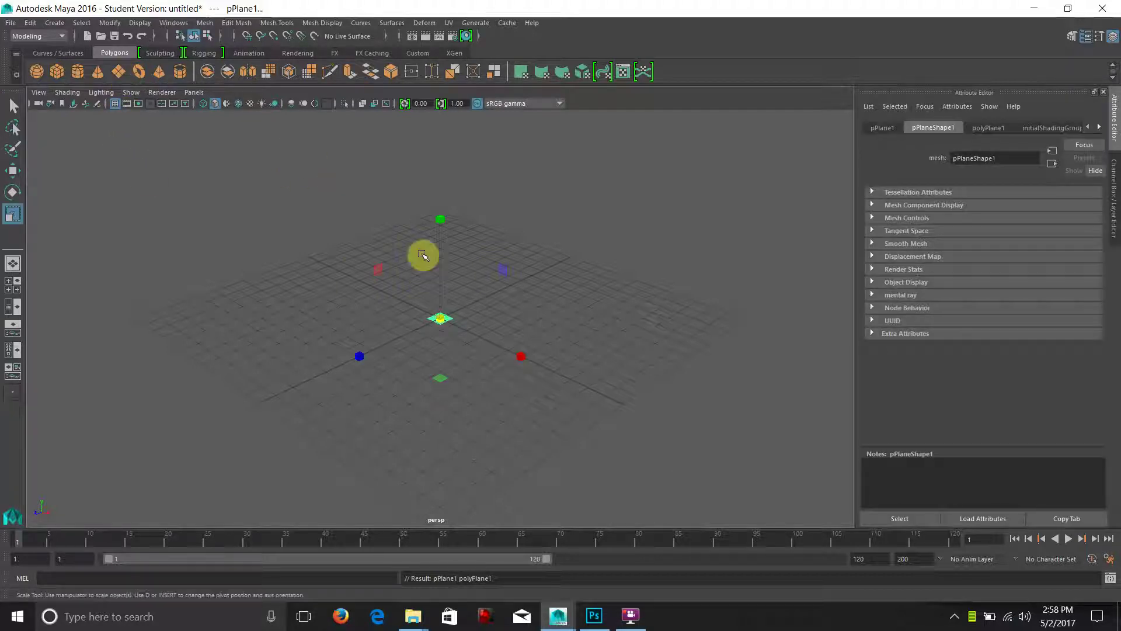
pyautogui.moveTo(440, 319); pyautogui.dragTo(759, 421)
pyautogui.keyDown('alt'); pyautogui.moveTo(537, 381); pyautogui.dragTo(475, 321); pyautogui.keyUp('alt')
pyautogui.click(476, 321)
pyautogui.press('w')
pyautogui.keyDown('alt'); pyautogui.moveTo(443, 250); pyautogui.dragTo(441, 221); pyautogui.keyUp('alt')
pyautogui.keyDown('alt'); pyautogui.moveTo(513, 230); pyautogui.dragTo(438, 35); pyautogui.keyUp('alt')
# Check the plane's UV layout in the UV Editor, leaving the editor closed at the end.
pyautogui.click(448, 23)
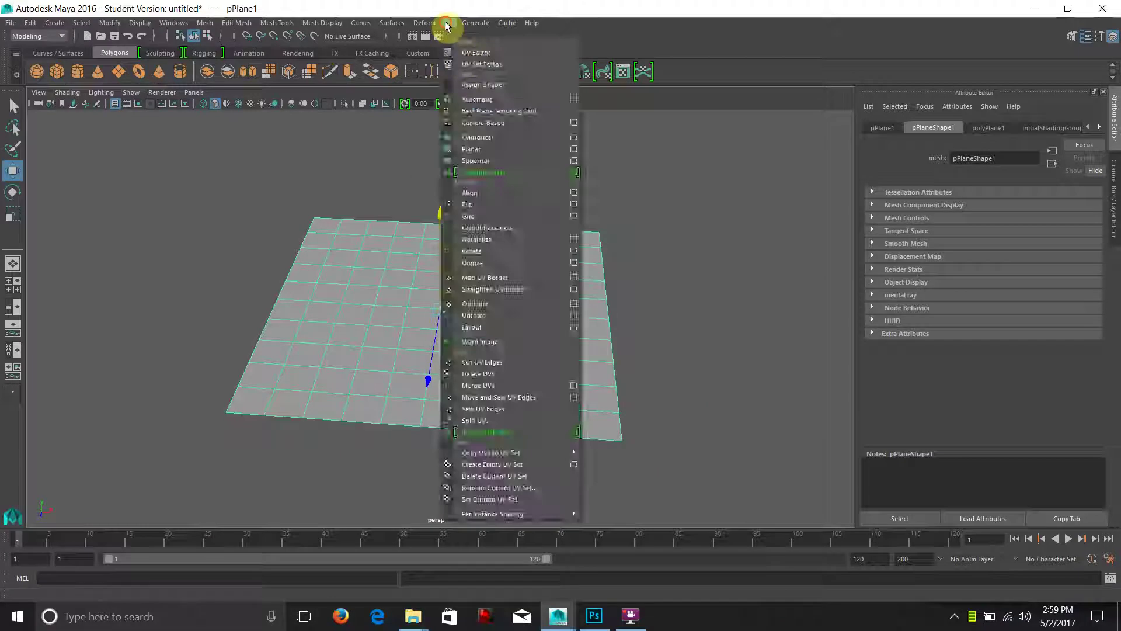
pyautogui.click(475, 52)
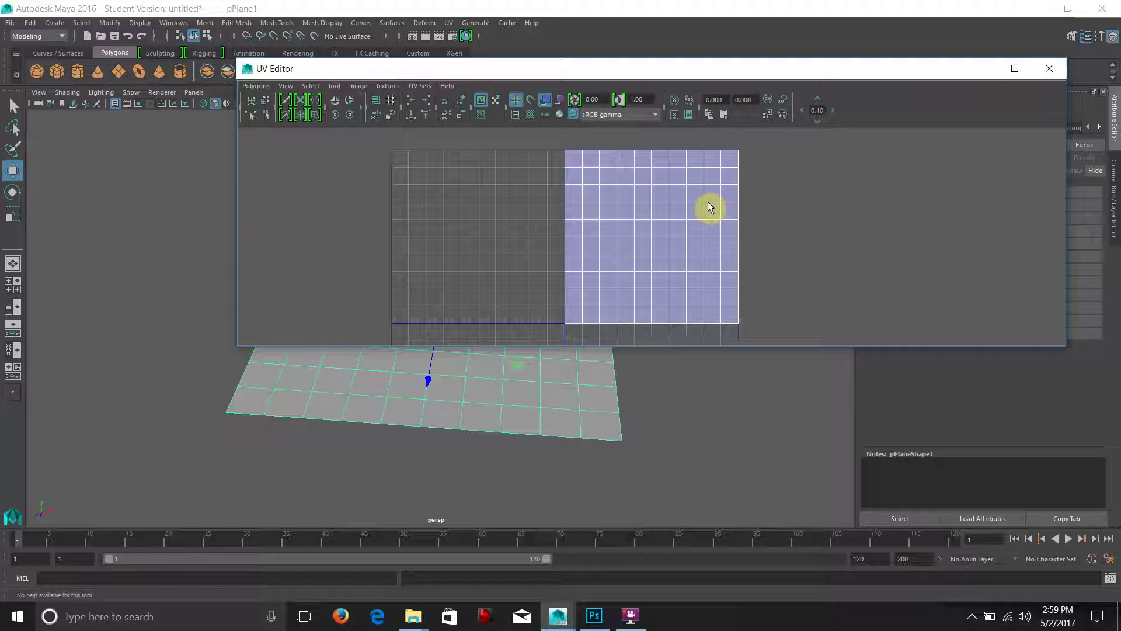
pyautogui.click(1038, 77)
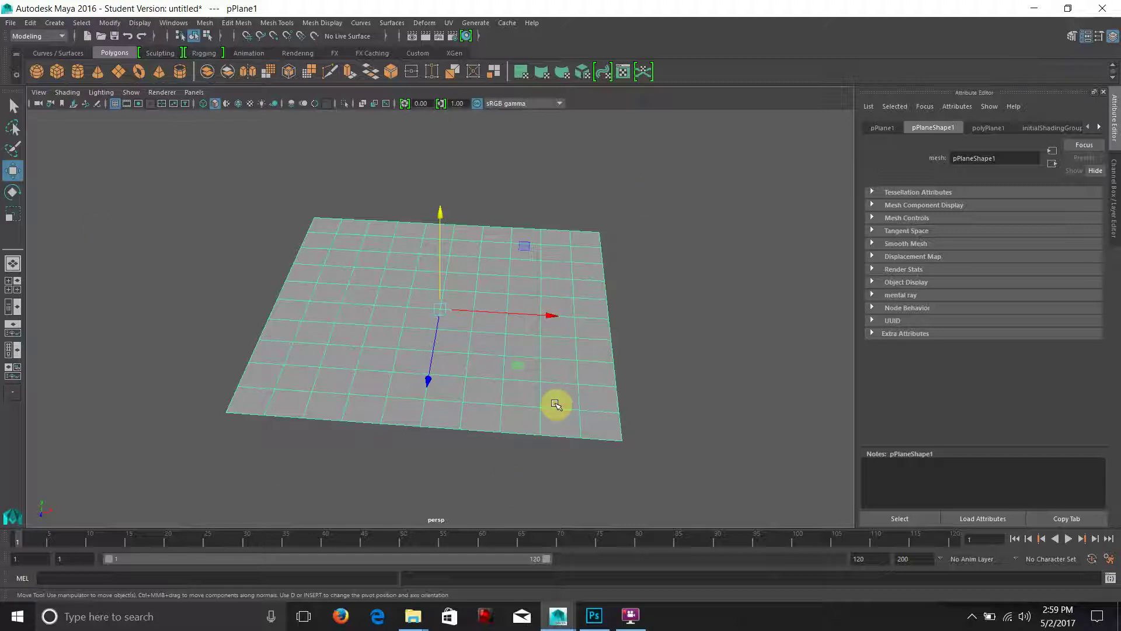
# Assign a new Blinn material to the plane in place of its default Lambert.
pyautogui.click(1100, 127)
pyautogui.click(1061, 128)
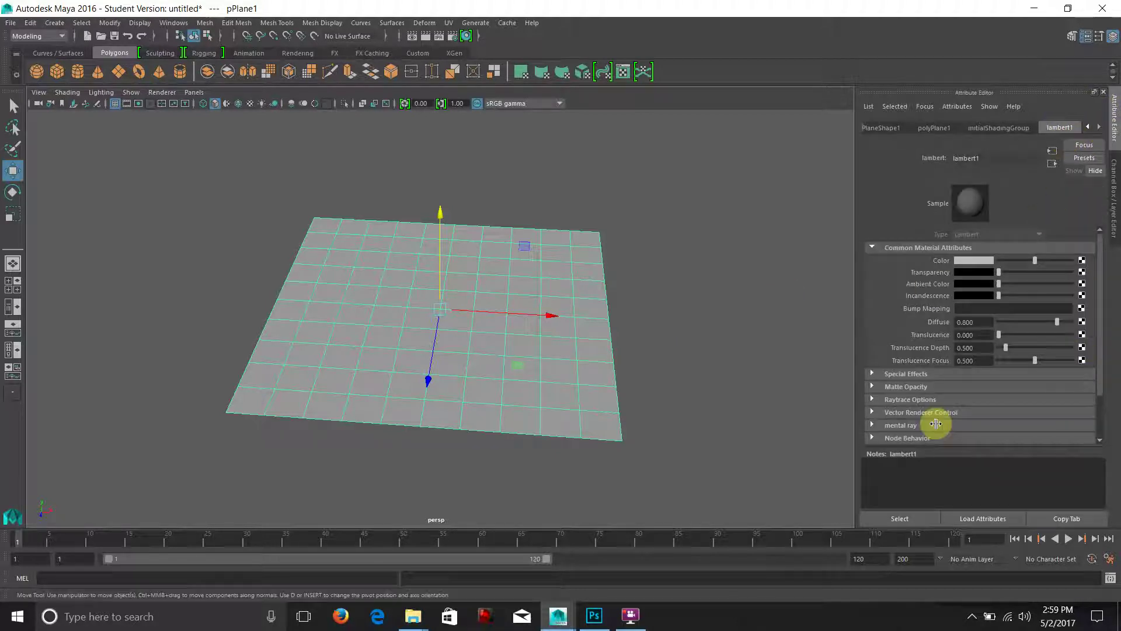
pyautogui.rightClick(314, 230)
pyautogui.moveTo(329, 530)
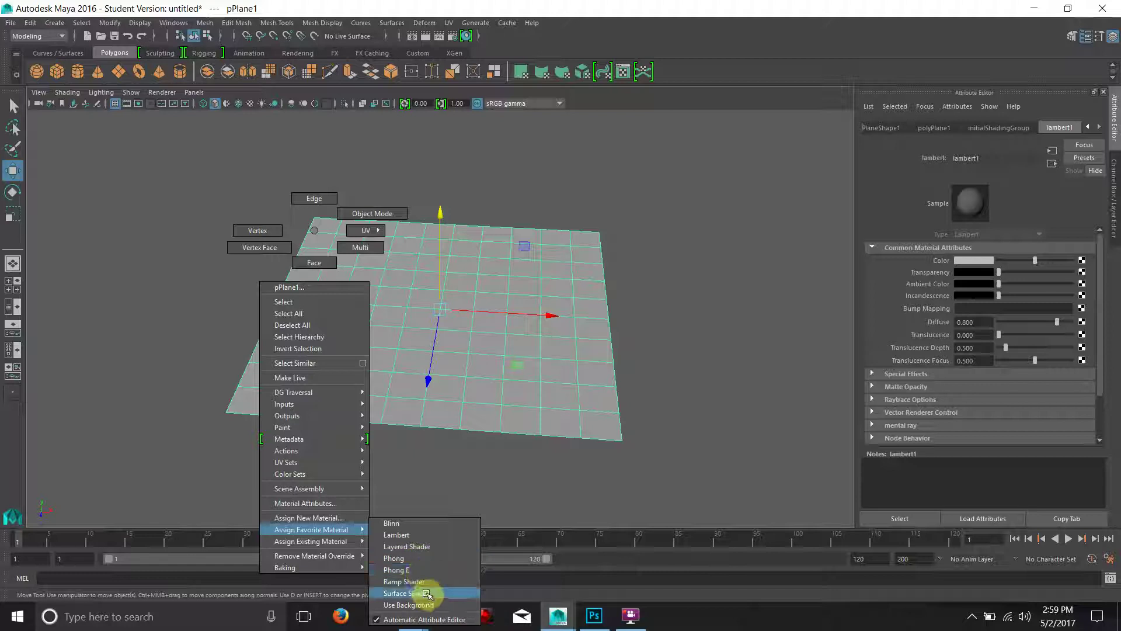
pyautogui.click(411, 524)
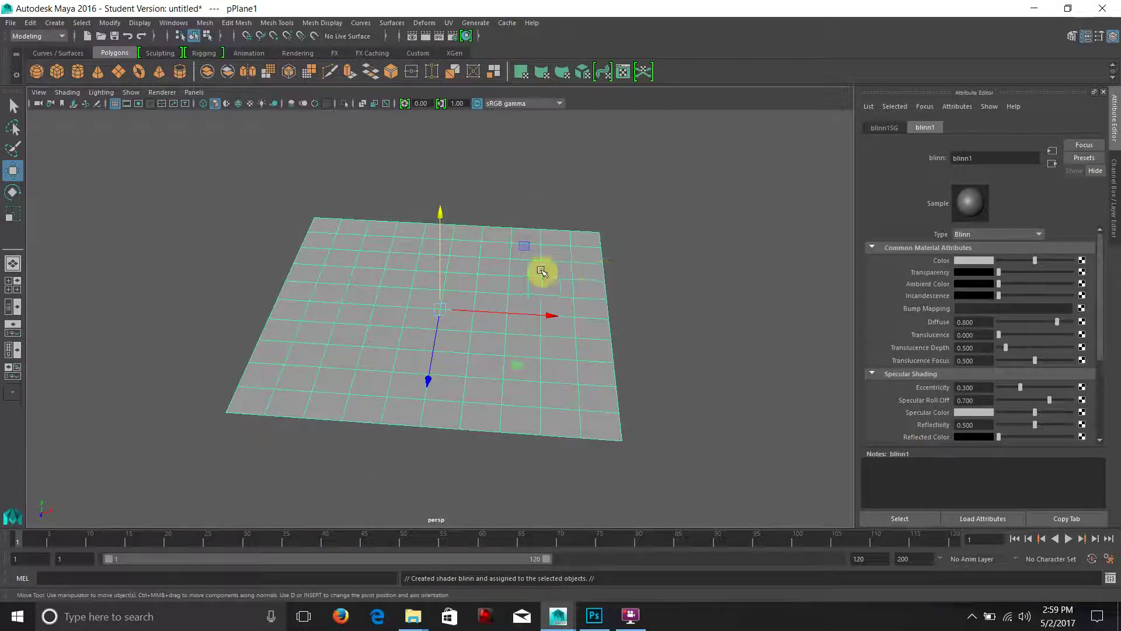
# Set both the eccentricity and the specular roll-off of the Blinn material to about 0.504.
pyautogui.moveTo(531, 268)
pyautogui.keyDown('alt'); pyautogui.mouseDown()
pyautogui.moveTo(538, 305)
pyautogui.moveTo(468, 250)
pyautogui.moveTo(538, 255)
pyautogui.moveTo(524, 271)
pyautogui.mouseUp(); pyautogui.keyUp('alt')
pyautogui.keyDown('alt'); pyautogui.moveTo(523, 271); pyautogui.dragTo(564, 291, button='right'); pyautogui.keyUp('alt')
pyautogui.keyDown('alt'); pyautogui.moveTo(564, 292); pyautogui.dragTo(525, 285); pyautogui.keyUp('alt')
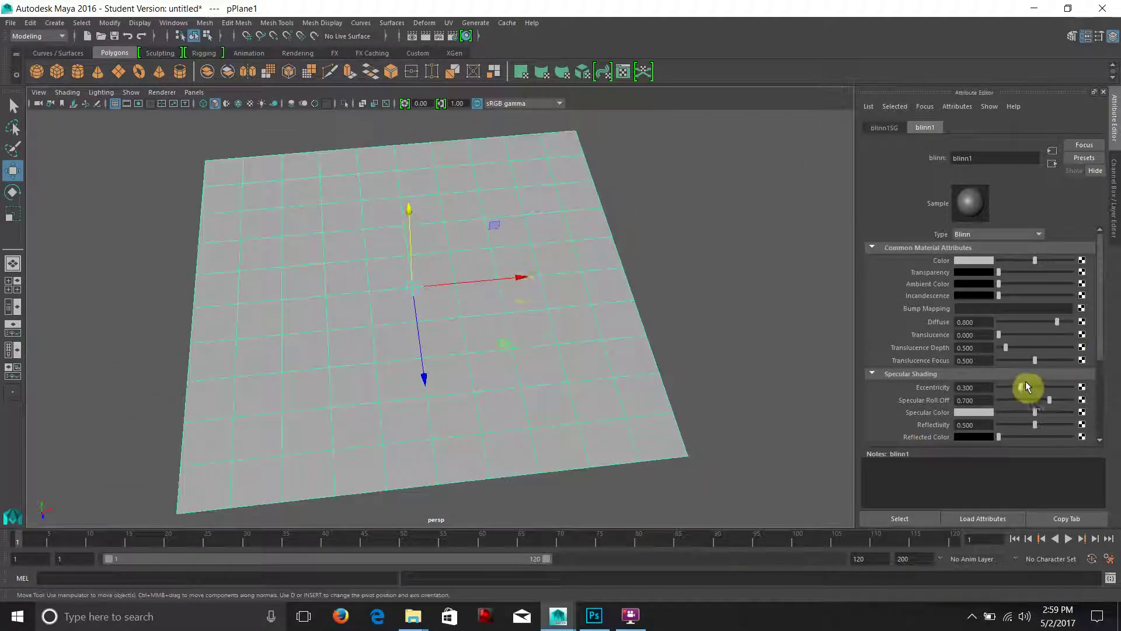
pyautogui.moveTo(1021, 388)
pyautogui.mouseDown()
pyautogui.moveTo(1064, 393)
pyautogui.moveTo(1004, 401)
pyautogui.moveTo(1034, 386)
pyautogui.moveTo(1028, 403)
pyautogui.moveTo(1046, 401)
pyautogui.moveTo(1018, 403)
pyautogui.moveTo(1036, 403)
pyautogui.mouseUp()
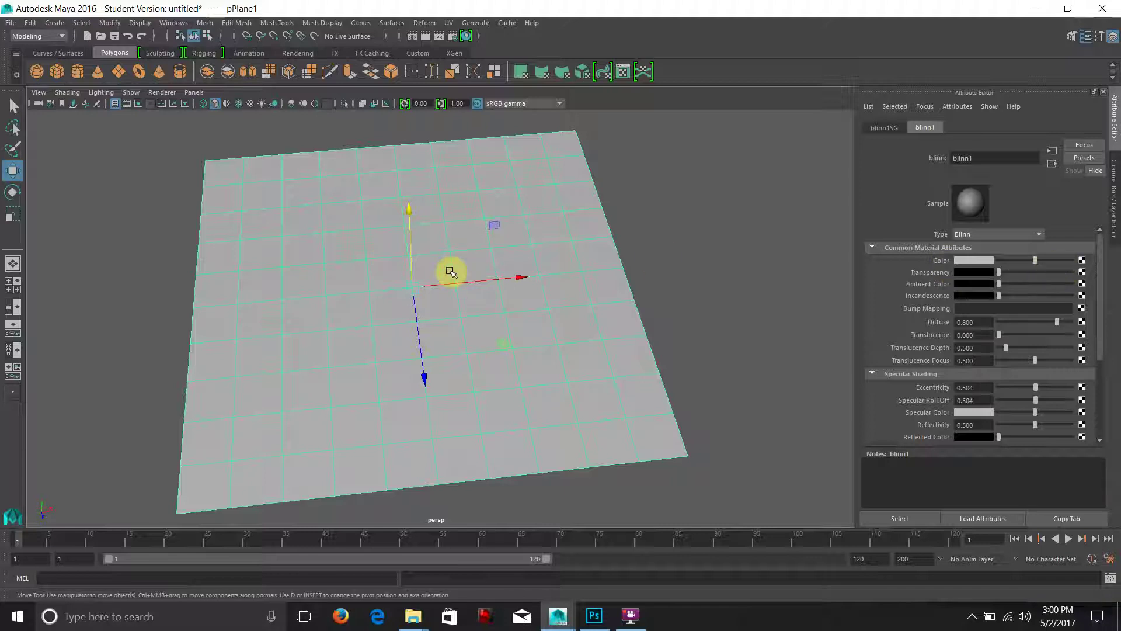
# Connect a File texture to the Blinn material's color and set its filter type to Off.
pyautogui.click(1083, 263)
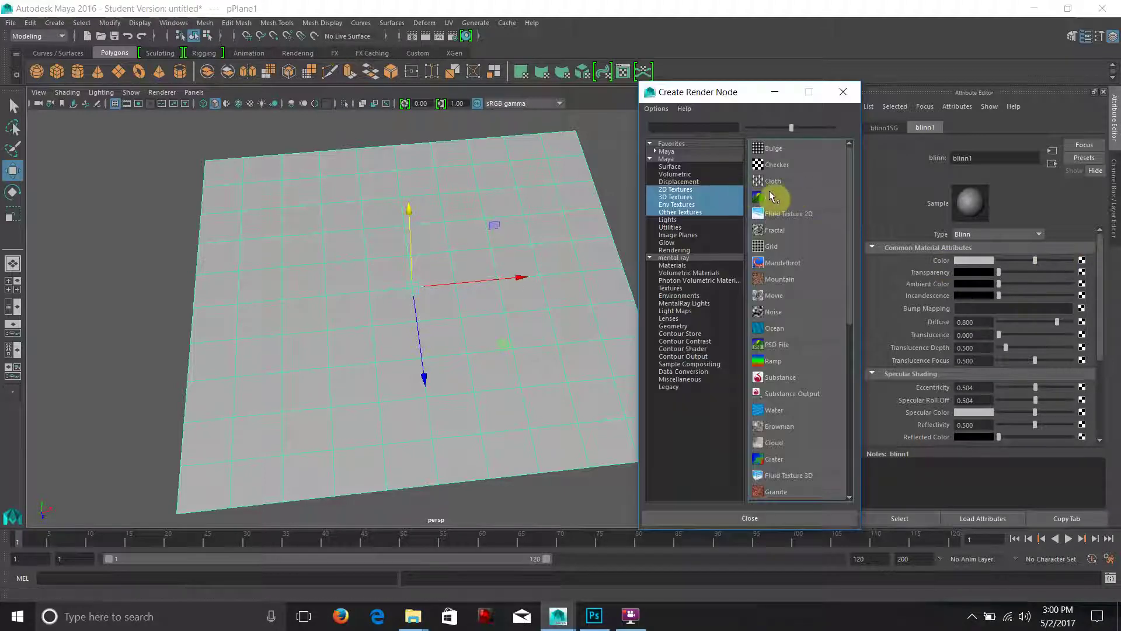
pyautogui.click(770, 196)
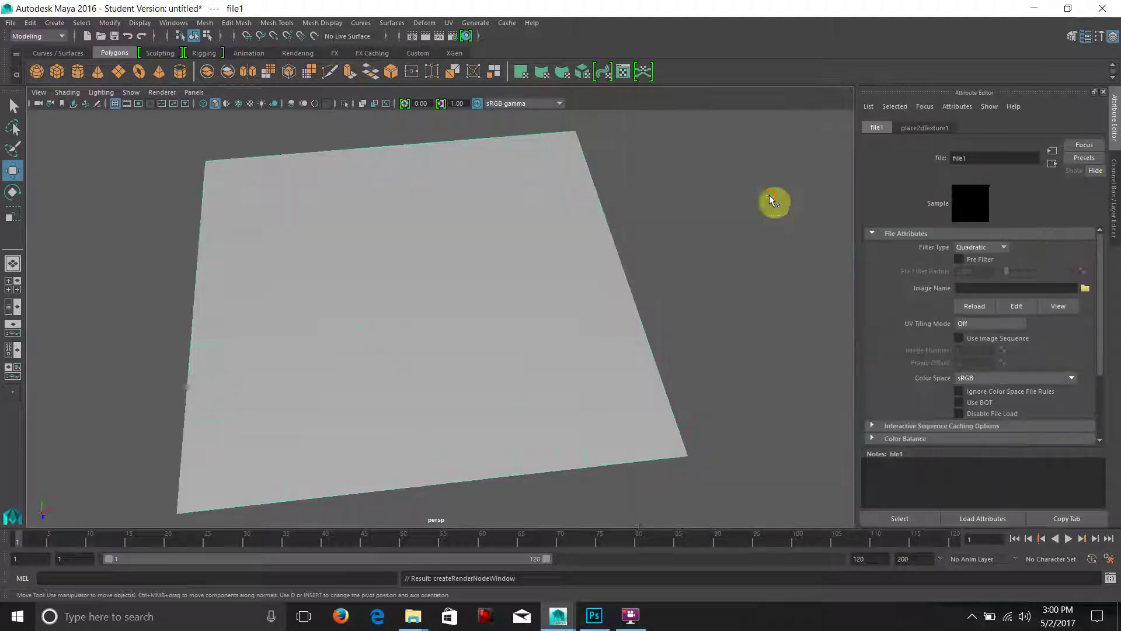
pyautogui.click(991, 247)
pyautogui.click(991, 261)
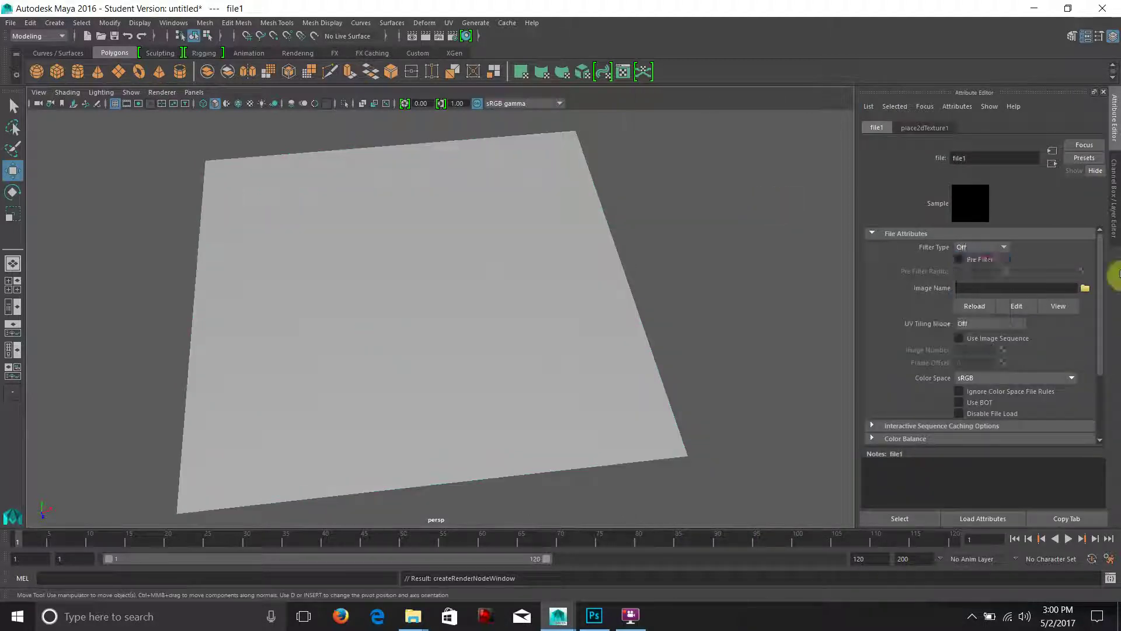
# Load diffus.tga from the 3D models/pattern_15 folder as the texture image and show textures in the viewport.
pyautogui.click(1086, 289)
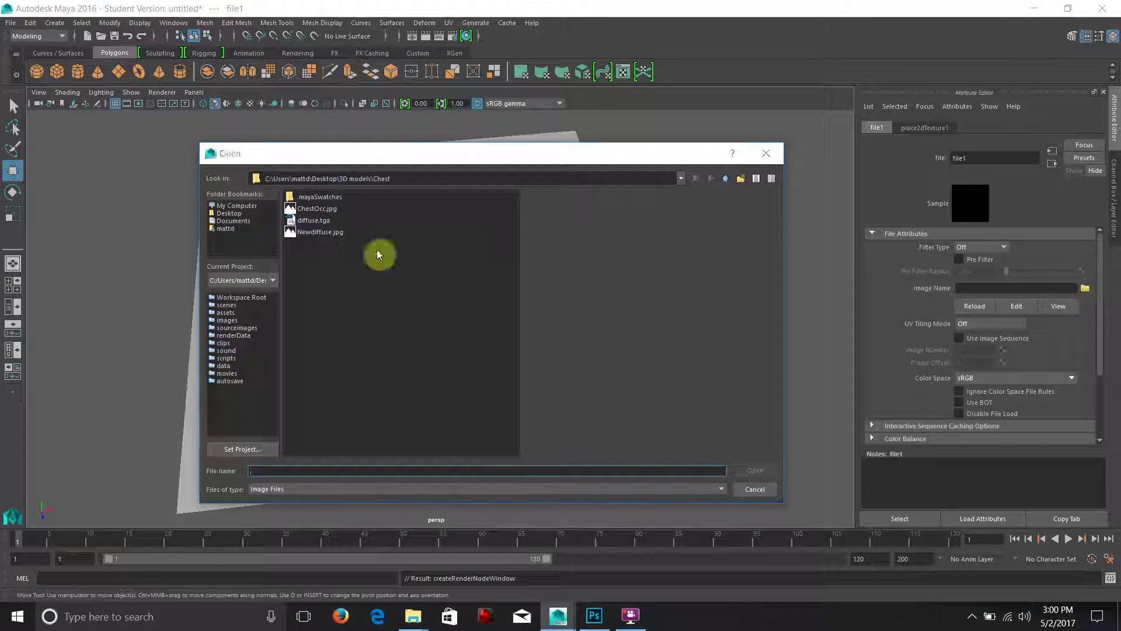
pyautogui.click(229, 206)
pyautogui.click(233, 215)
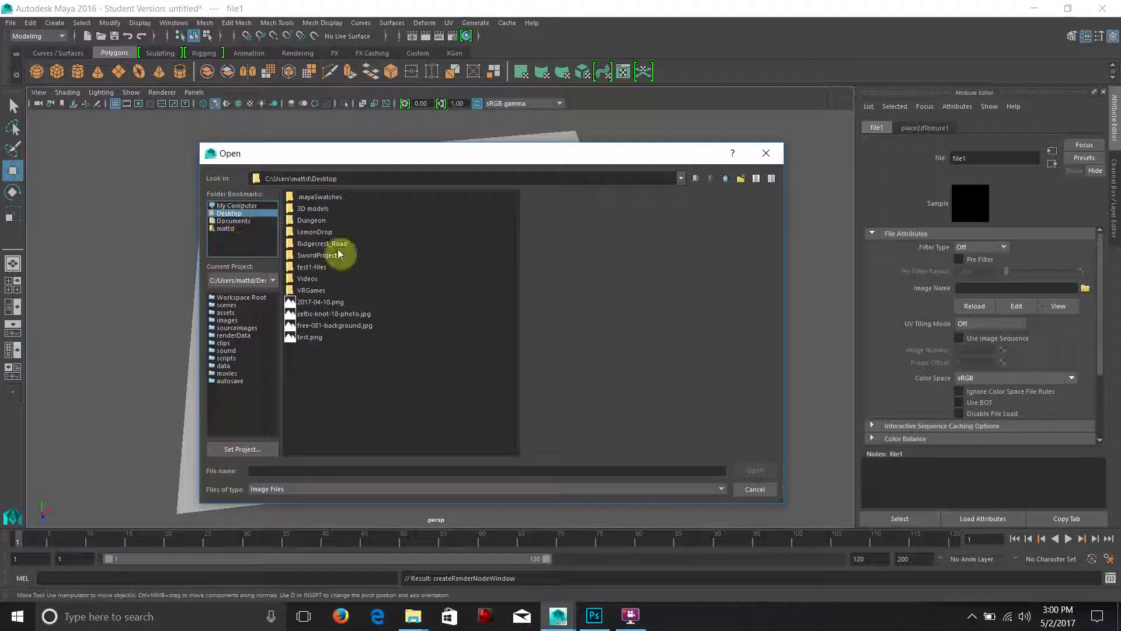
pyautogui.doubleClick(313, 209)
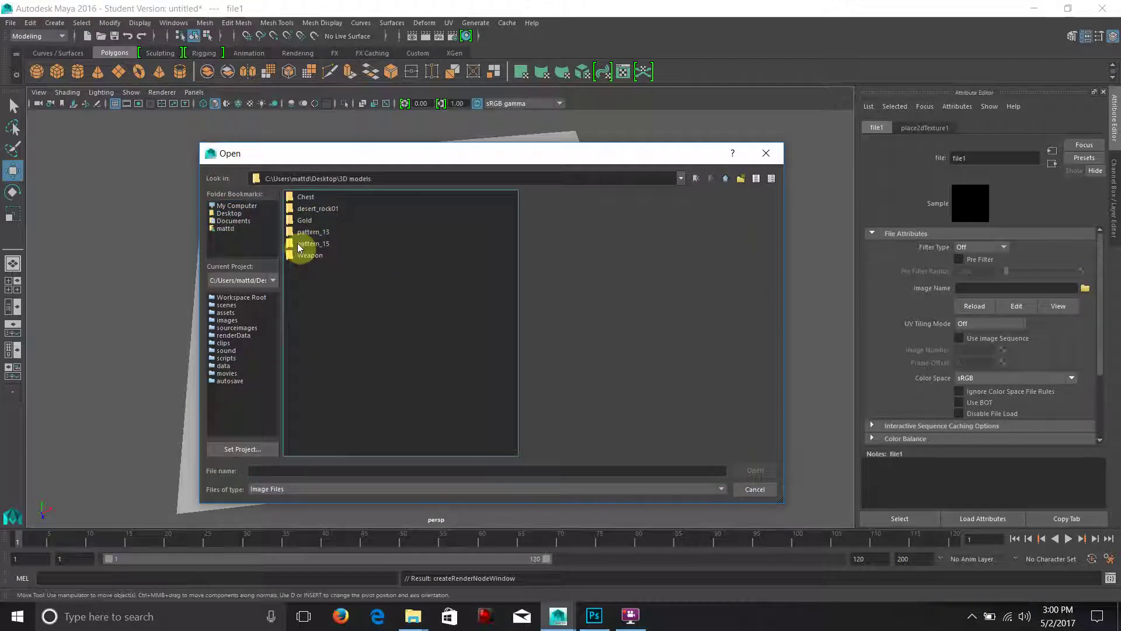
pyautogui.doubleClick(307, 233)
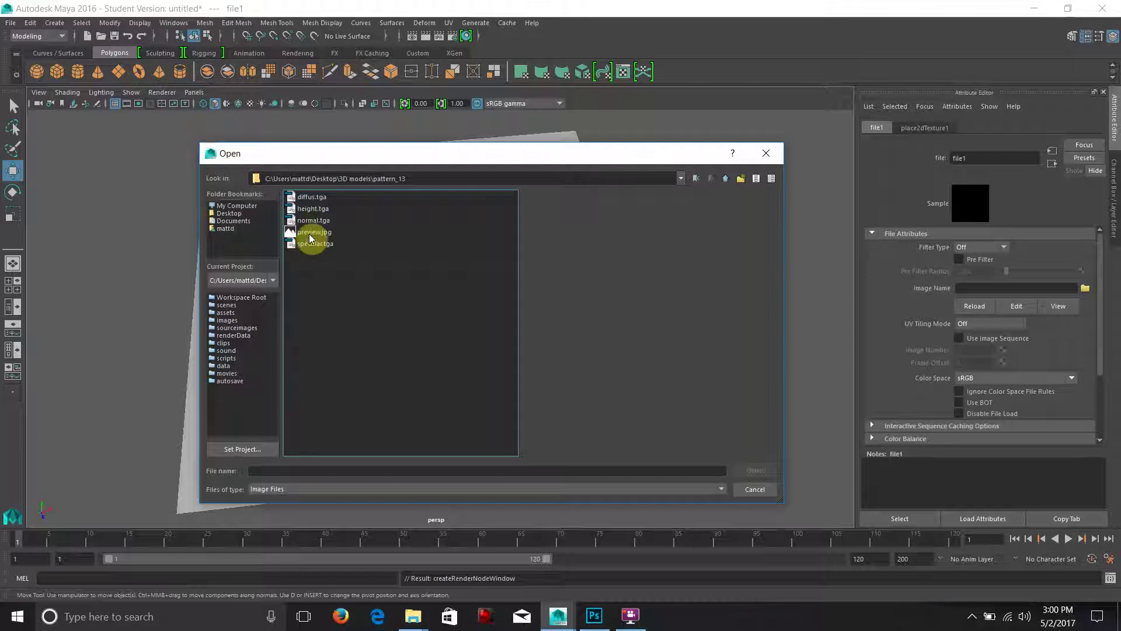
pyautogui.click(315, 233)
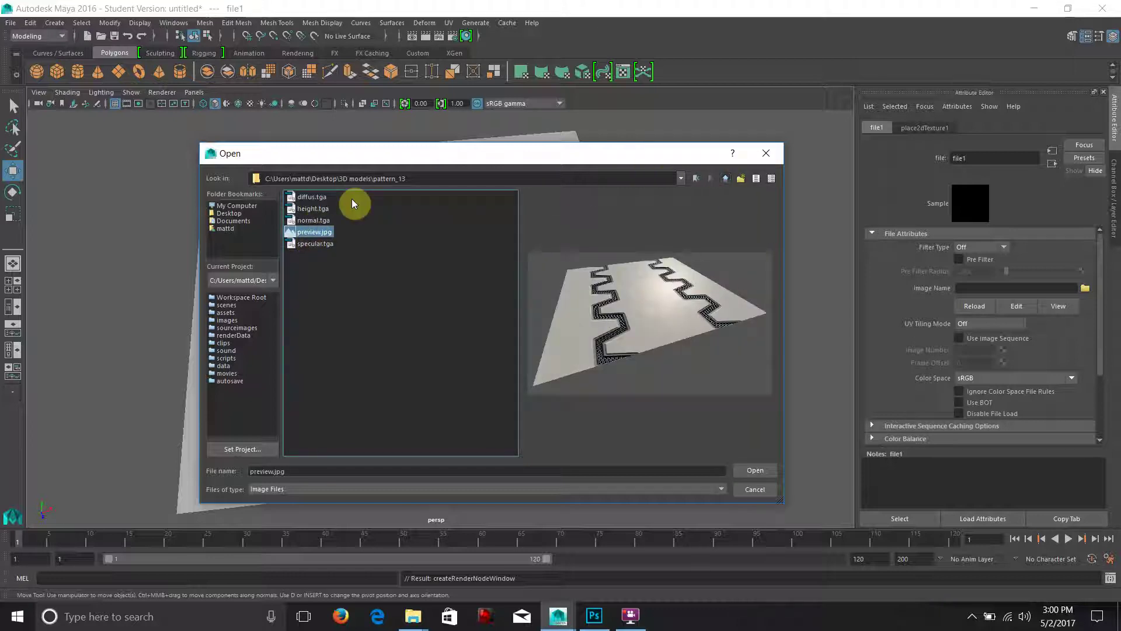
pyautogui.click(725, 178)
pyautogui.doubleClick(317, 243)
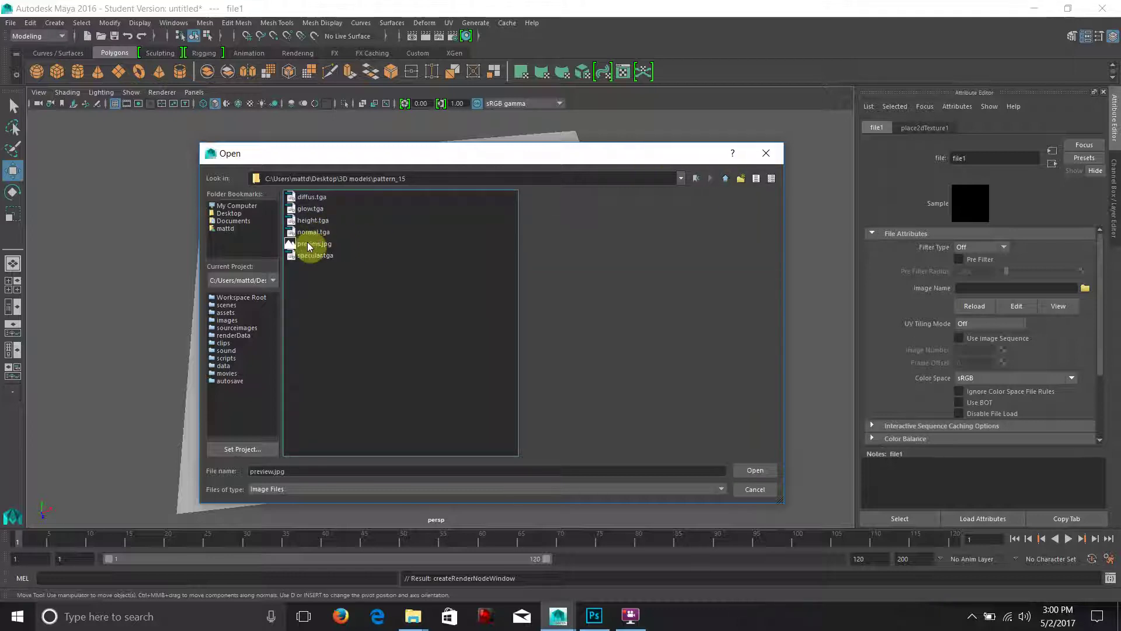
pyautogui.doubleClick(310, 198)
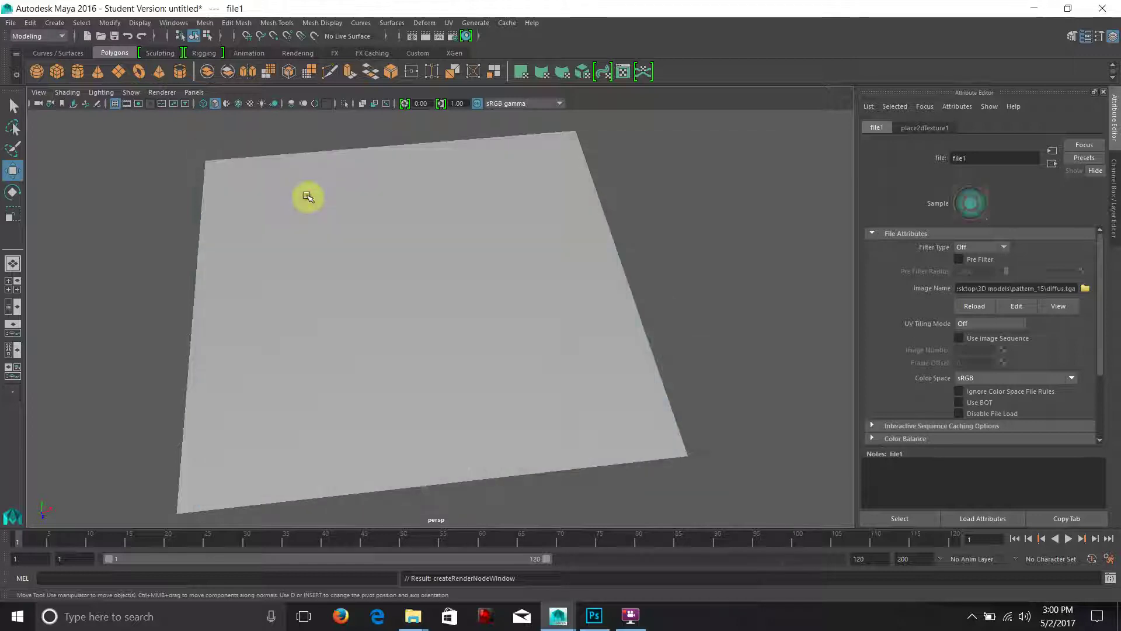
pyautogui.press('6')
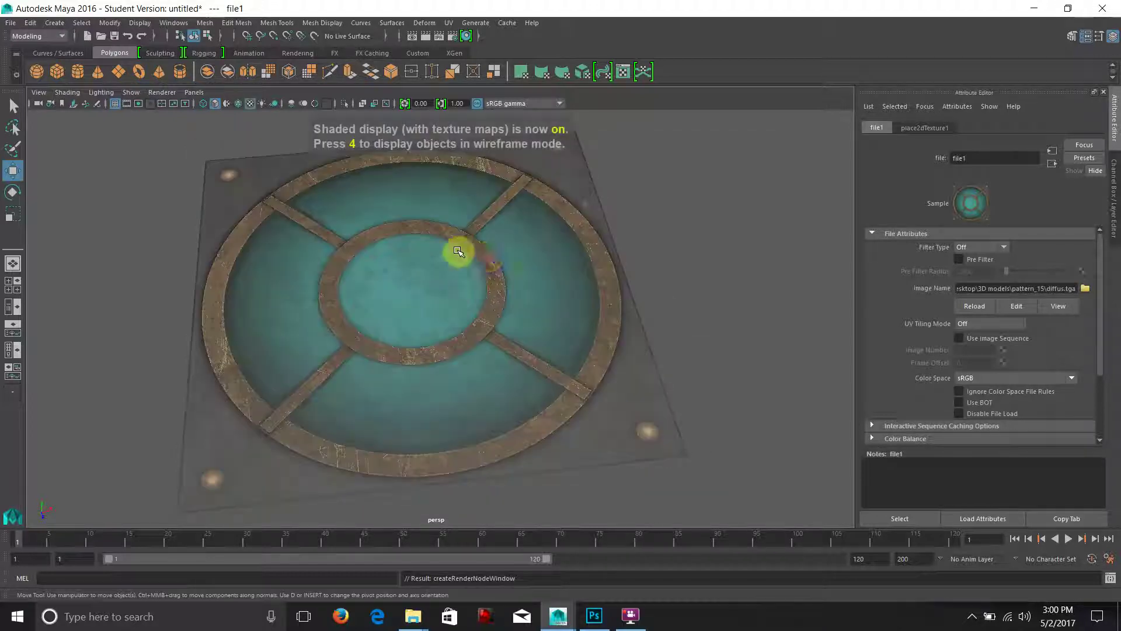
pyautogui.moveTo(488, 253)
pyautogui.keyDown('alt'); pyautogui.mouseDown()
pyautogui.moveTo(650, 313)
pyautogui.moveTo(643, 268)
pyautogui.moveTo(638, 327)
pyautogui.moveTo(704, 269)
pyautogui.moveTo(445, 308)
pyautogui.moveTo(460, 365)
pyautogui.moveTo(641, 233)
pyautogui.moveTo(528, 255)
pyautogui.moveTo(503, 317)
pyautogui.moveTo(567, 314)
pyautogui.moveTo(640, 268)
pyautogui.moveTo(568, 310)
pyautogui.moveTo(381, 300)
pyautogui.moveTo(325, 325)
pyautogui.moveTo(252, 275)
pyautogui.moveTo(323, 263)
pyautogui.moveTo(505, 267)
pyautogui.moveTo(545, 313)
pyautogui.moveTo(408, 281)
pyautogui.moveTo(395, 268)
pyautogui.moveTo(431, 255)
pyautogui.moveTo(471, 270)
pyautogui.moveTo(318, 205)
pyautogui.moveTo(401, 258)
pyautogui.moveTo(465, 253)
pyautogui.mouseUp(); pyautogui.keyUp('alt')
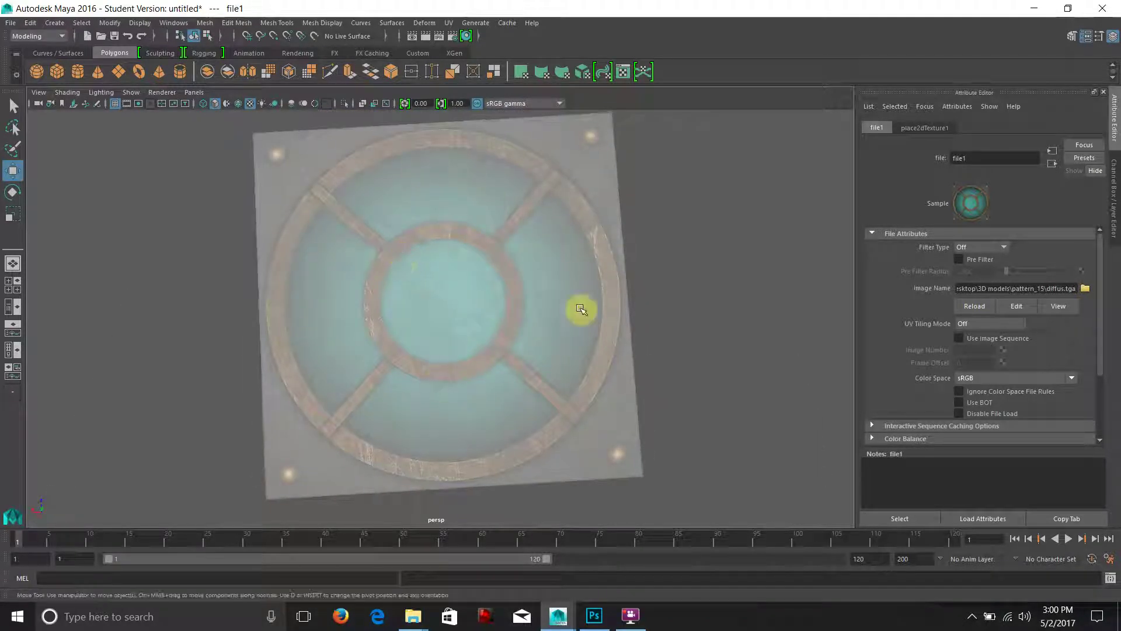
# Lower the Blinn material's eccentricity to about 0.057 and raise its specular roll-off for a tighter, stronger highlight.
pyautogui.click(1052, 165)
pyautogui.scroll(-2, 1034, 340)
pyautogui.moveTo(1031, 316); pyautogui.dragTo(1003, 321)
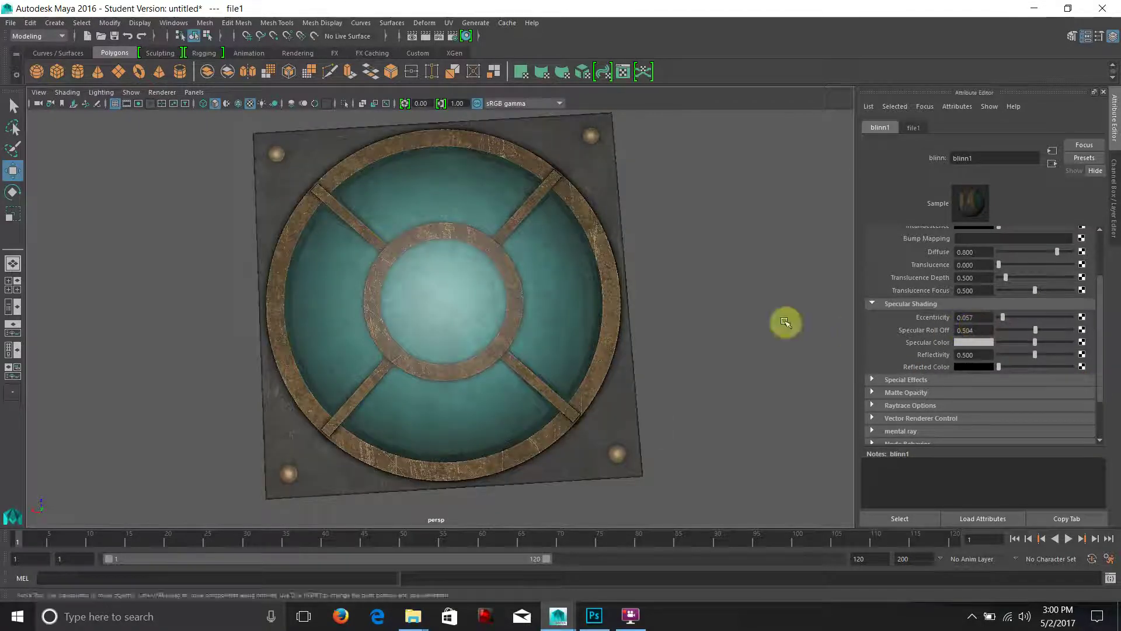
pyautogui.keyDown('alt'); pyautogui.moveTo(783, 316); pyautogui.dragTo(813, 318); pyautogui.keyUp('alt')
pyautogui.moveTo(1057, 331)
pyautogui.mouseDown()
pyautogui.moveTo(1009, 328)
pyautogui.moveTo(1035, 328)
pyautogui.mouseUp()
pyautogui.keyDown('alt'); pyautogui.moveTo(656, 320); pyautogui.dragTo(614, 315); pyautogui.keyUp('alt')
pyautogui.moveTo(1037, 346); pyautogui.dragTo(1043, 331)
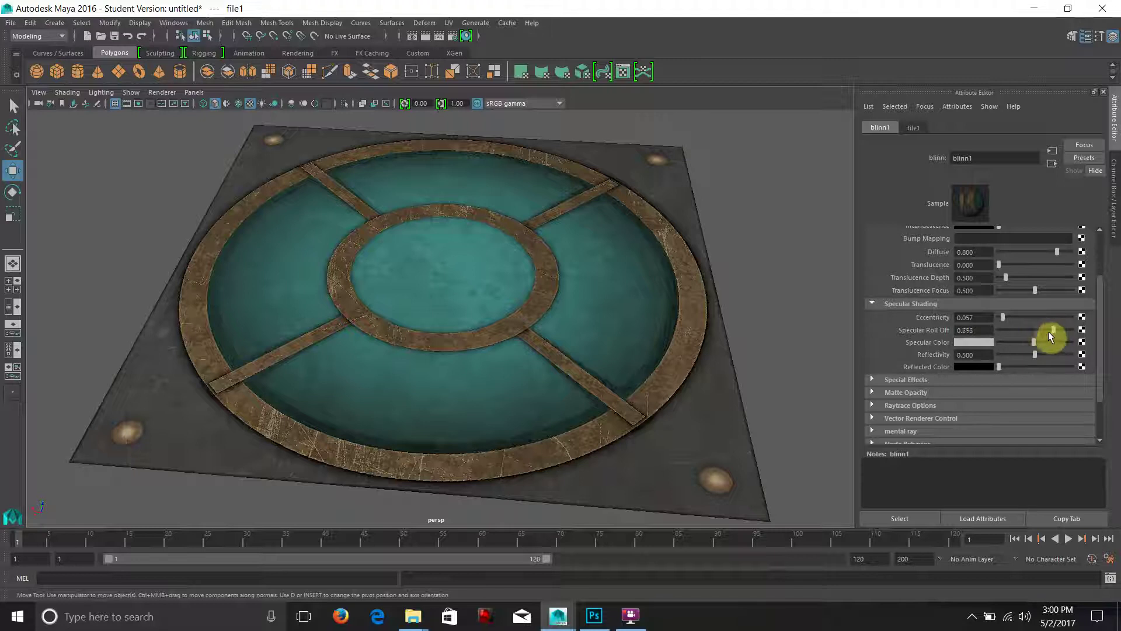
# Switch to Photoshop with diffus.tga from the pattern_15 folder opened, and close the specular.tga document.
pyautogui.click(1031, 12)
pyautogui.click(604, 169)
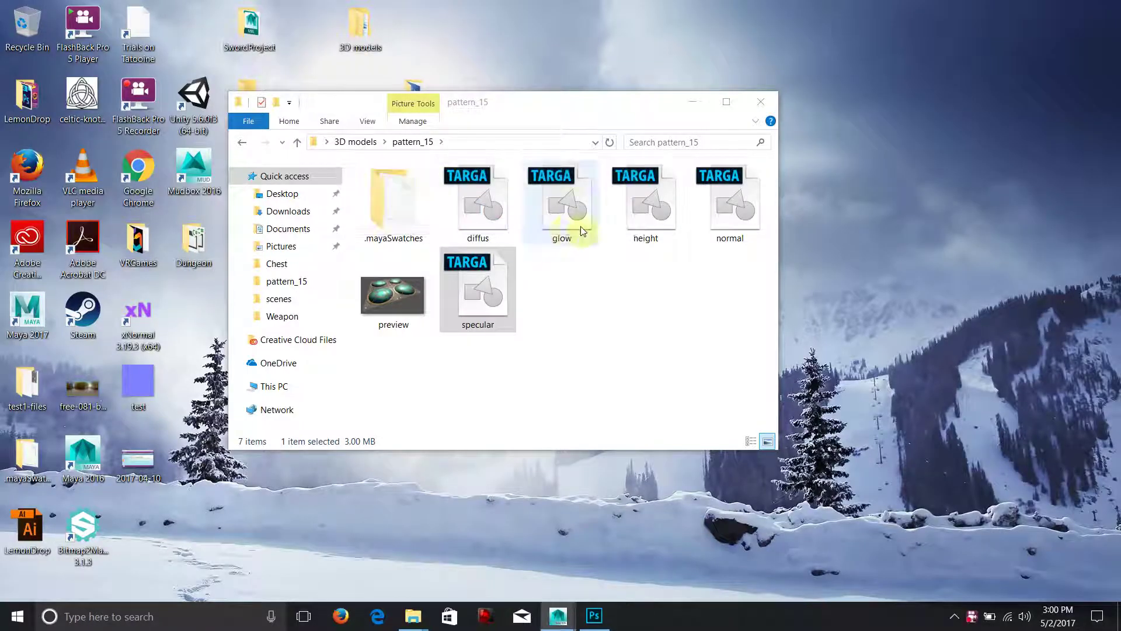
pyautogui.moveTo(491, 205); pyautogui.dragTo(593, 622)
pyautogui.click(744, 247)
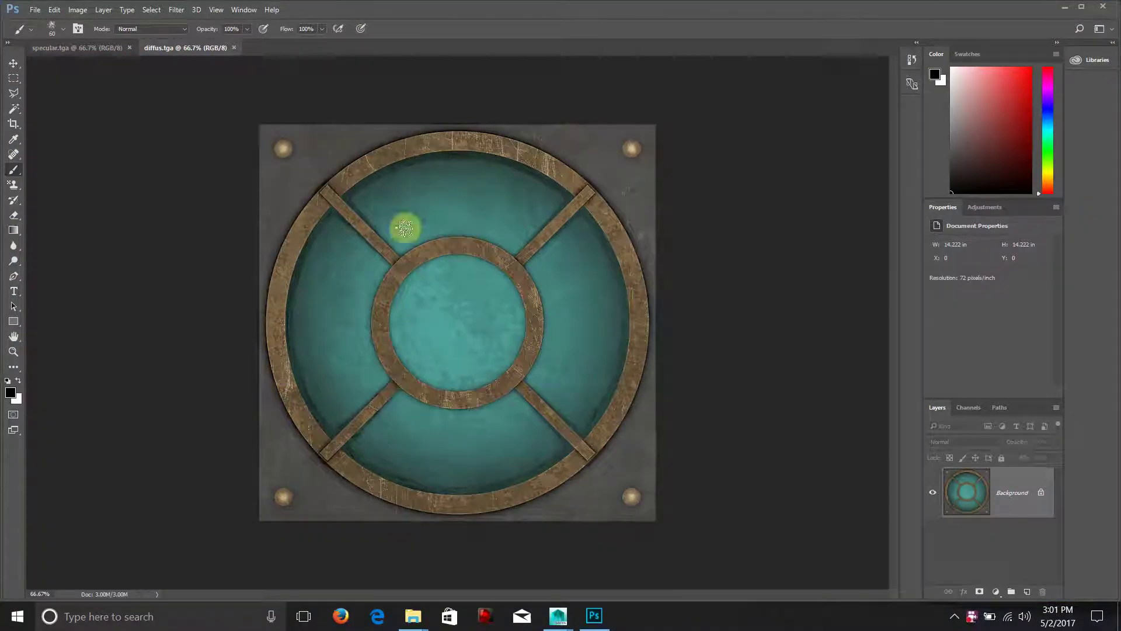
pyautogui.click(129, 49)
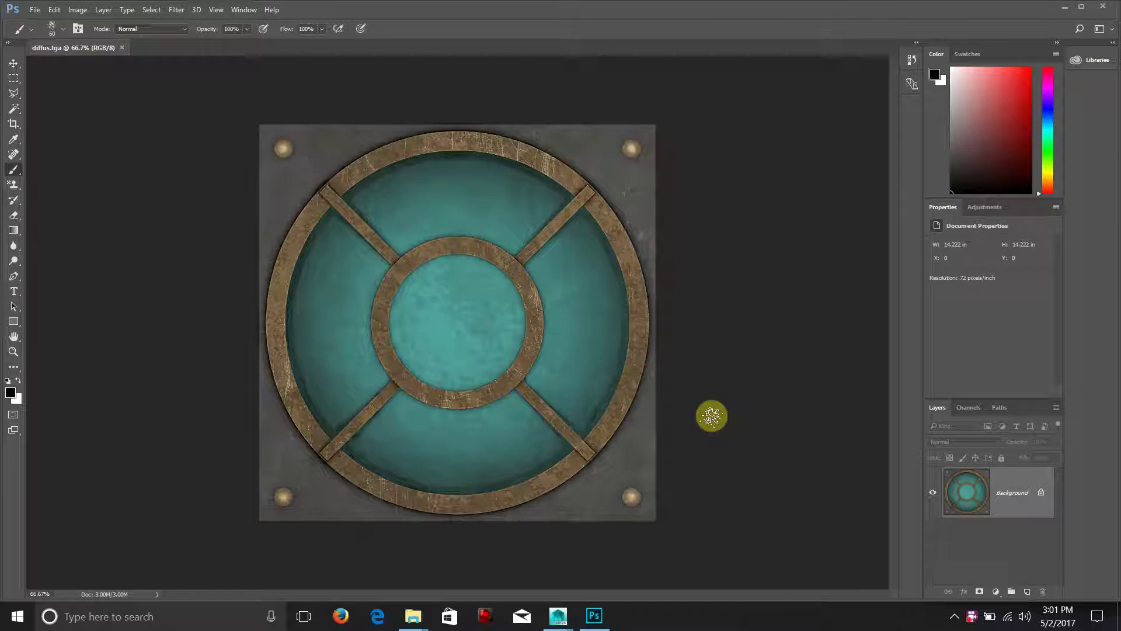
# Examine the Green, Blue and Red channels of diffus.tga one at a time to compare their contrast.
pyautogui.click(967, 407)
pyautogui.click(961, 472)
pyautogui.click(981, 501)
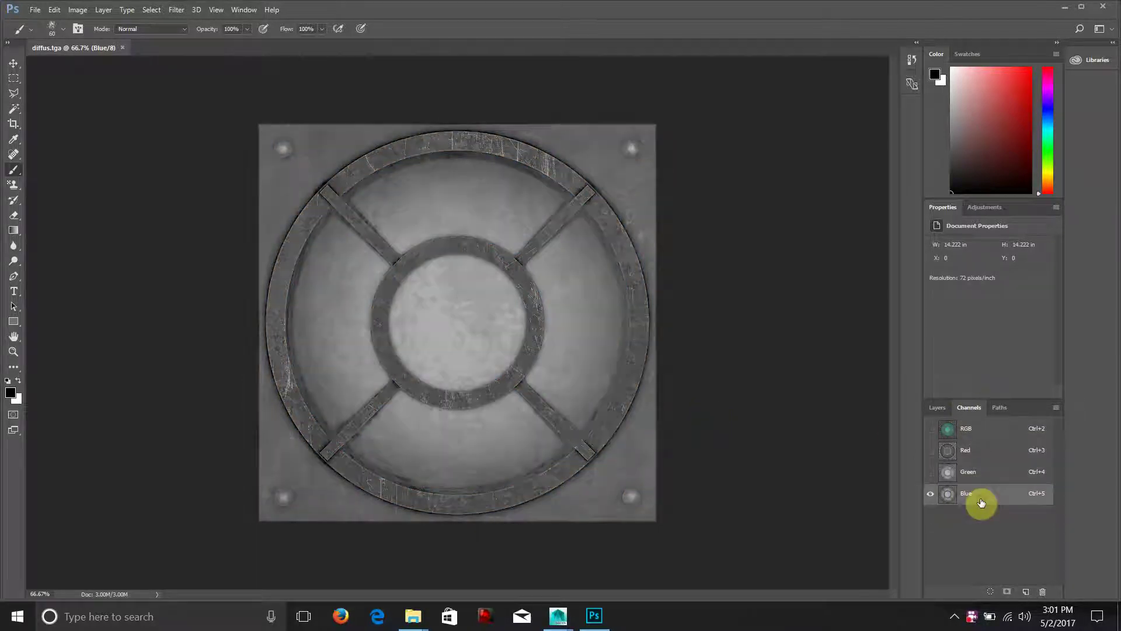
pyautogui.click(979, 452)
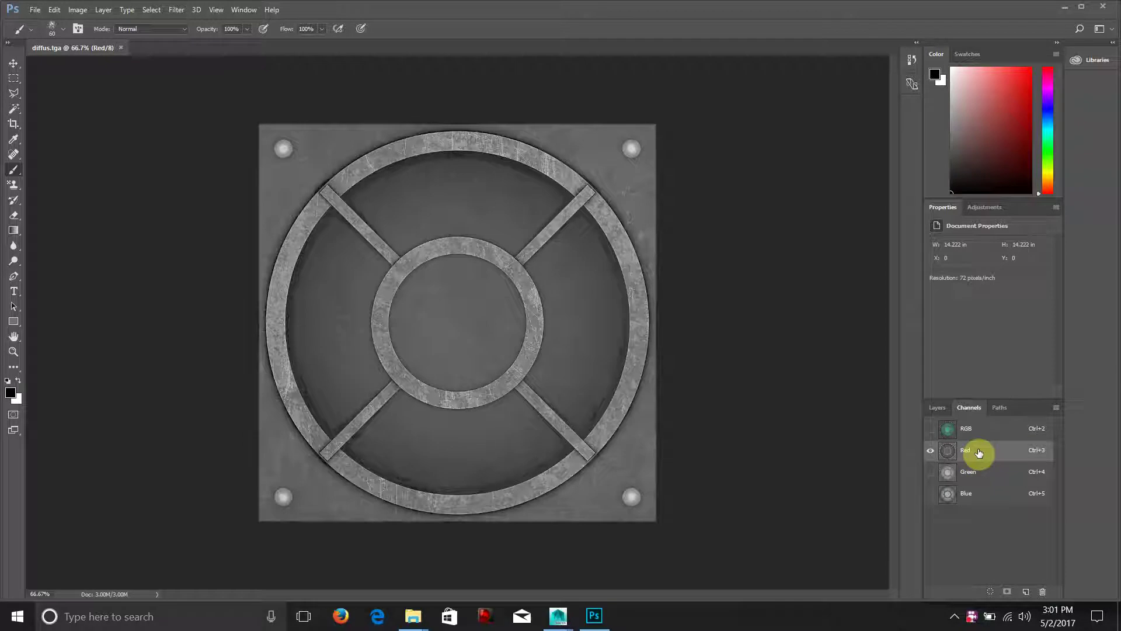
pyautogui.moveTo(979, 453); pyautogui.dragTo(979, 456)
# Try duplicating the Red channel within diffus.tga as "Red copy", and undo the duplication.
pyautogui.rightClick(974, 455)
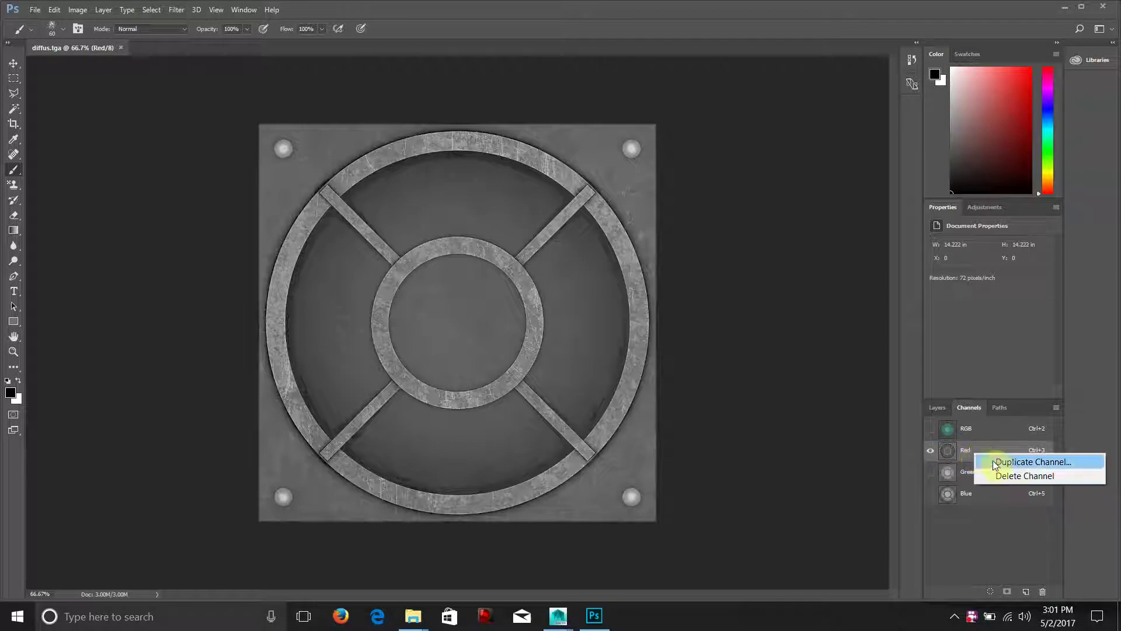
pyautogui.click(996, 463)
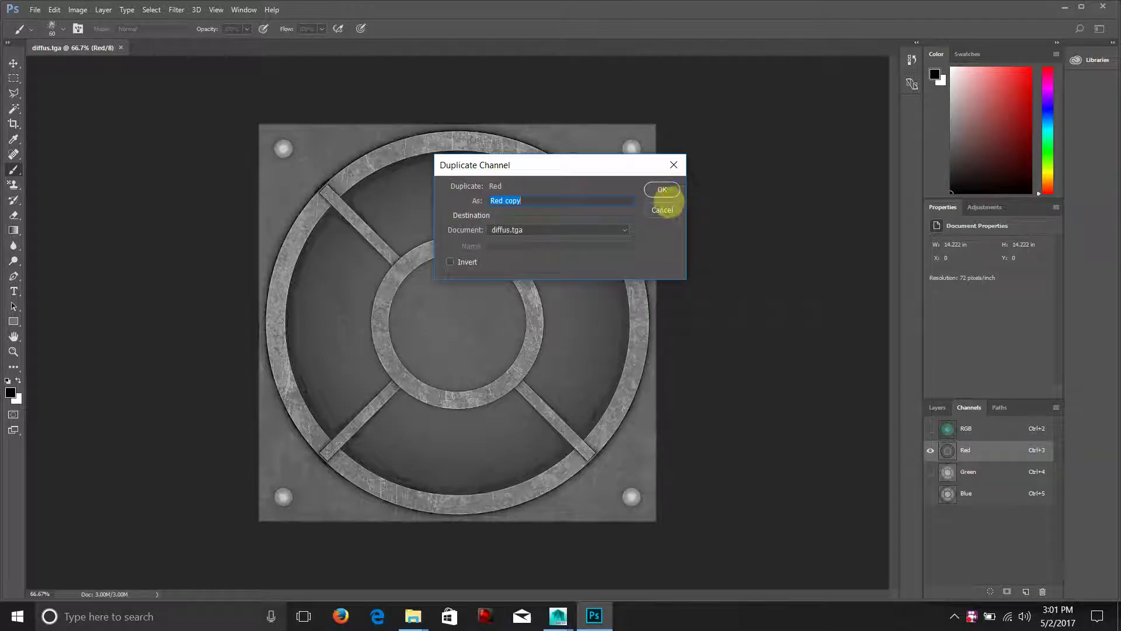
pyautogui.click(663, 190)
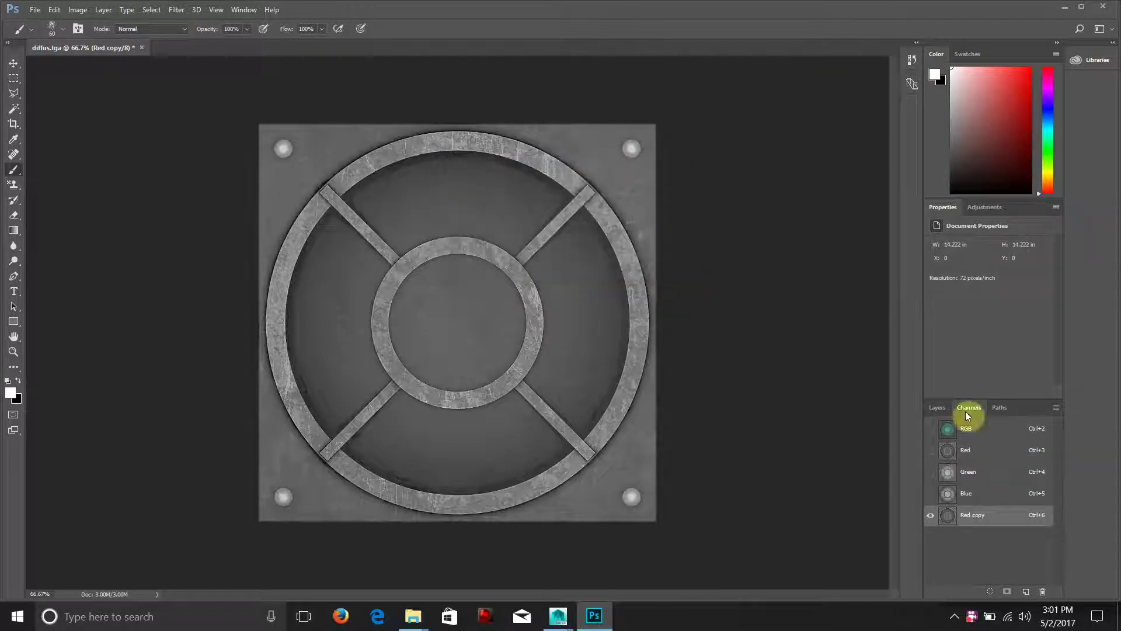
pyautogui.rightClick(974, 521)
pyautogui.press('Escape')
pyautogui.hotkey('ctrl', 'z')
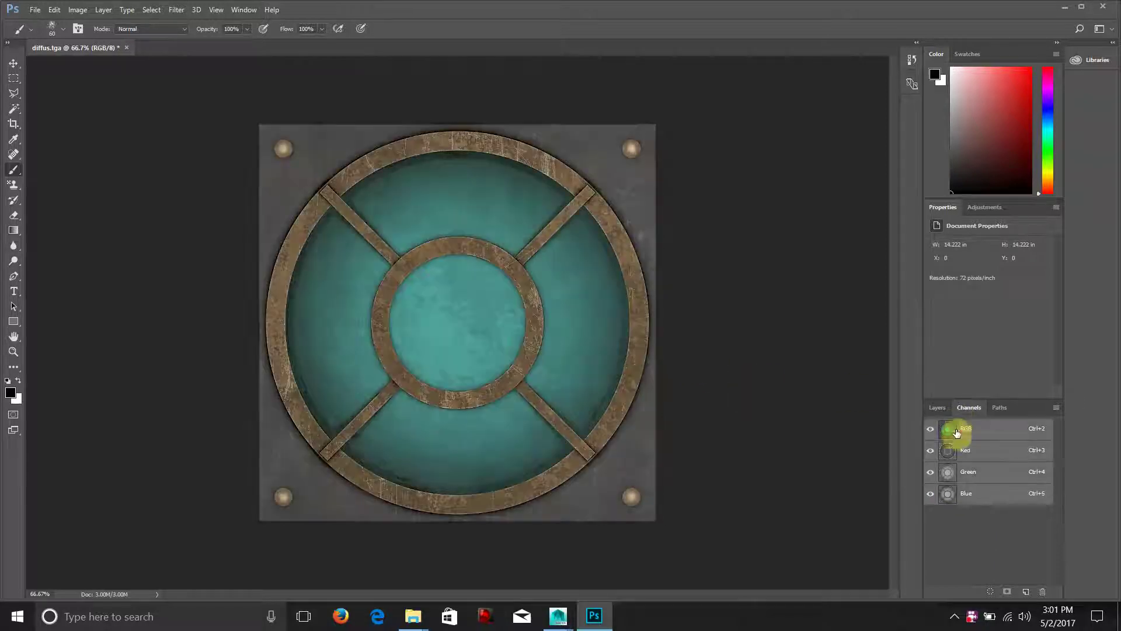
# Isolate the Red channel and select its entire canvas.
pyautogui.click(964, 451)
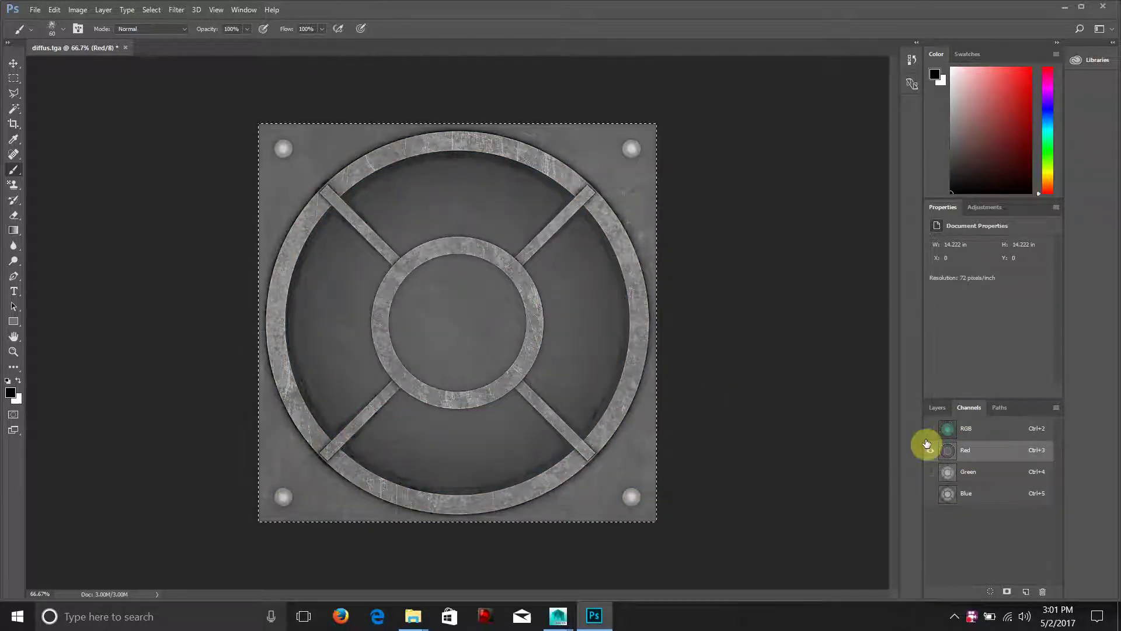
pyautogui.hotkey('ctrl', 'a')
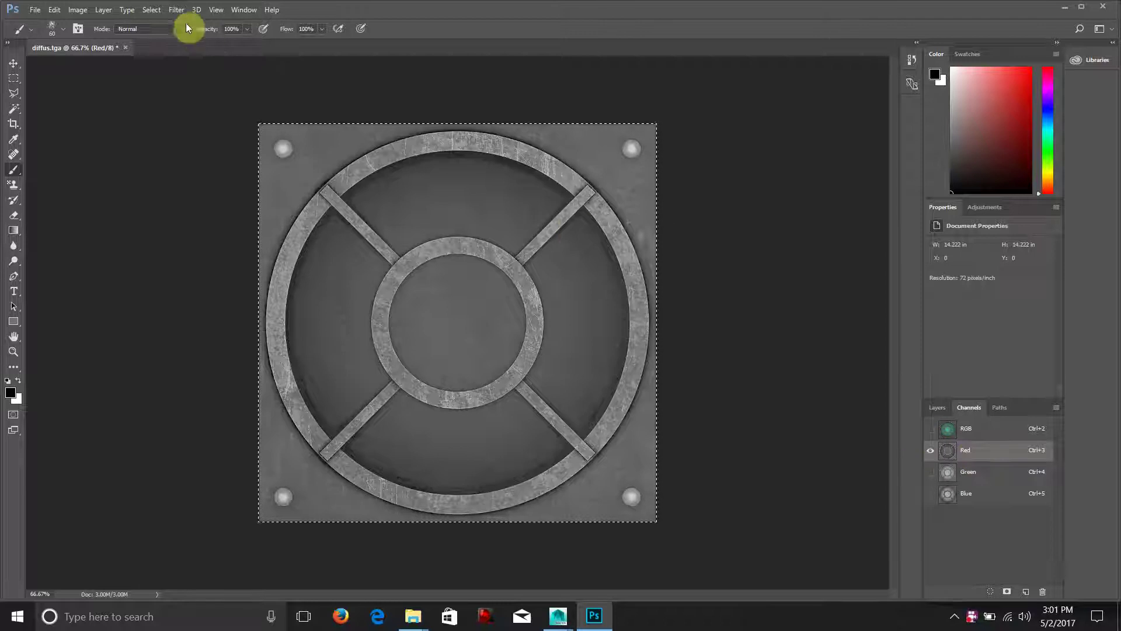
pyautogui.click(152, 10)
pyautogui.press('Escape')
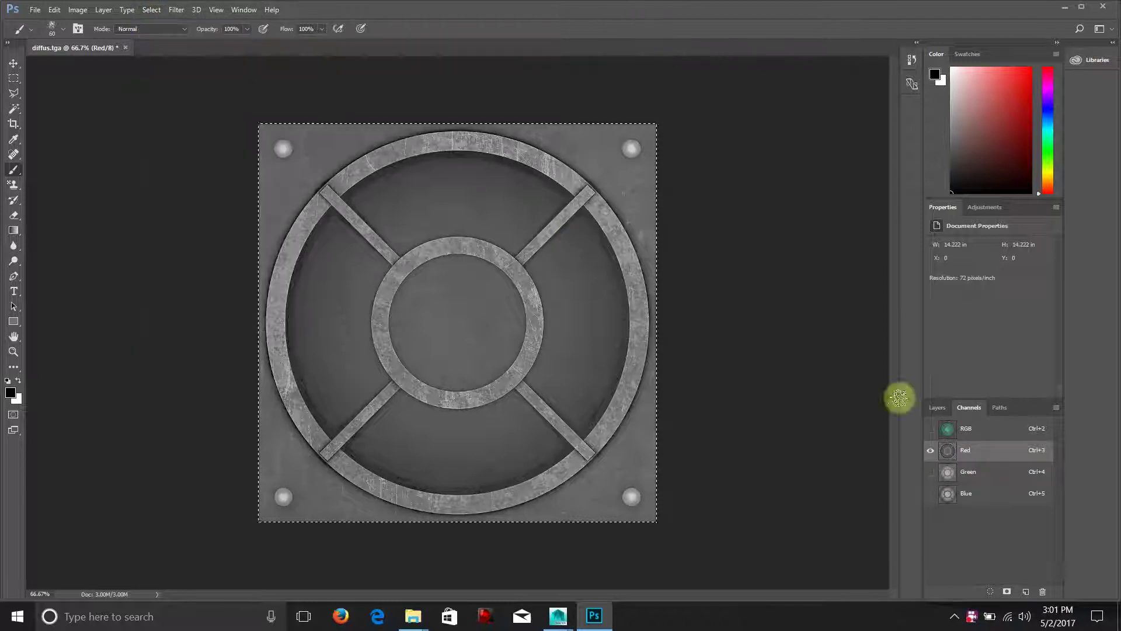
# Copy the selected Red channel and paste it into the full-colour image as a new grayscale layer.
pyautogui.click(55, 13)
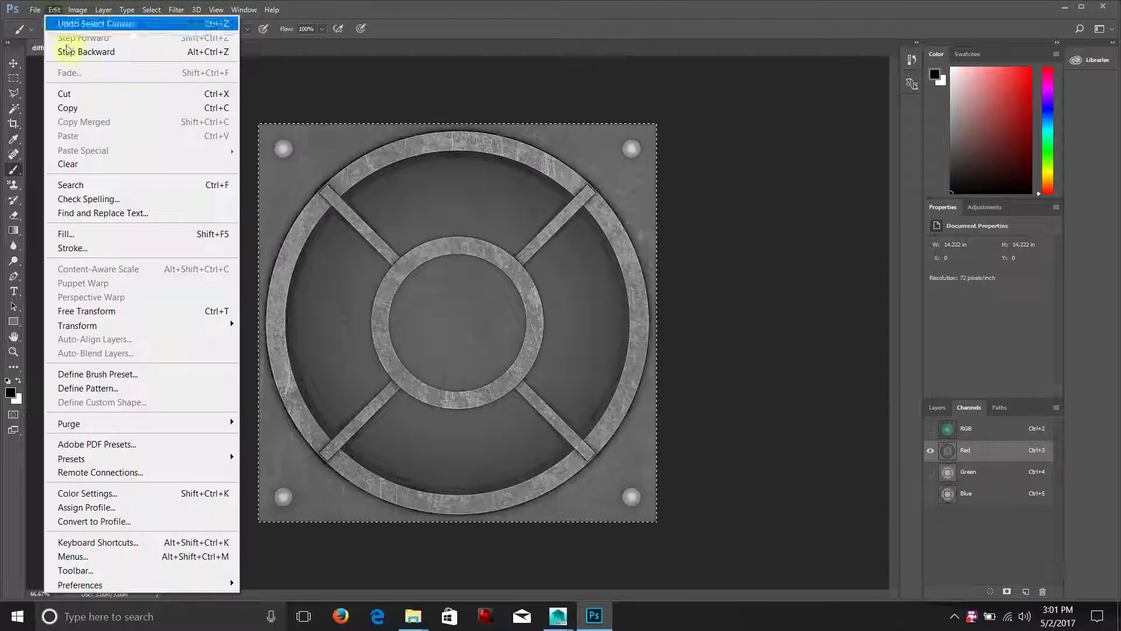
pyautogui.click(80, 107)
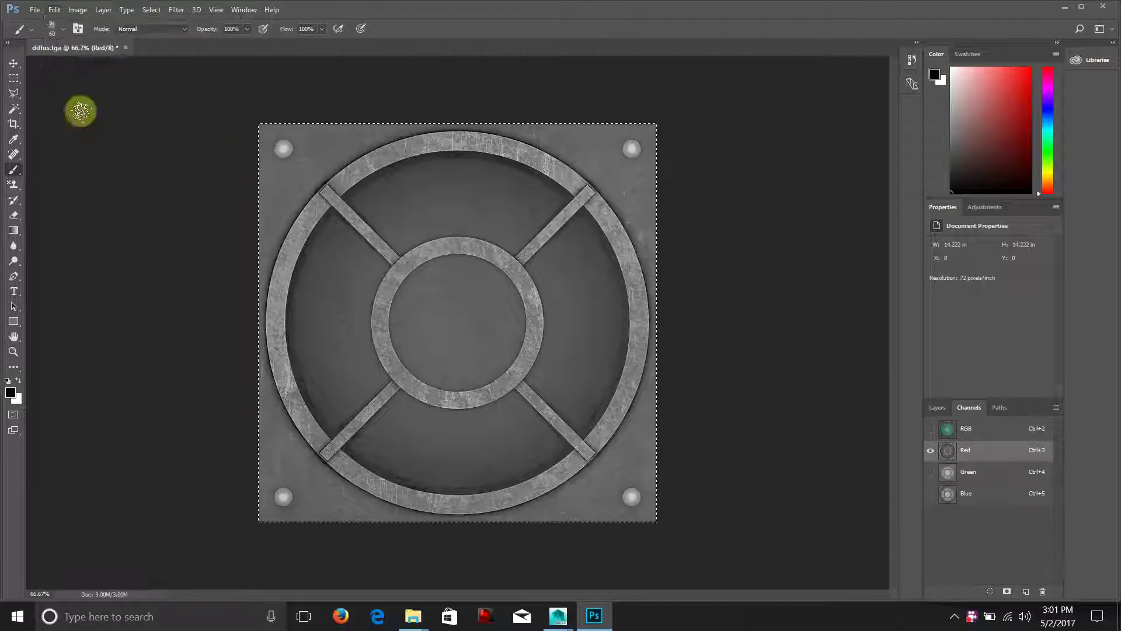
pyautogui.click(990, 435)
pyautogui.click(937, 409)
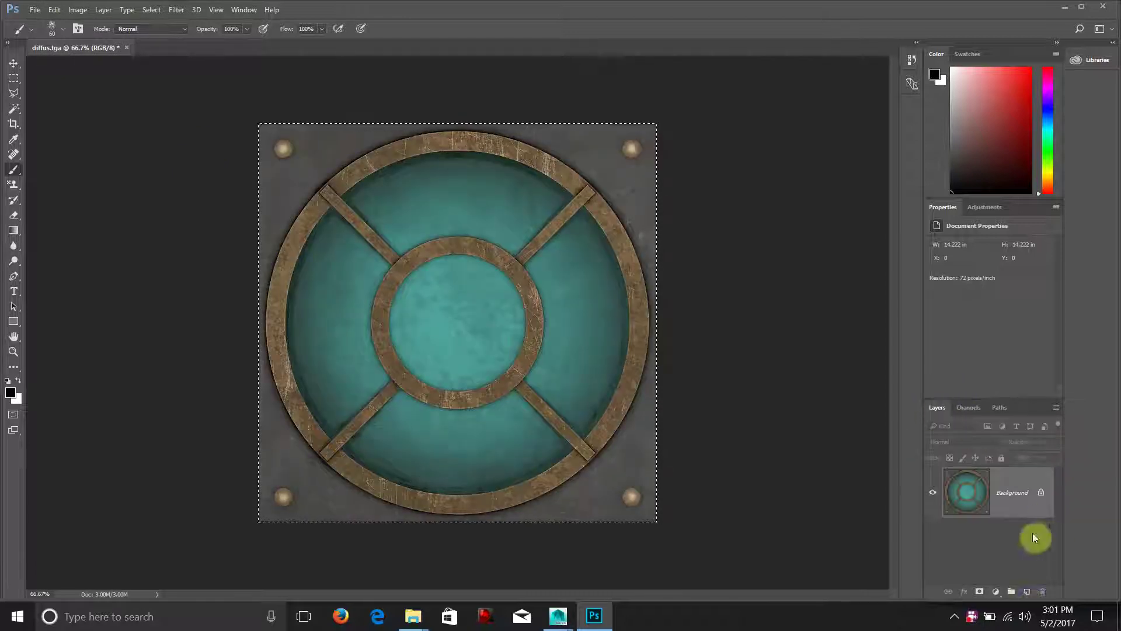
pyautogui.click(1026, 591)
pyautogui.hotkey('ctrl', 'v')
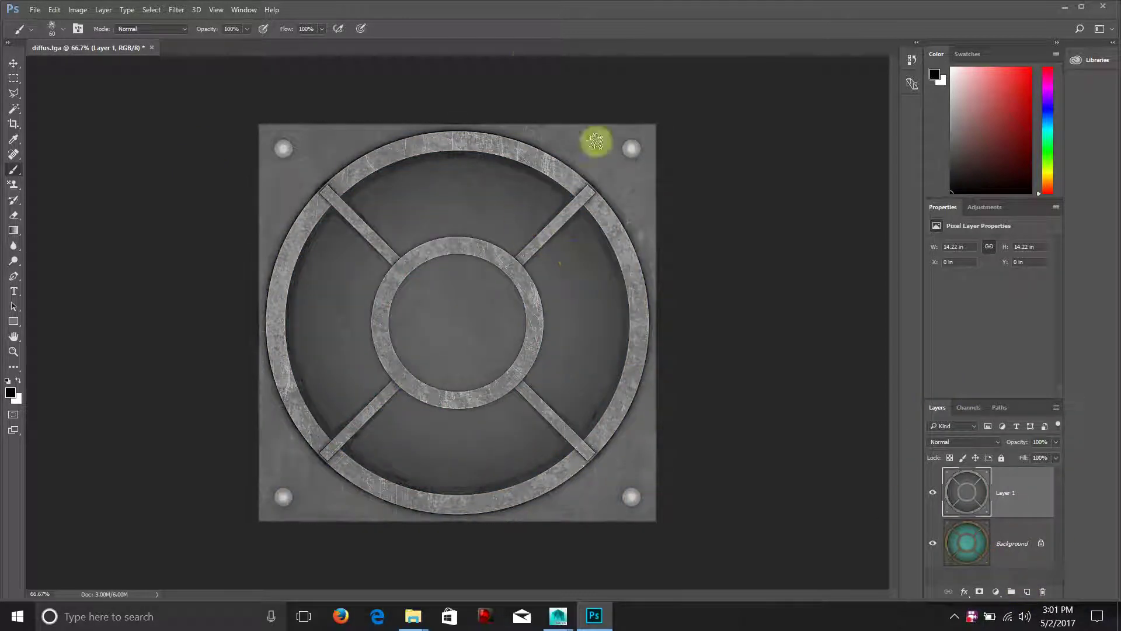
# Compare the pasted grayscale layer with the colour Background, then try inverting its tones and revert the inversion.
pyautogui.click(935, 546)
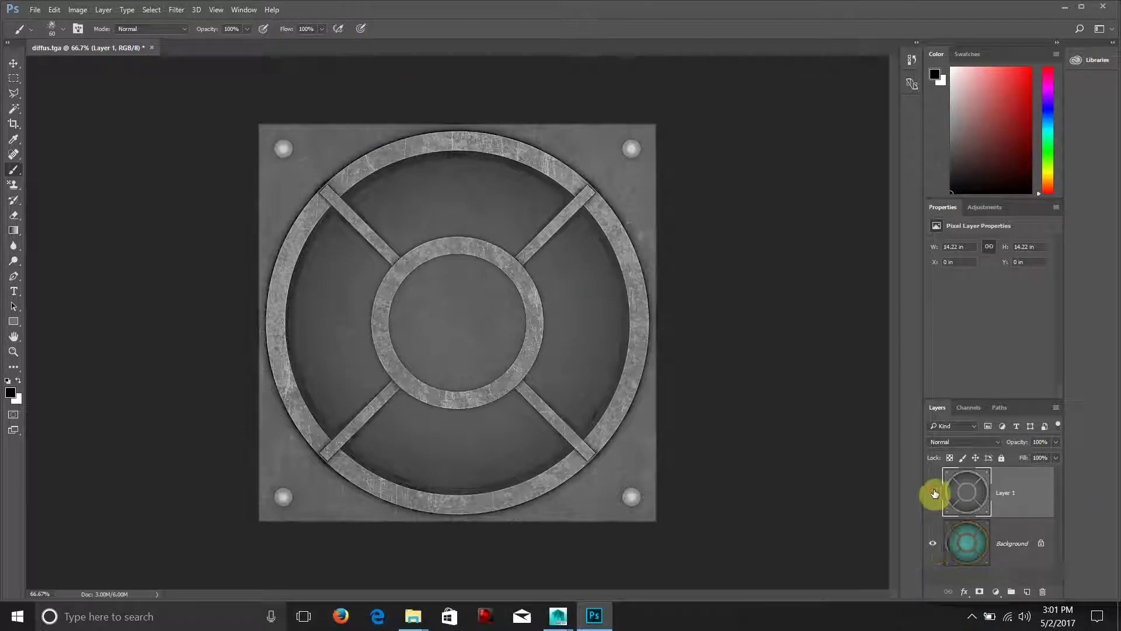
pyautogui.click(933, 492)
pyautogui.click(933, 492)
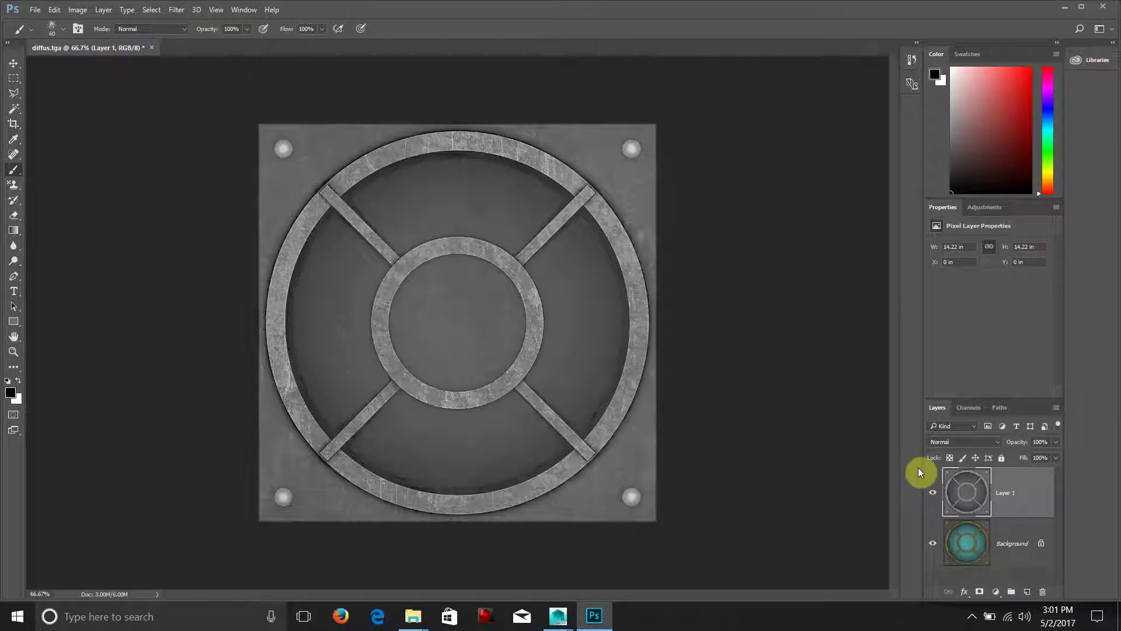
pyautogui.hotkey('ctrl', 'i')
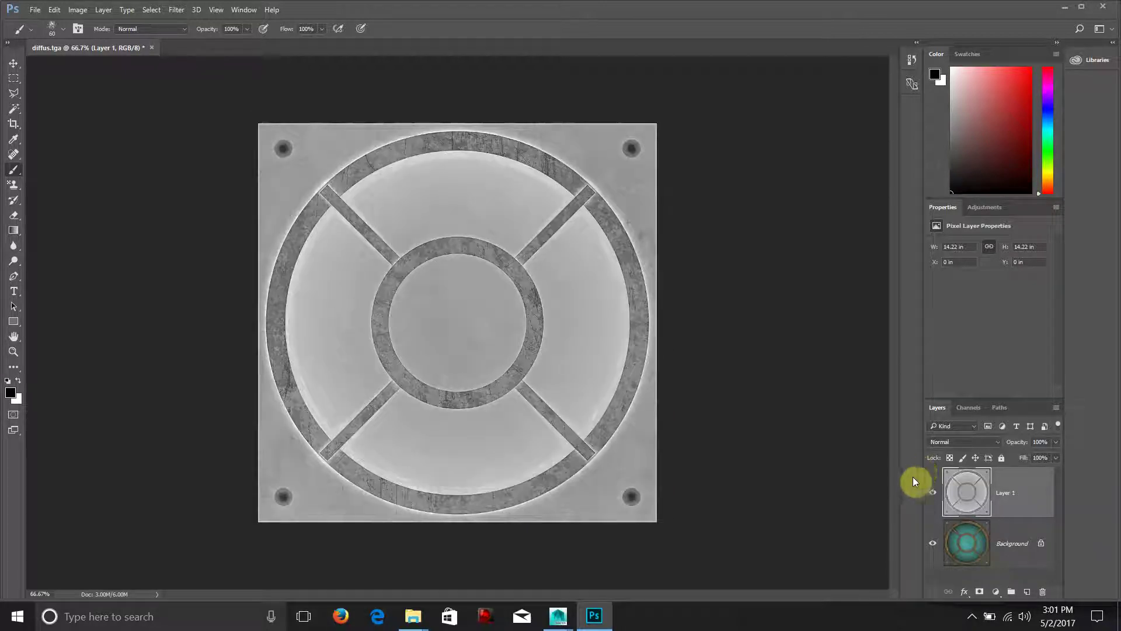
pyautogui.hotkey('ctrl', 'i')
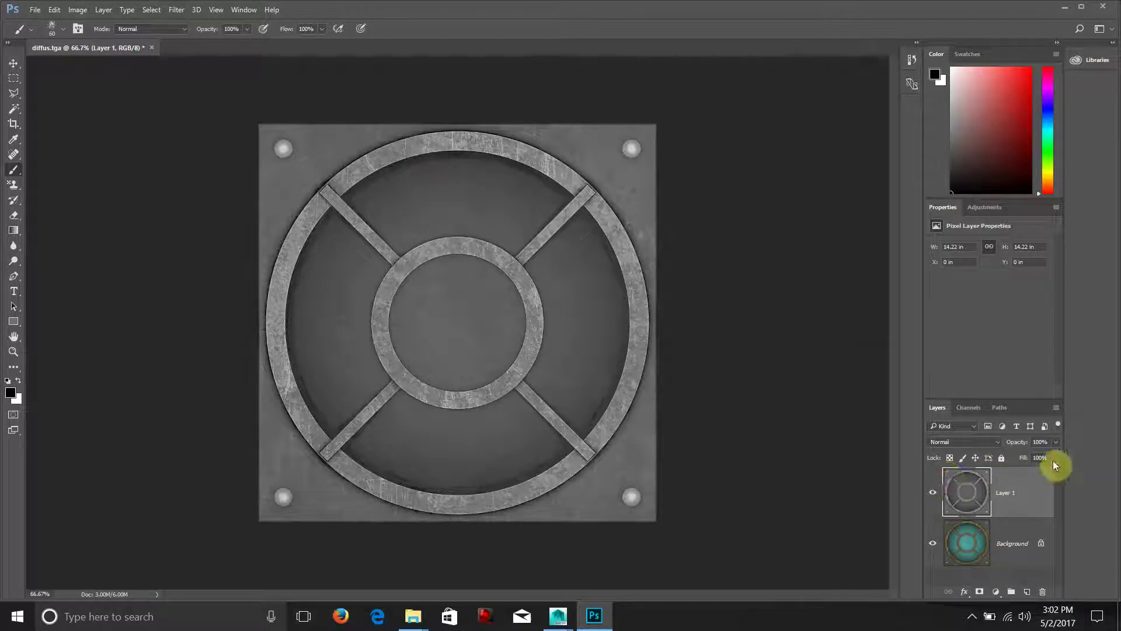
# Try adjusting the Blend If range of Layer 1 in its Blending Options, and cancel the changes.
pyautogui.doubleClick(1037, 488)
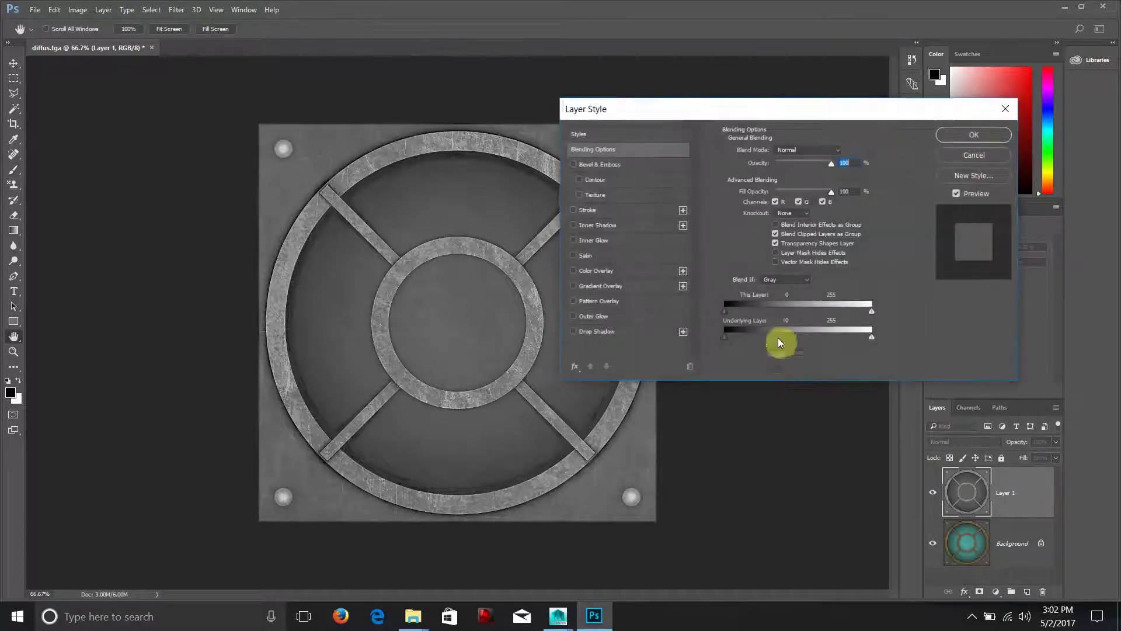
pyautogui.moveTo(742, 309); pyautogui.dragTo(724, 310)
pyautogui.moveTo(852, 315); pyautogui.dragTo(879, 310)
pyautogui.click(958, 155)
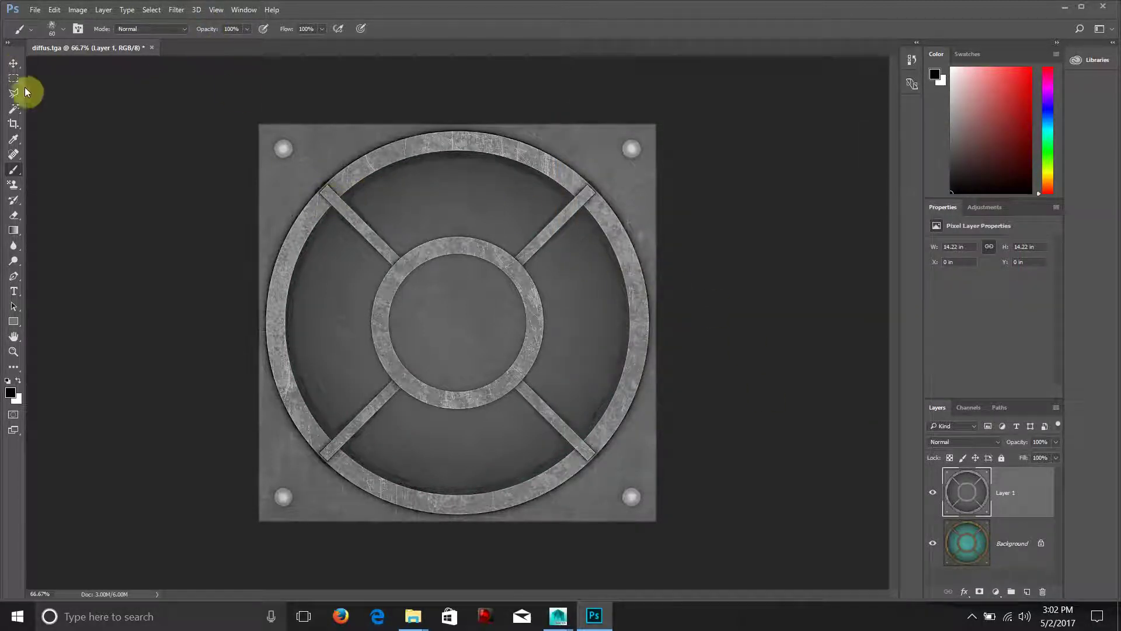
# Try selecting parts of the circular grille with the Magic Wand, and clear the selection.
pyautogui.click(15, 109)
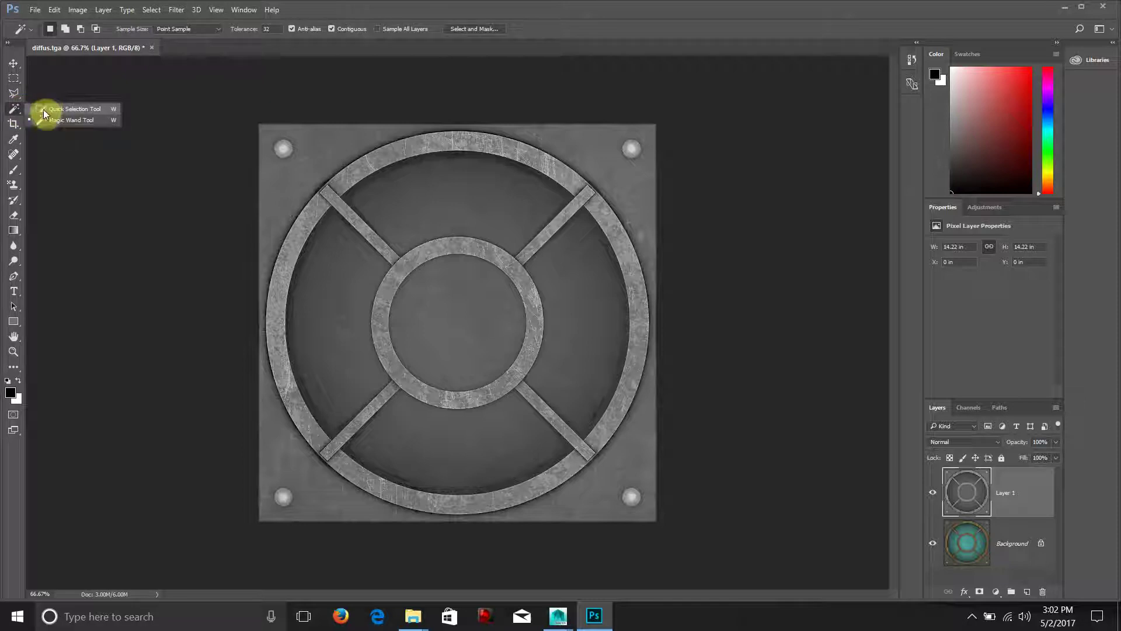
pyautogui.click(384, 159)
pyautogui.click(453, 250)
pyautogui.hotkey('ctrl', 'd')
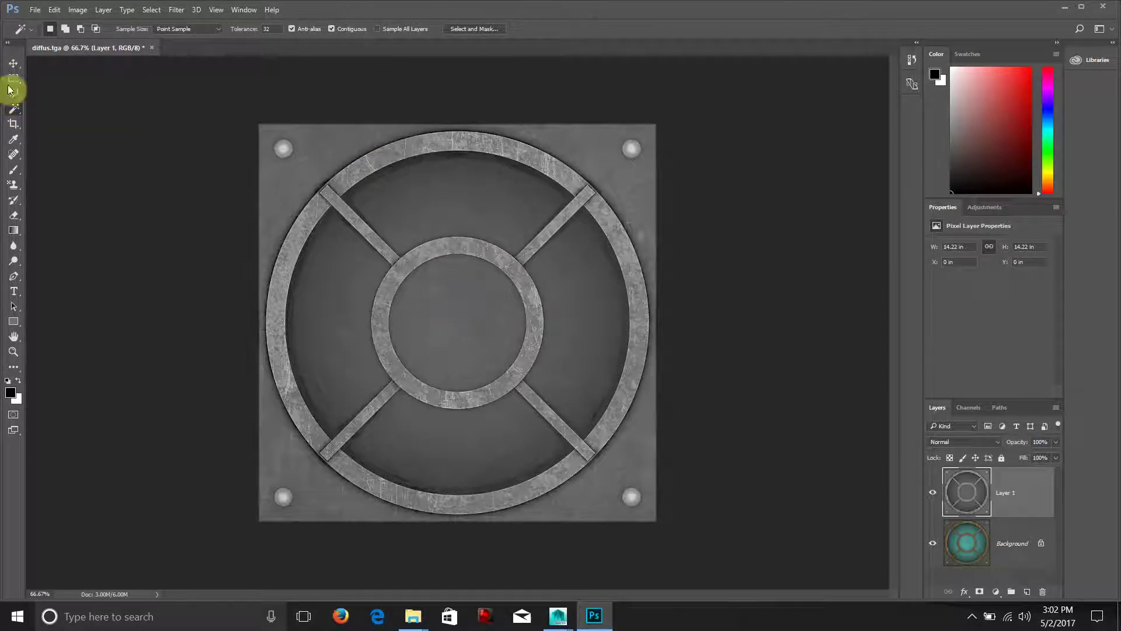
# Make a circular selection about 5 in wide over the central disc and fit it to the inner ring's edge.
pyautogui.rightClick(10, 84)
pyautogui.click(55, 91)
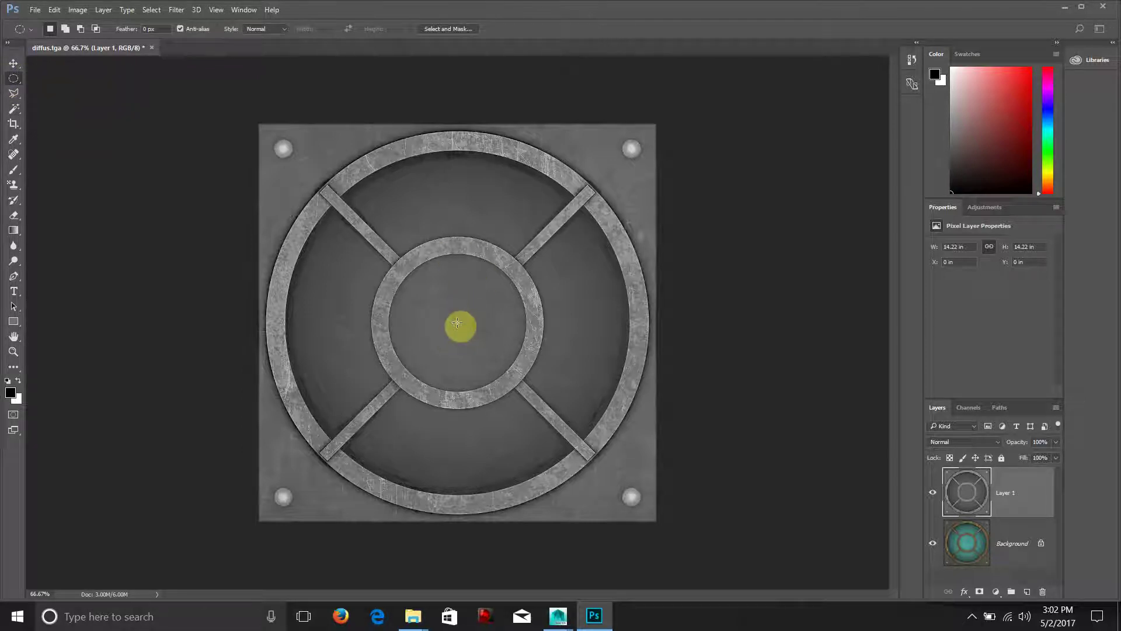
pyautogui.keyDown('alt'); pyautogui.moveTo(455, 322); pyautogui.dragTo(545, 378); pyautogui.keyUp('alt')
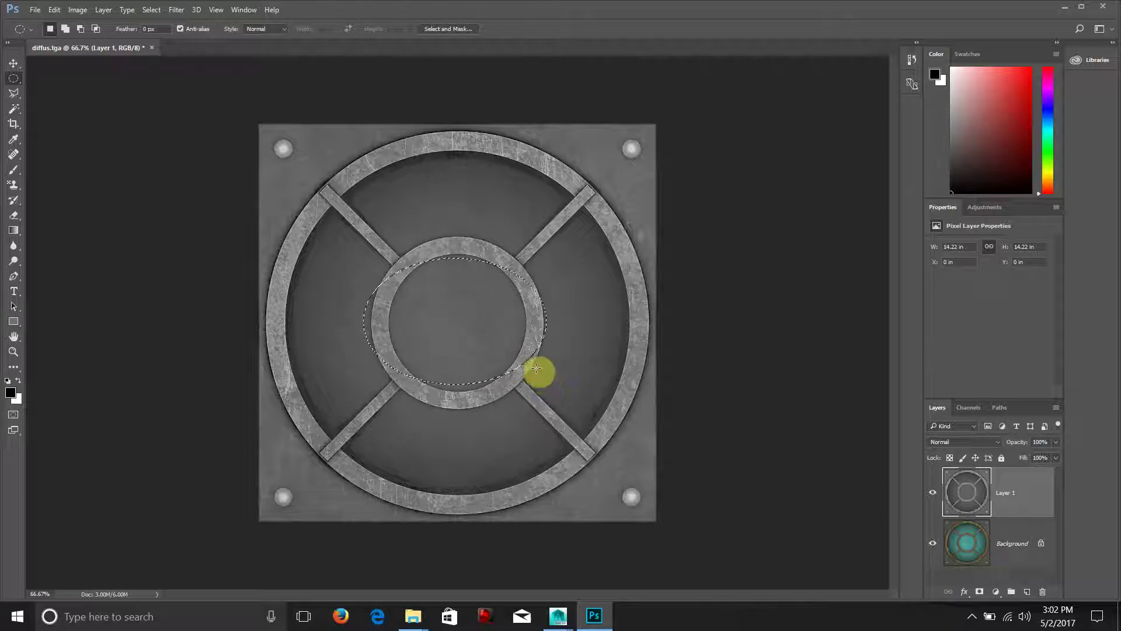
pyautogui.hotkey('ctrl', 'd')
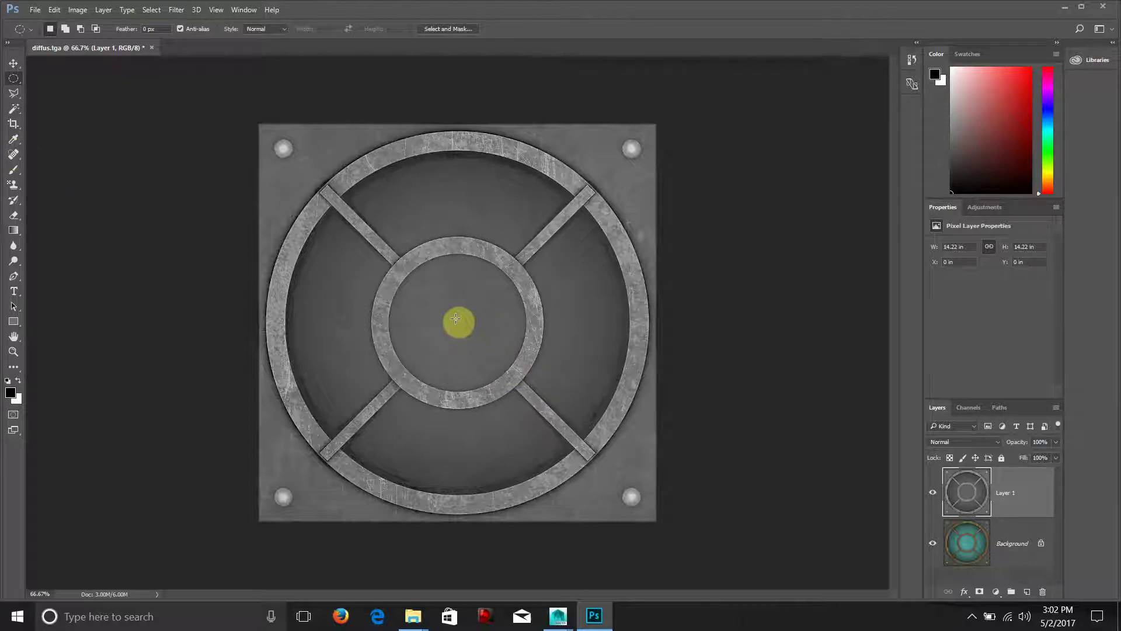
pyautogui.keyDown('alt'); pyautogui.keyDown('shift'); pyautogui.moveTo(455, 320); pyautogui.dragTo(530, 388); pyautogui.keyUp('shift'); pyautogui.keyUp('alt')
pyautogui.moveTo(461, 311); pyautogui.dragTo(464, 316)
pyautogui.hotkey('ctrl', 't')
pyautogui.moveTo(458, 392); pyautogui.dragTo(458, 390)
pyautogui.press('Return')
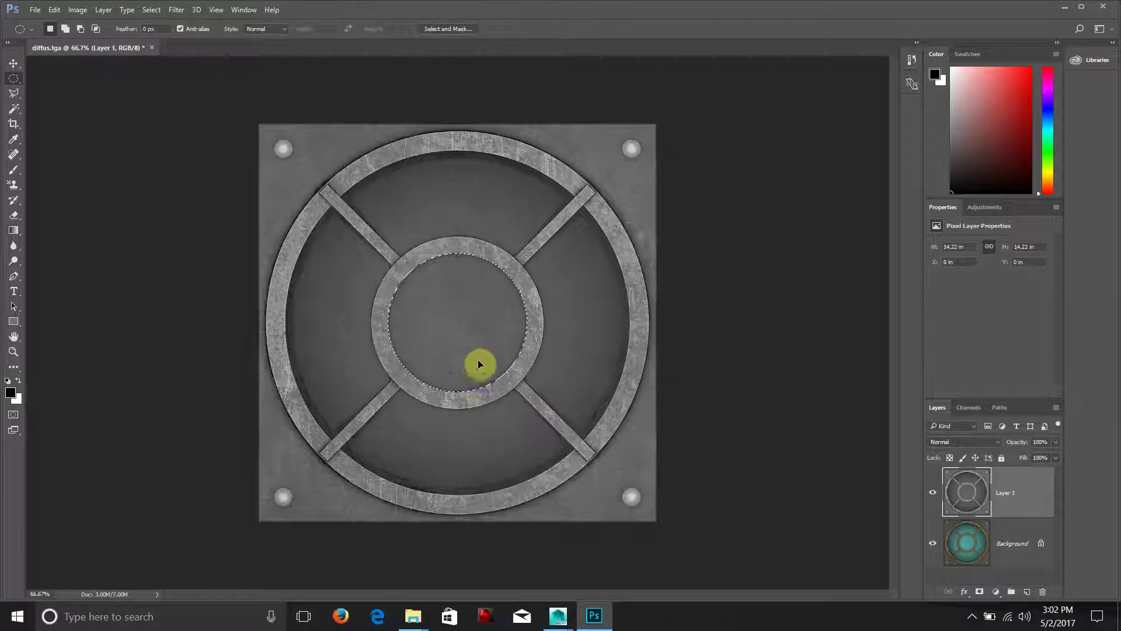
# Fill the central disc selection with white on a new layer, and deselect.
pyautogui.click(1021, 592)
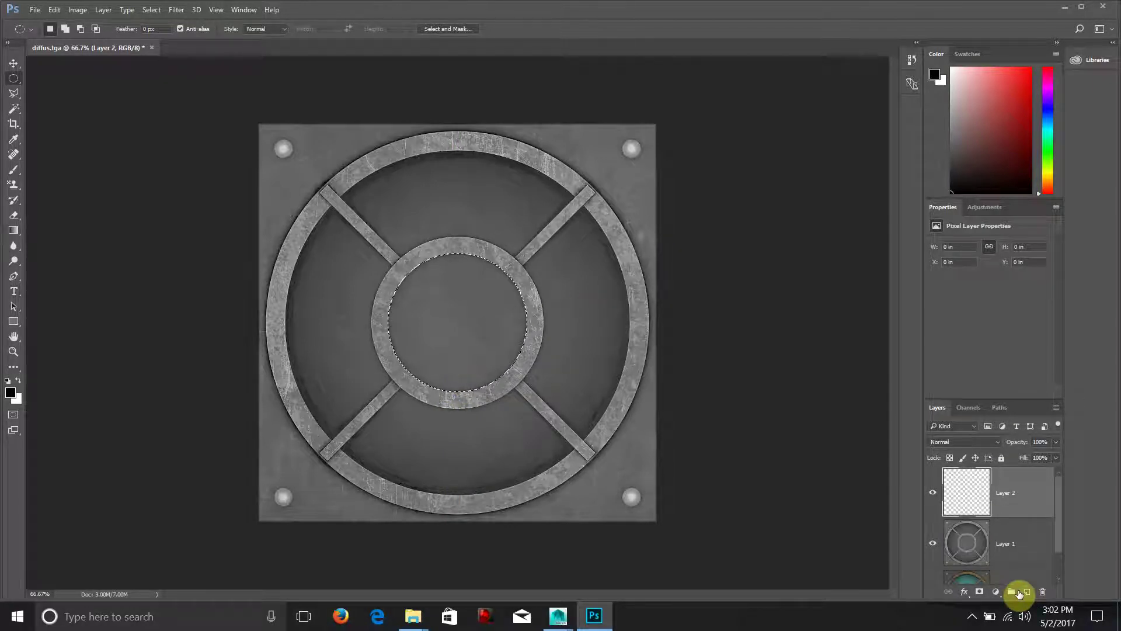
pyautogui.hotkey('alt', 'BackSpace')
pyautogui.hotkey('ctrl', 'BackSpace')
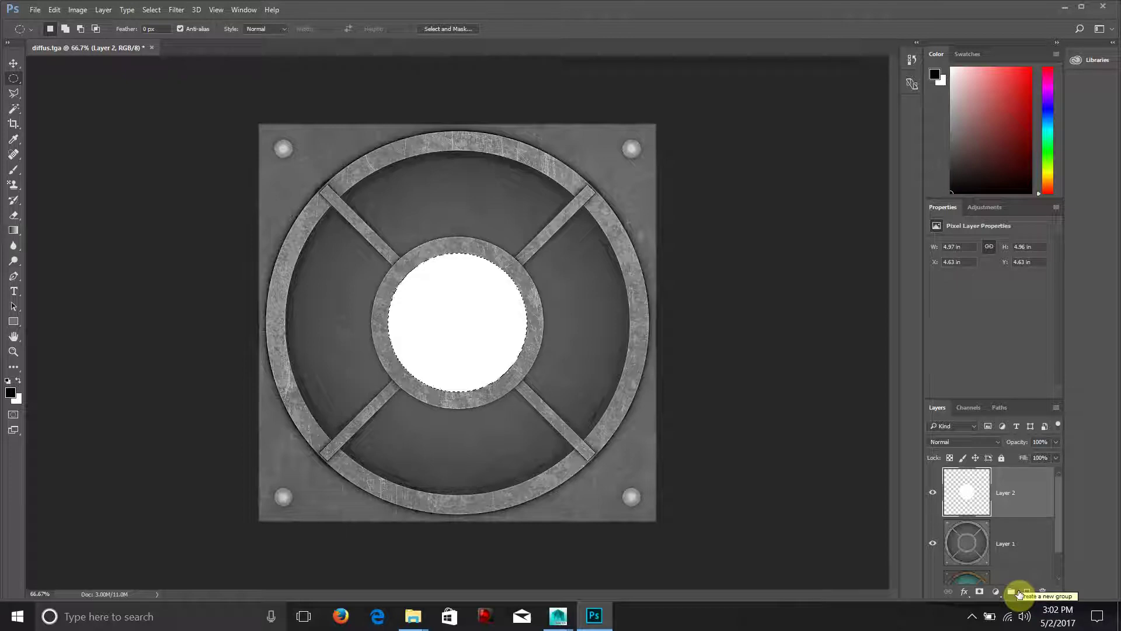
pyautogui.hotkey('ctrl', 'd')
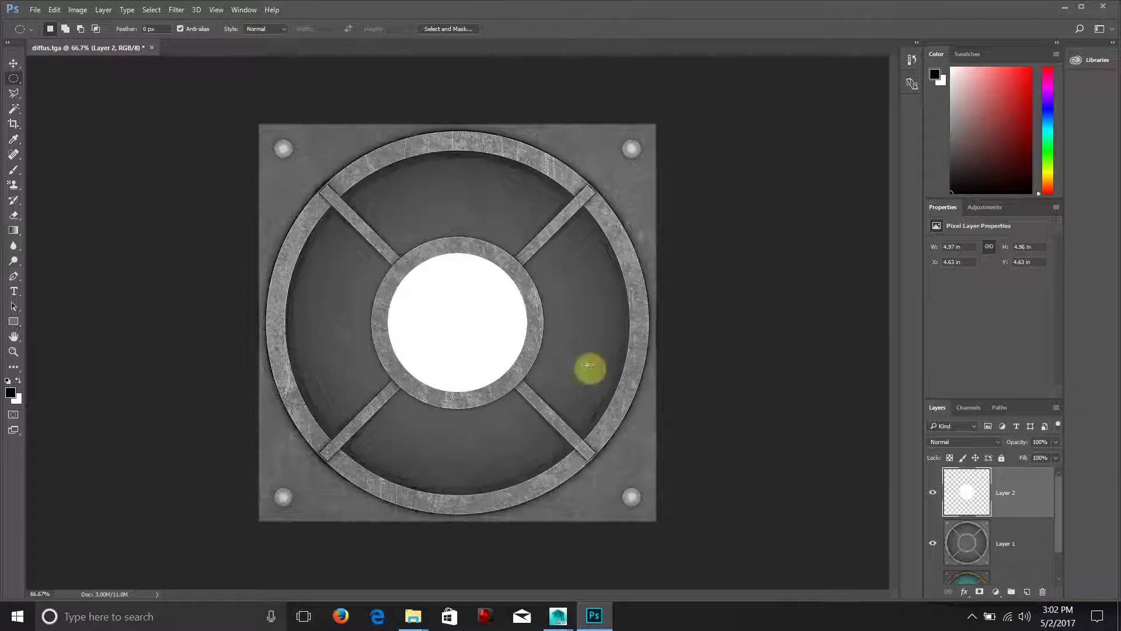
# Outline the left panel between the spokes and the two rings with a closed Polygonal Lasso selection.
pyautogui.click(14, 93)
pyautogui.click(330, 206)
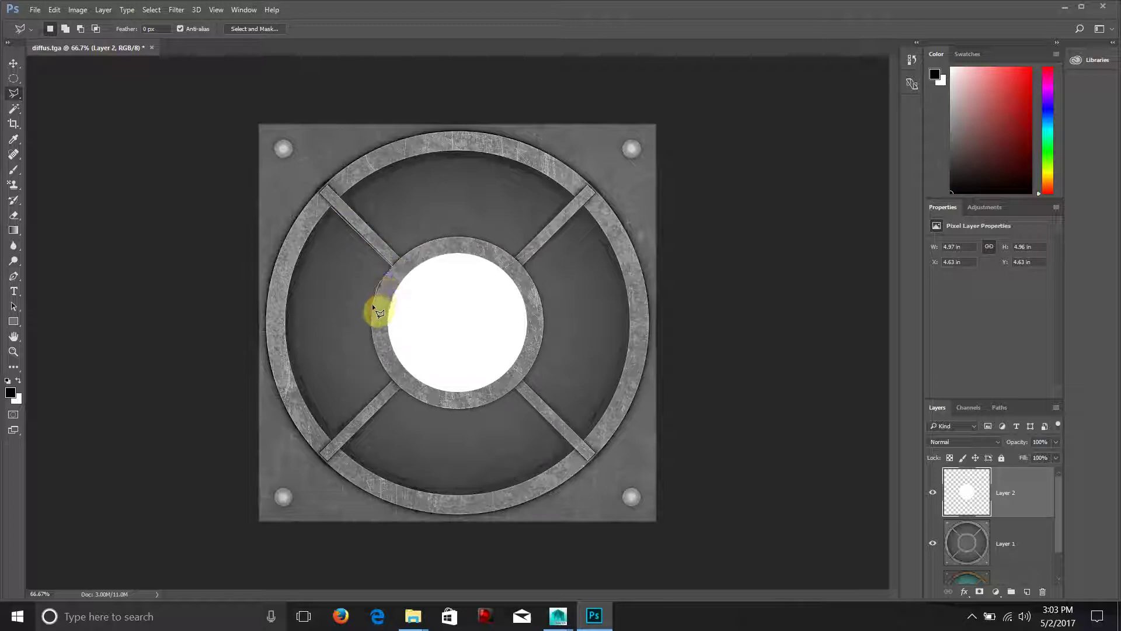
pyautogui.click(390, 381)
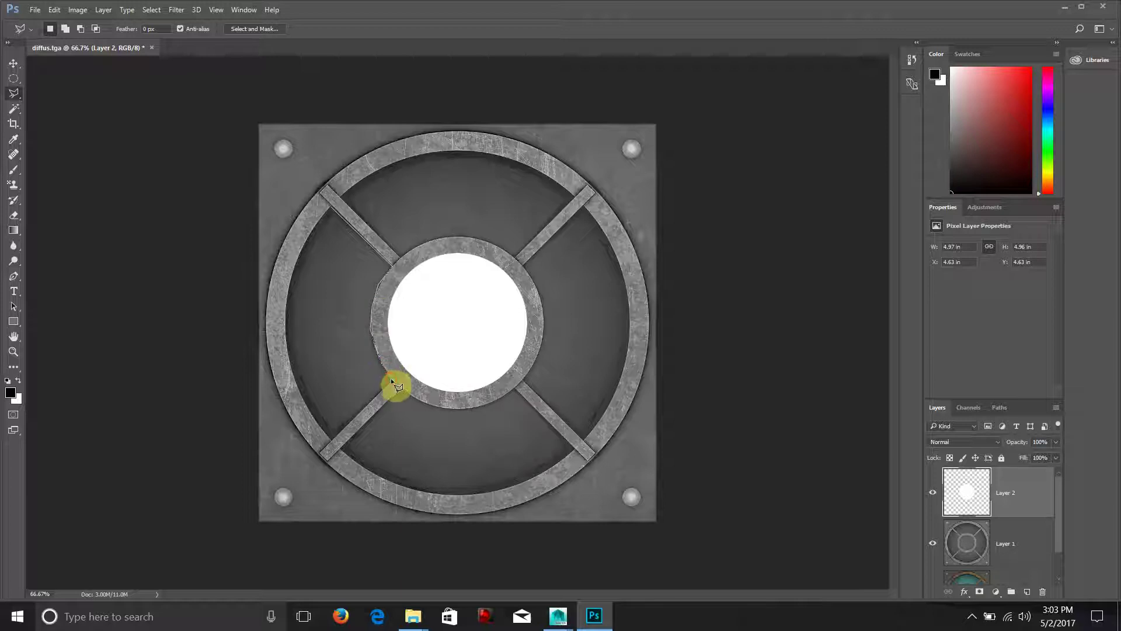
pyautogui.click(334, 440)
pyautogui.click(320, 425)
pyautogui.click(287, 347)
pyautogui.click(287, 296)
pyautogui.click(337, 209)
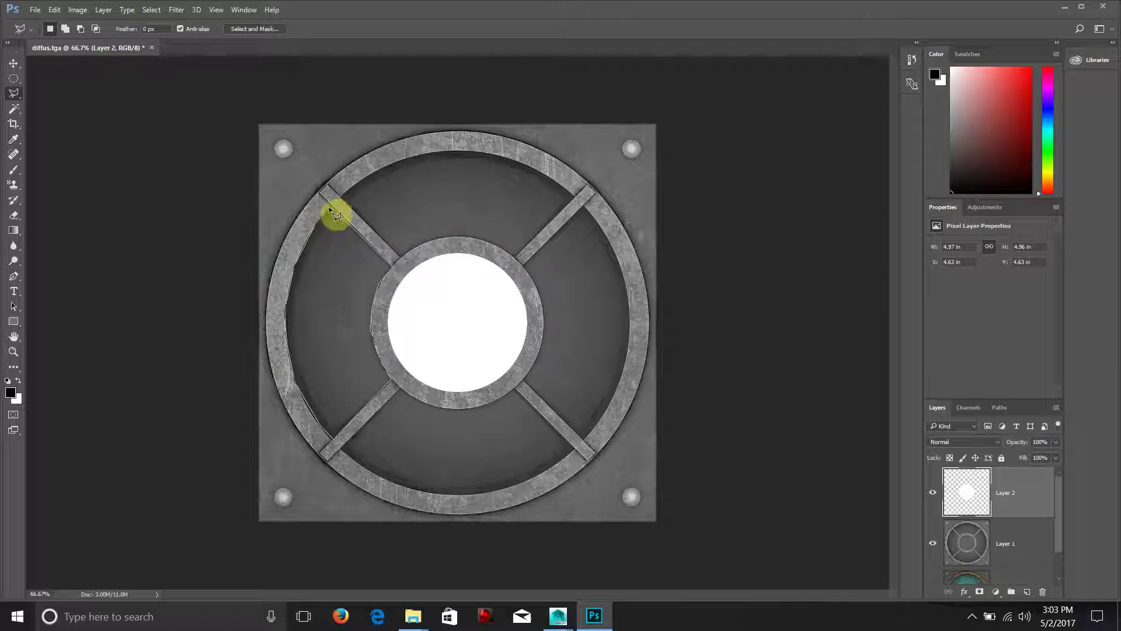
pyautogui.click(329, 206)
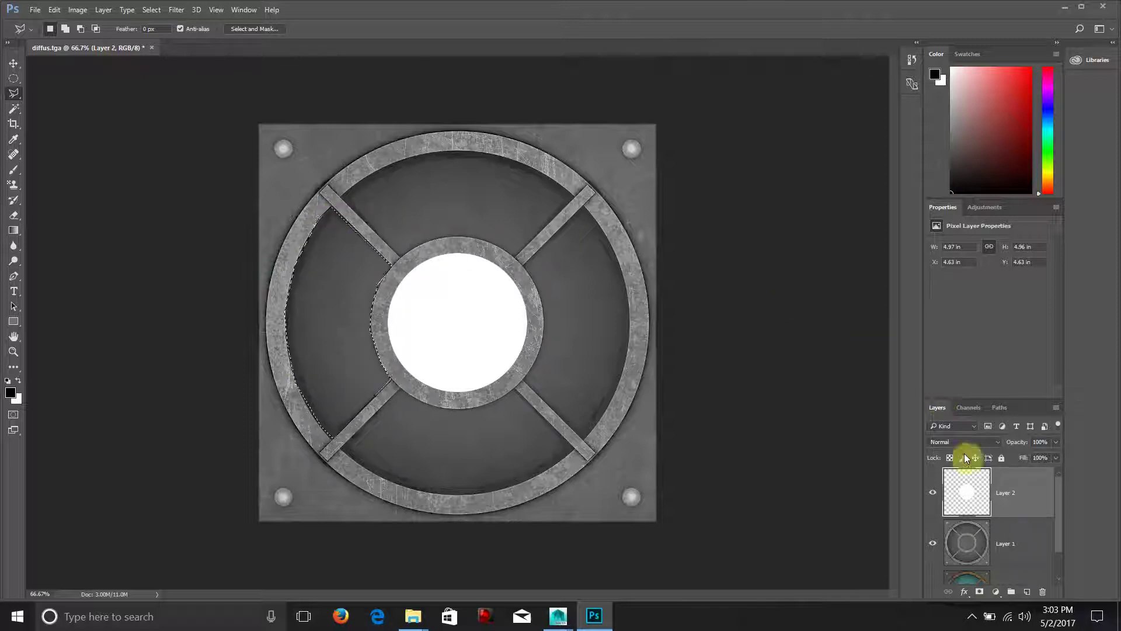
# Fill the left panel selection with white on a new layer, and deselect.
pyautogui.click(1028, 592)
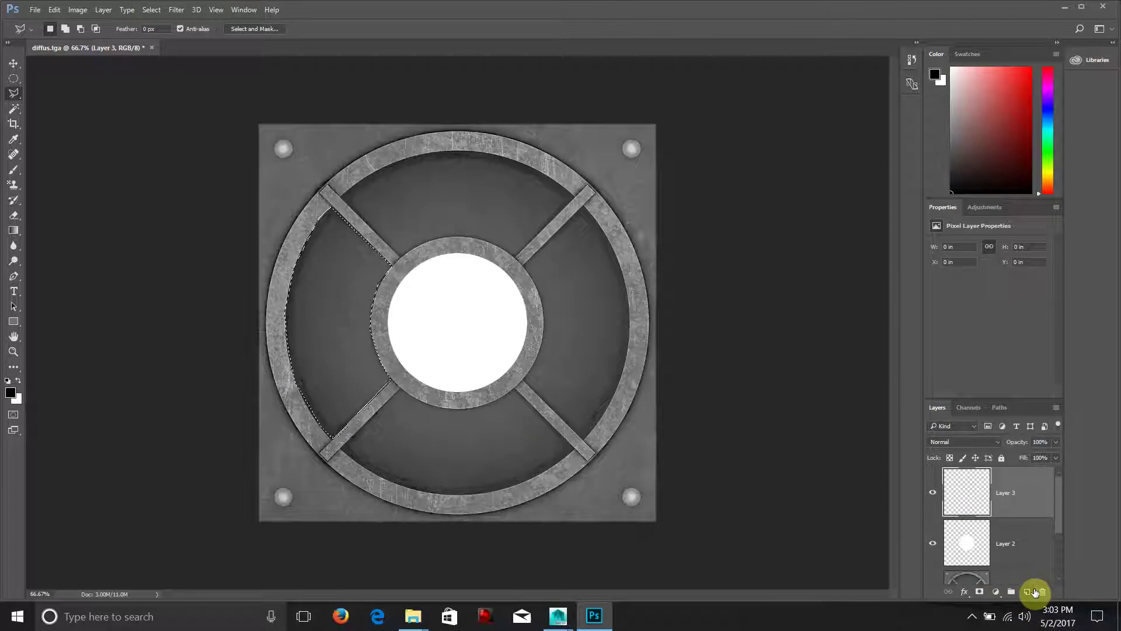
pyautogui.hotkey('ctrl', 'BackSpace')
pyautogui.hotkey('ctrl', 'd')
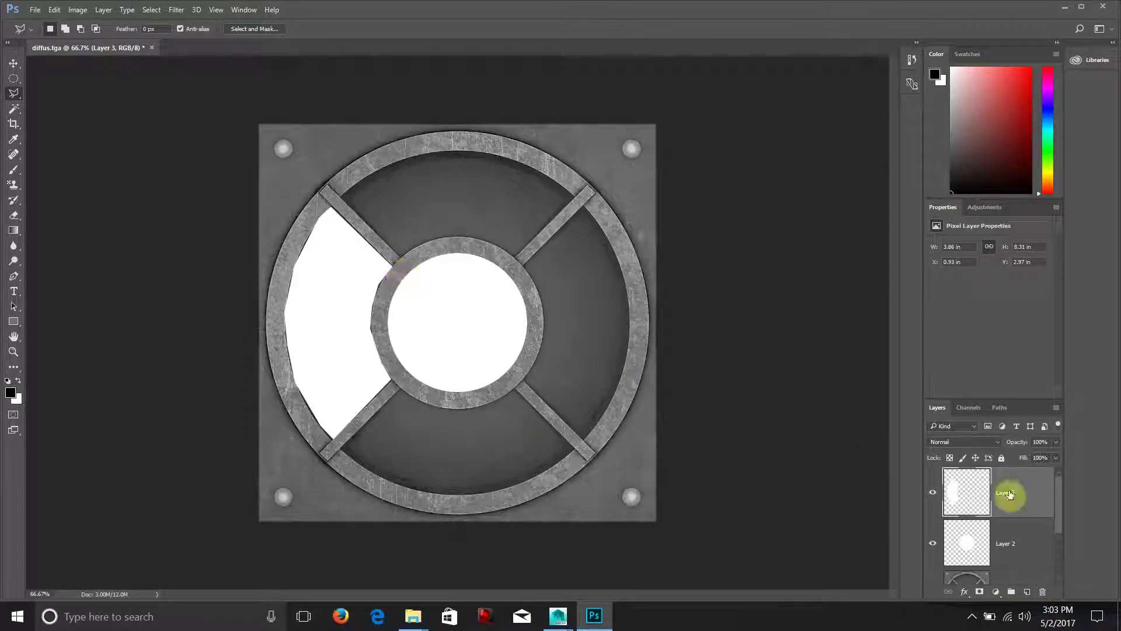
# Duplicate the white left panel shape, move the copy to the upper panel and rotate it about 90° clockwise.
pyautogui.doubleClick(339, 304)
pyautogui.press('v')
pyautogui.moveTo(341, 303)
pyautogui.mouseDown()
pyautogui.moveTo(426, 218)
pyautogui.moveTo(447, 214)
pyautogui.moveTo(440, 220)
pyautogui.mouseUp()
pyautogui.hotkey('ctrl', 'j')
pyautogui.hotkey('ctrl', 't')
pyautogui.moveTo(525, 125); pyautogui.dragTo(632, 352)
# Position, rotate and scale the copy to about 106% width and 101% height to fit the upper panel, and apply the transform.
pyautogui.moveTo(468, 268); pyautogui.dragTo(488, 220)
pyautogui.moveTo(458, 146); pyautogui.dragTo(457, 142)
pyautogui.moveTo(368, 203); pyautogui.dragTo(377, 180)
pyautogui.press('Left')
pyautogui.press('Left')
pyautogui.press('Left')
pyautogui.moveTo(574, 254); pyautogui.dragTo(570, 257)
pyautogui.moveTo(576, 138); pyautogui.dragTo(581, 131)
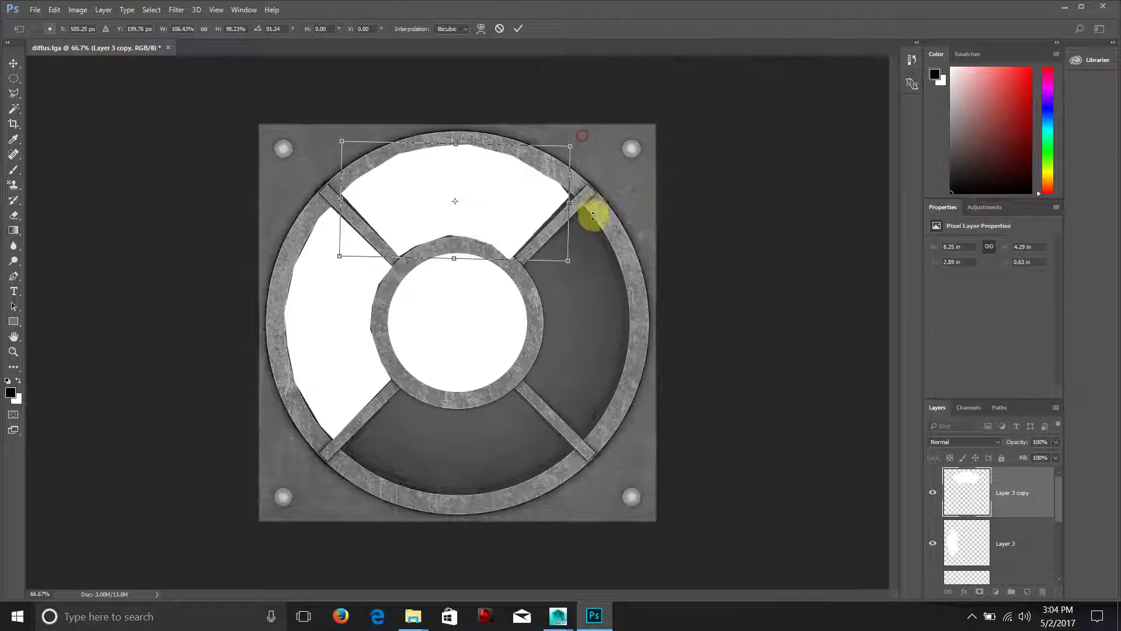
pyautogui.moveTo(569, 203); pyautogui.dragTo(574, 205)
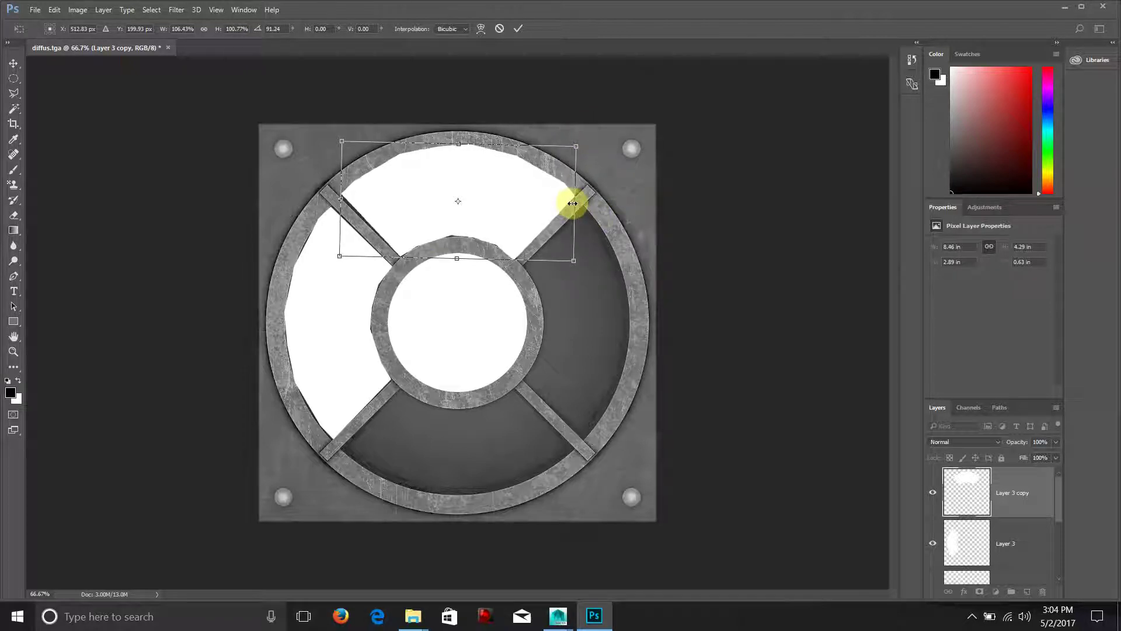
pyautogui.press('Return')
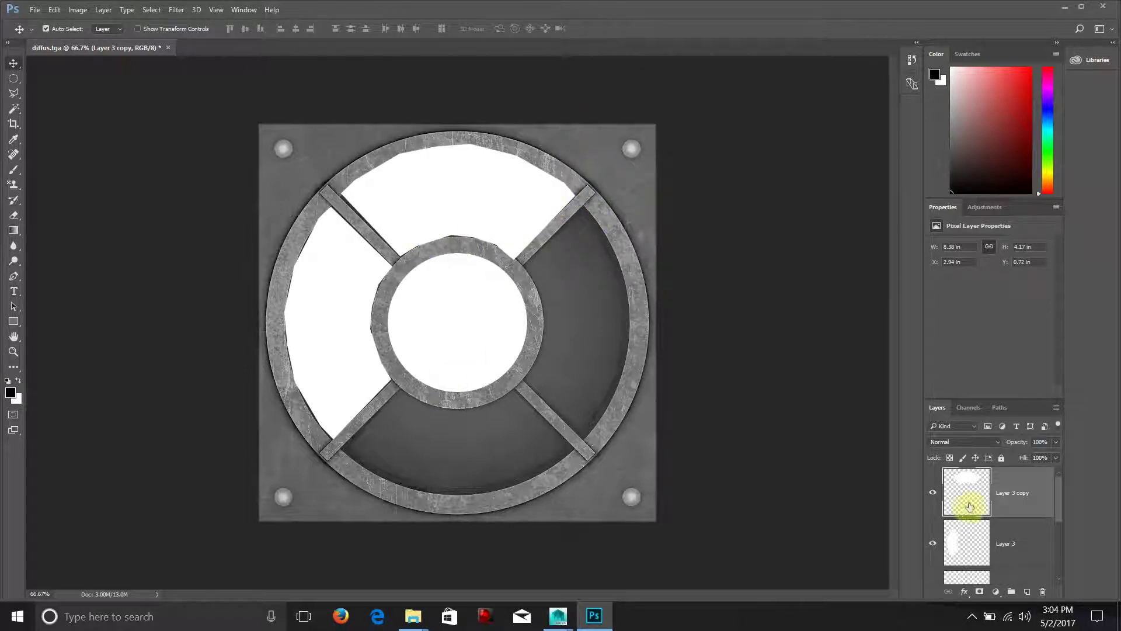
# Fill a circular selection about 13.4 in wide over the outer ring with black on a new layer directly above Layer 1.
pyautogui.scroll(-3, 958, 502)
pyautogui.click(959, 506)
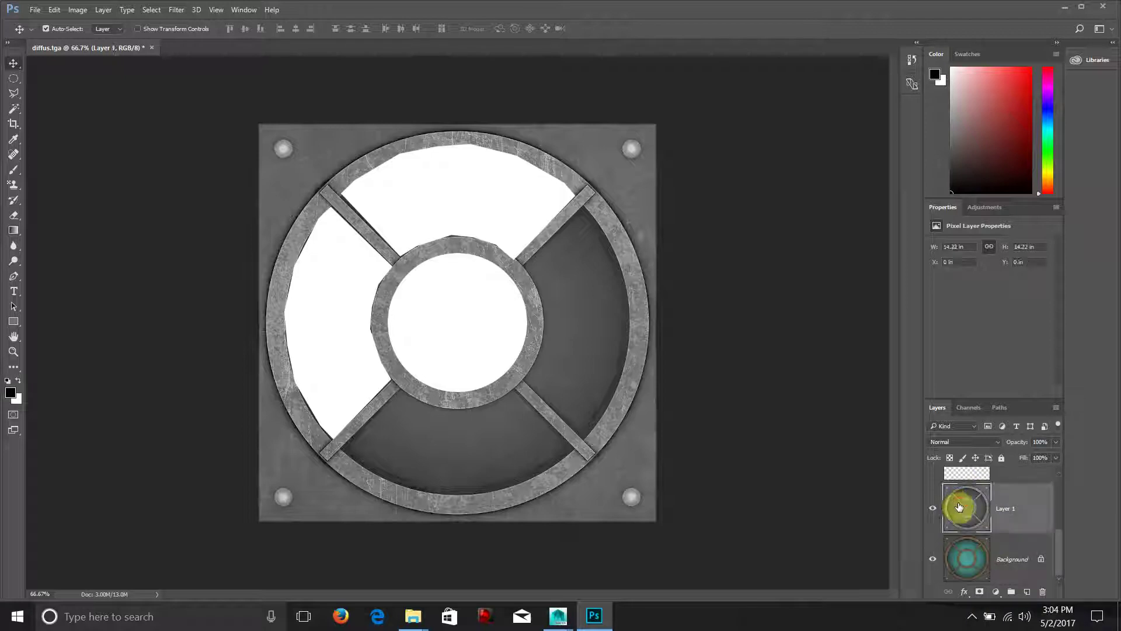
pyautogui.click(16, 79)
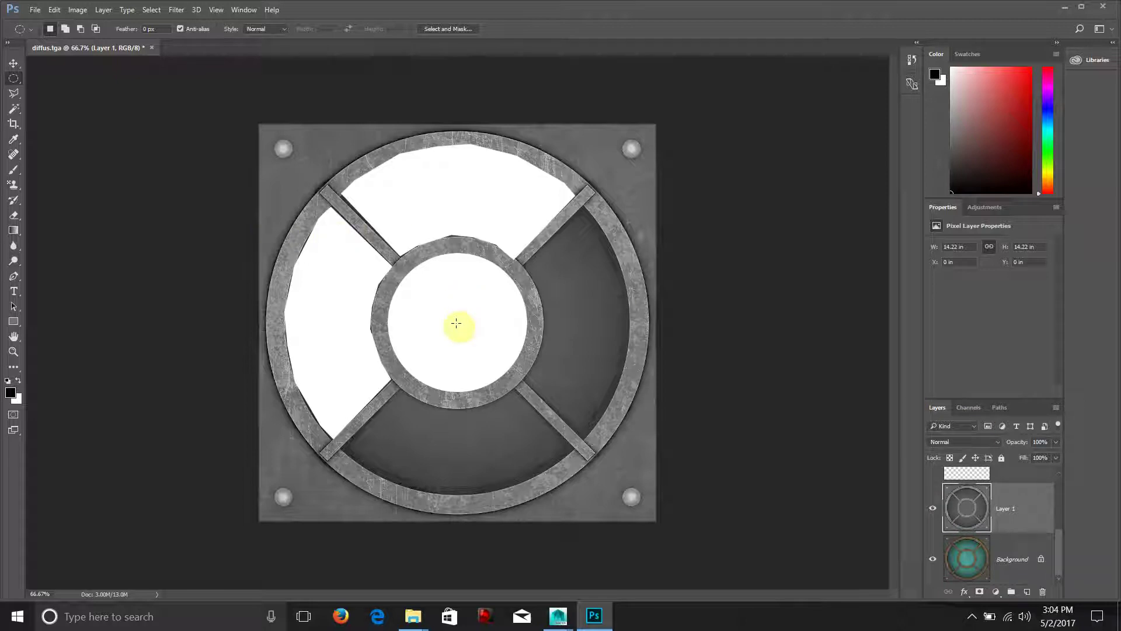
pyautogui.moveTo(453, 321)
pyautogui.keyDown('alt'); pyautogui.keyDown('shift'); pyautogui.mouseDown()
pyautogui.moveTo(509, 370)
pyautogui.moveTo(641, 439)
pyautogui.moveTo(850, 520)
pyautogui.moveTo(663, 450)
pyautogui.moveTo(723, 494)
pyautogui.moveTo(613, 463)
pyautogui.moveTo(468, 343)
pyautogui.moveTo(533, 453)
pyautogui.moveTo(673, 463)
pyautogui.moveTo(720, 490)
pyautogui.moveTo(695, 493)
pyautogui.moveTo(737, 498)
pyautogui.moveTo(692, 504)
pyautogui.mouseUp(); pyautogui.keyUp('shift'); pyautogui.keyUp('alt')
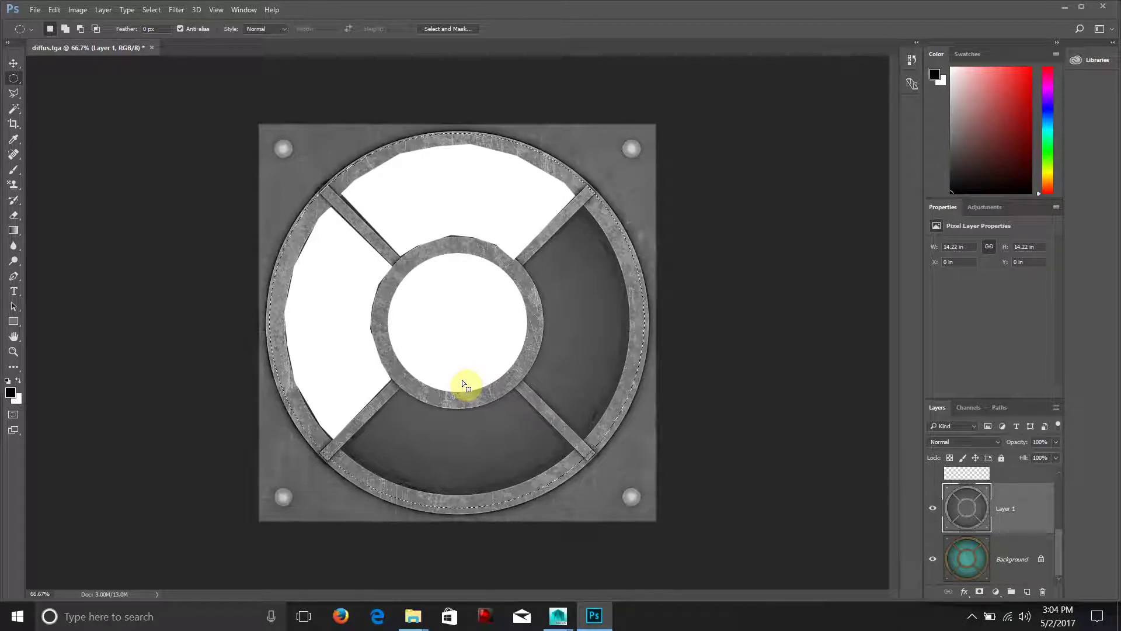
pyautogui.click(1027, 591)
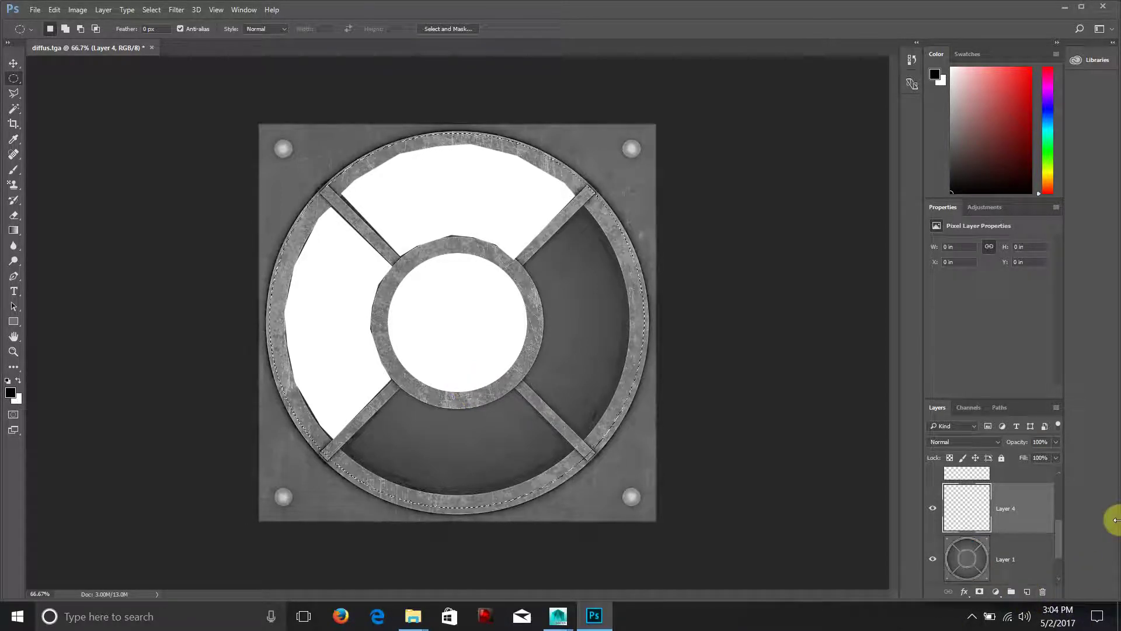
pyautogui.hotkey('alt', 'BackSpace')
# Scale the black circle on Layer 4 to about 102% width and height to cover the outer ring, and apply the transform.
pyautogui.hotkey('ctrl', 't')
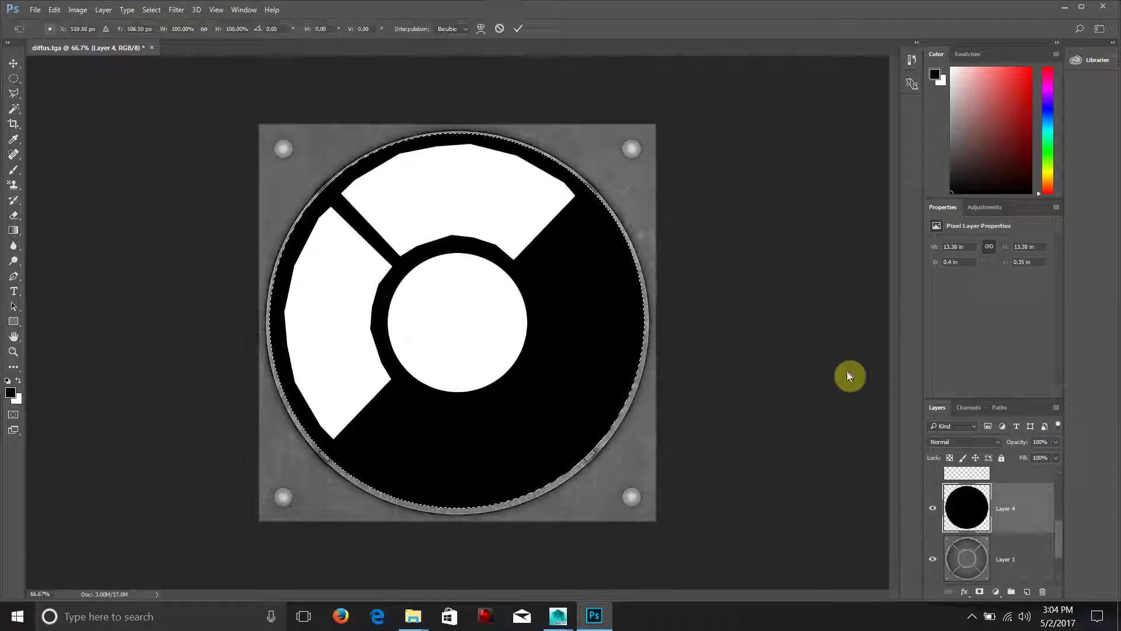
pyautogui.moveTo(259, 320); pyautogui.dragTo(266, 320)
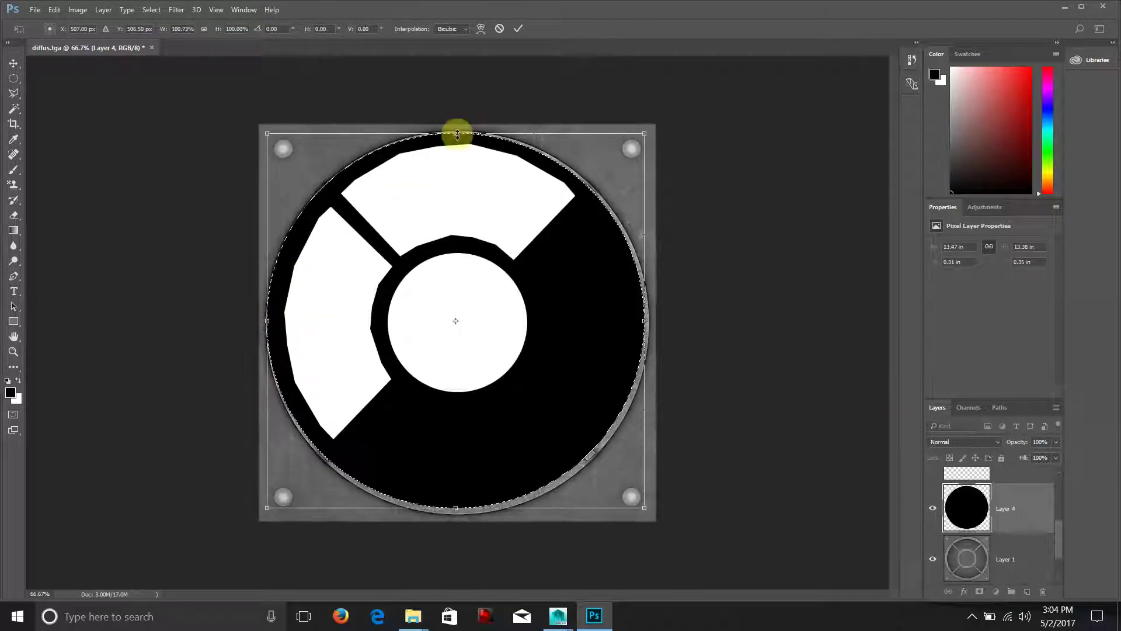
pyautogui.moveTo(457, 132); pyautogui.dragTo(457, 133)
pyautogui.moveTo(641, 316); pyautogui.dragTo(649, 318)
pyautogui.moveTo(459, 509); pyautogui.dragTo(457, 516)
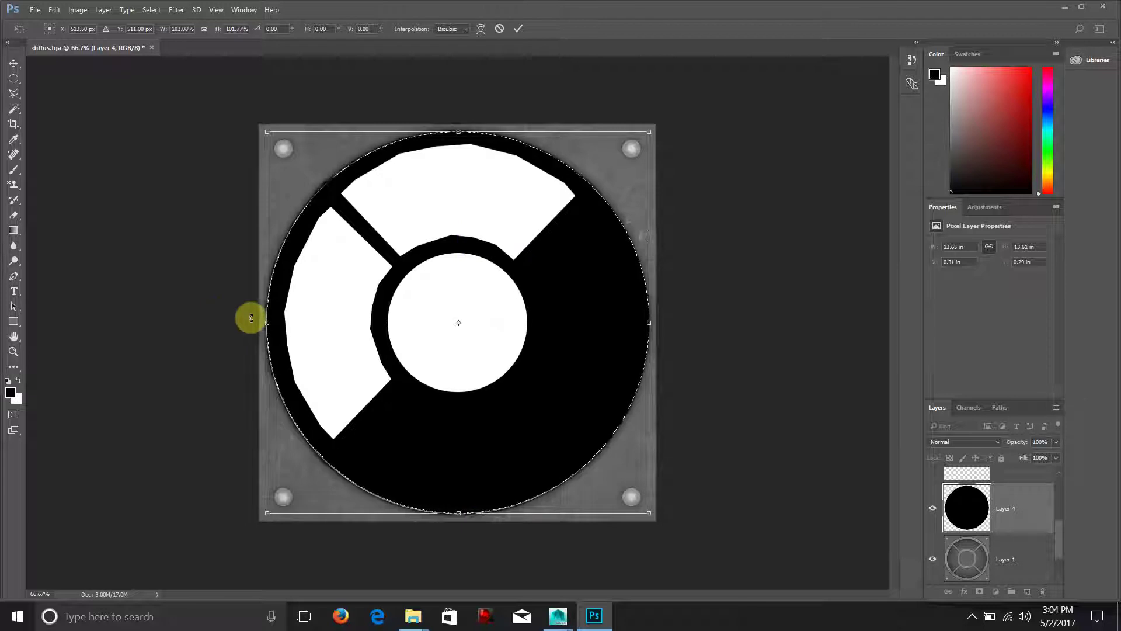
pyautogui.press('Return')
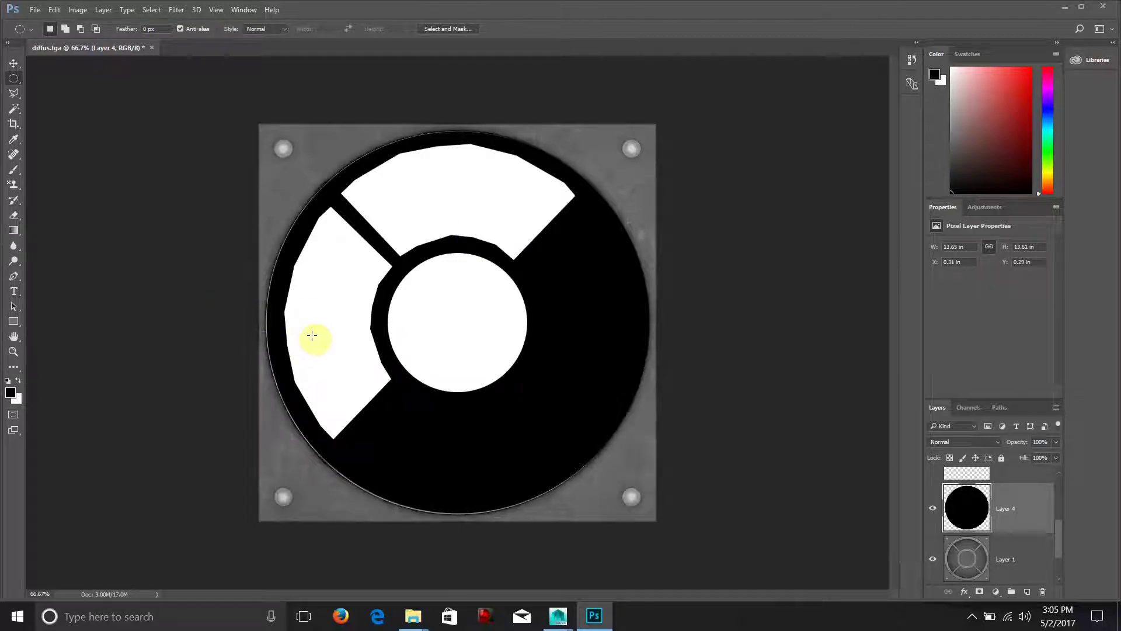
# Widen the black circle slightly to about 13.7 in so it reaches the outer ring's left edge, and apply the transform.
pyautogui.hotkey('ctrl', 't')
pyautogui.moveTo(266, 322); pyautogui.dragTo(266, 322)
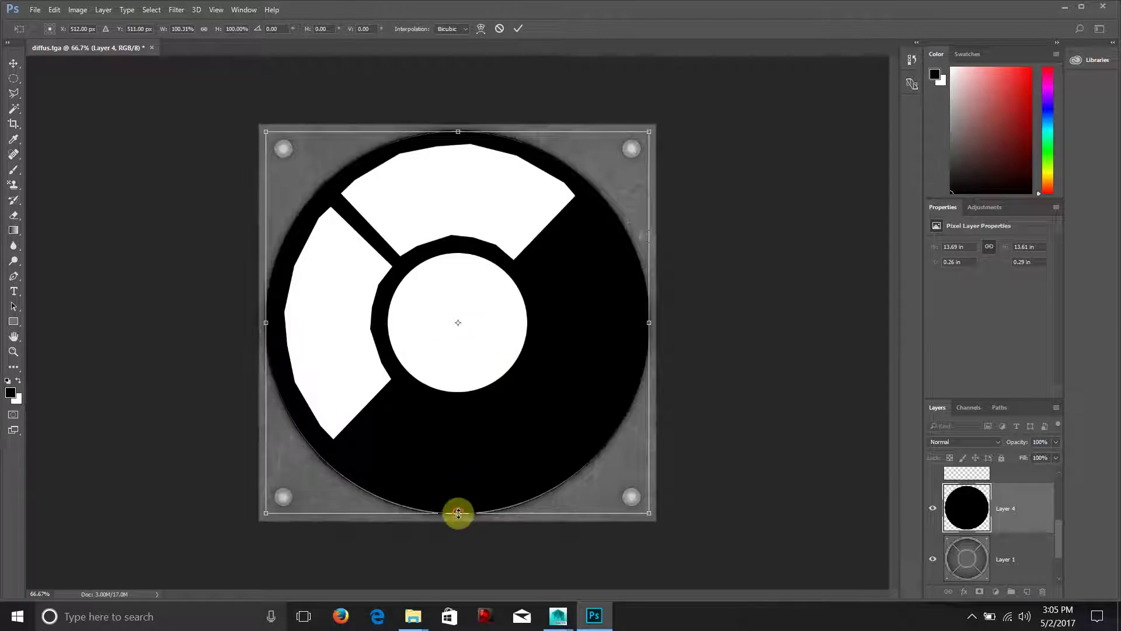
pyautogui.moveTo(459, 514); pyautogui.dragTo(459, 515)
pyautogui.press('Return')
pyautogui.press('m')
# Hide the black circle on Layer 4 and duplicate the upper white panel's layer, Layer 3 copy.
pyautogui.scroll(3, 1006, 504)
pyautogui.scroll(-3, 1006, 503)
pyautogui.click(963, 542)
pyautogui.scroll(3, 961, 526)
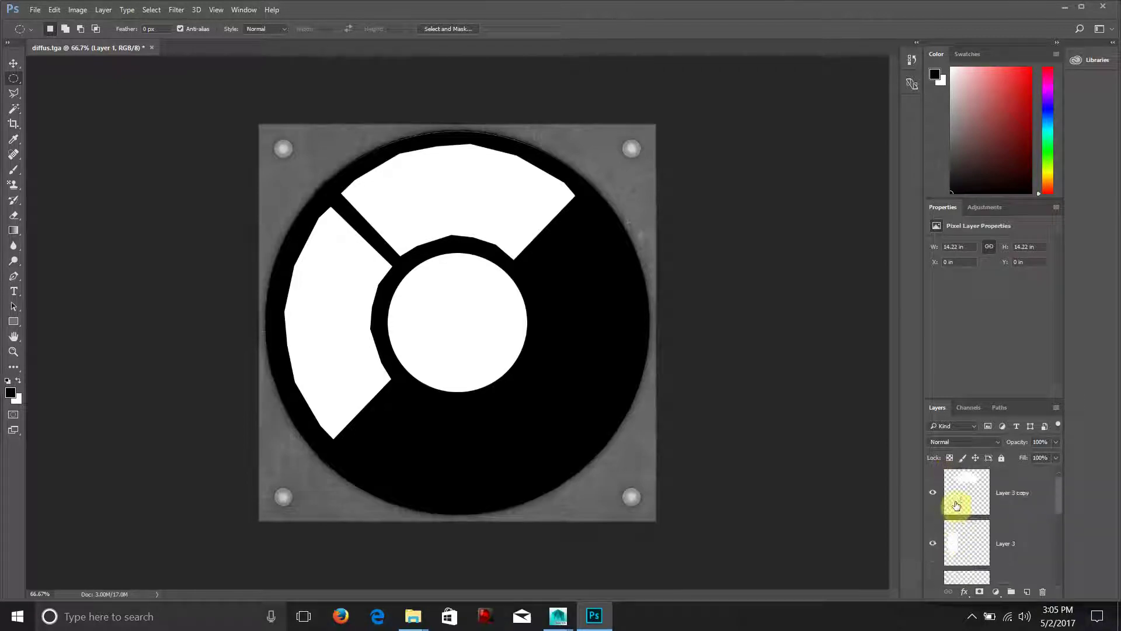
pyautogui.click(933, 492)
pyautogui.click(933, 492)
pyautogui.scroll(-3, 970, 526)
pyautogui.scroll(1, 946, 518)
pyautogui.click(932, 508)
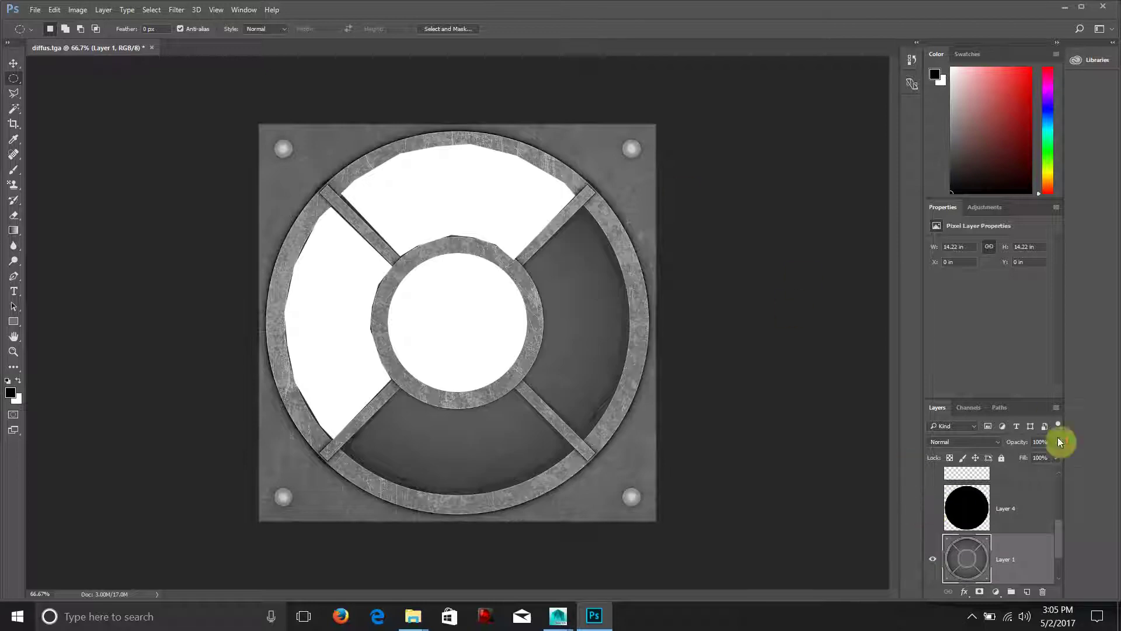
pyautogui.scroll(2, 1000, 513)
pyautogui.click(988, 493)
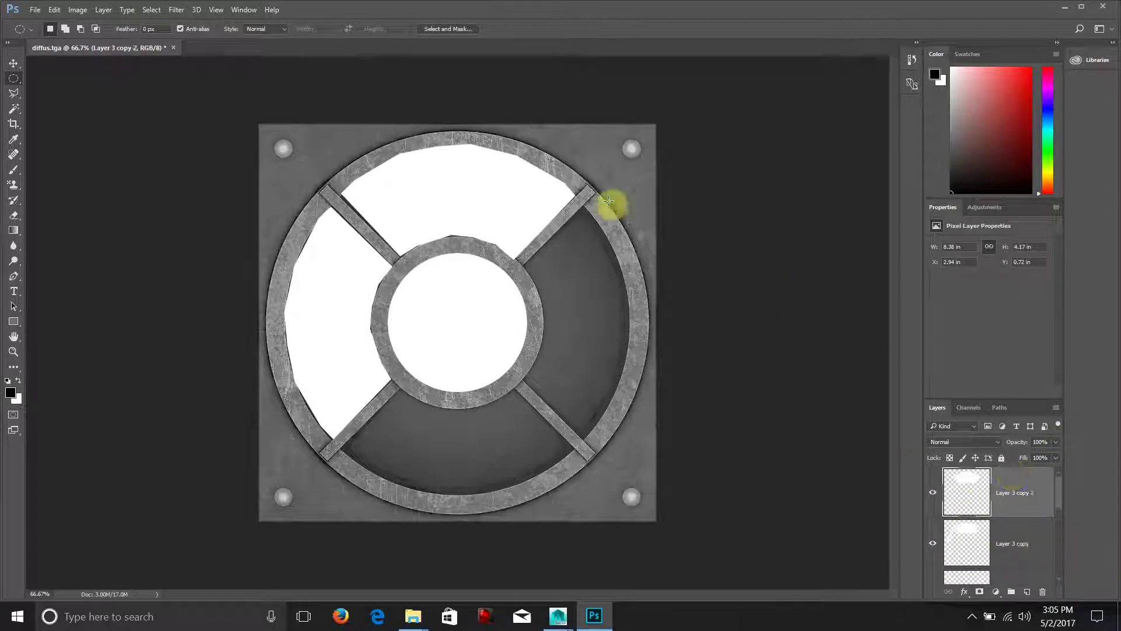
pyautogui.hotkey('ctrl', 't')
pyautogui.keyDown('shift'); pyautogui.moveTo(625, 183); pyautogui.dragTo(658, 295); pyautogui.keyUp('shift')
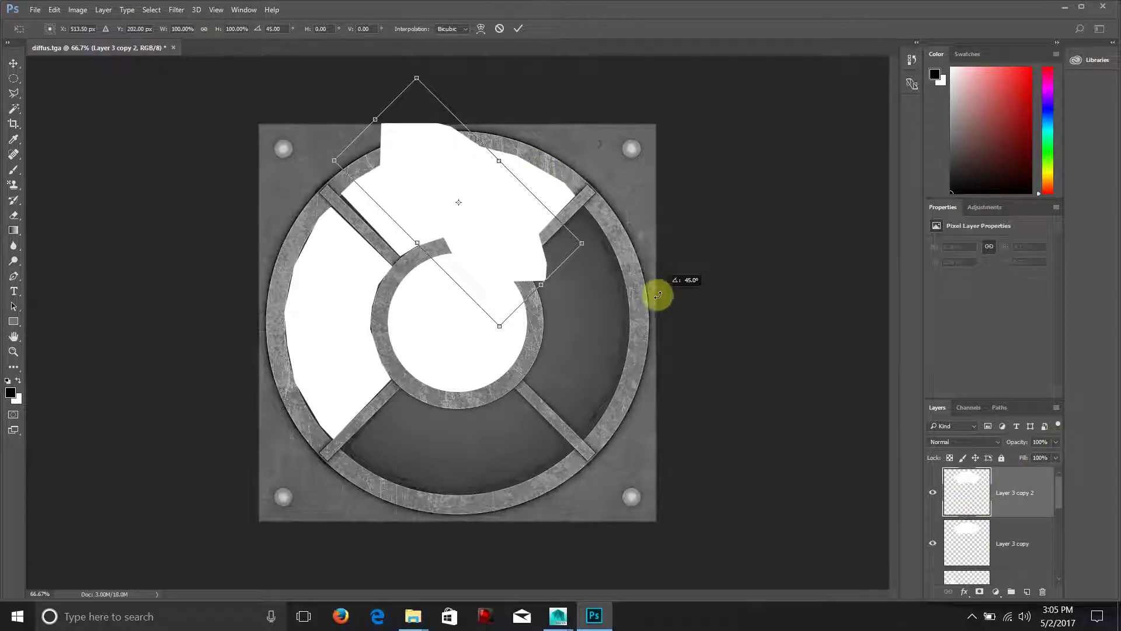
pyautogui.moveTo(496, 248); pyautogui.dragTo(571, 382)
pyautogui.press('Escape')
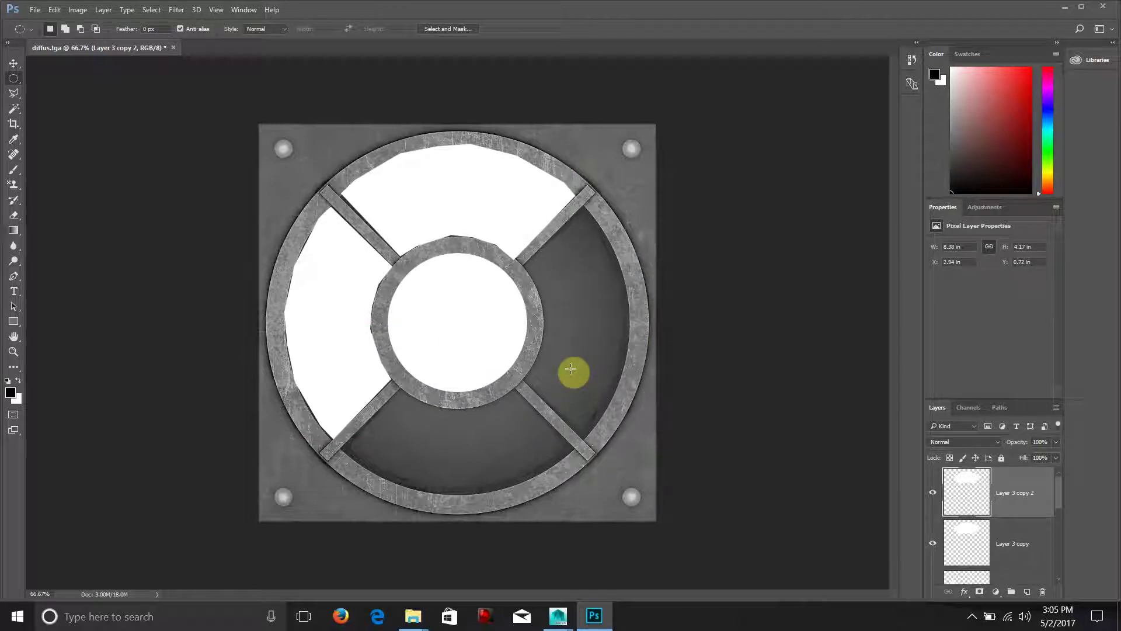
# Flip the duplicated upper panel vertically, move it onto the lower panel area and apply the transform.
pyautogui.hotkey('ctrl', 't')
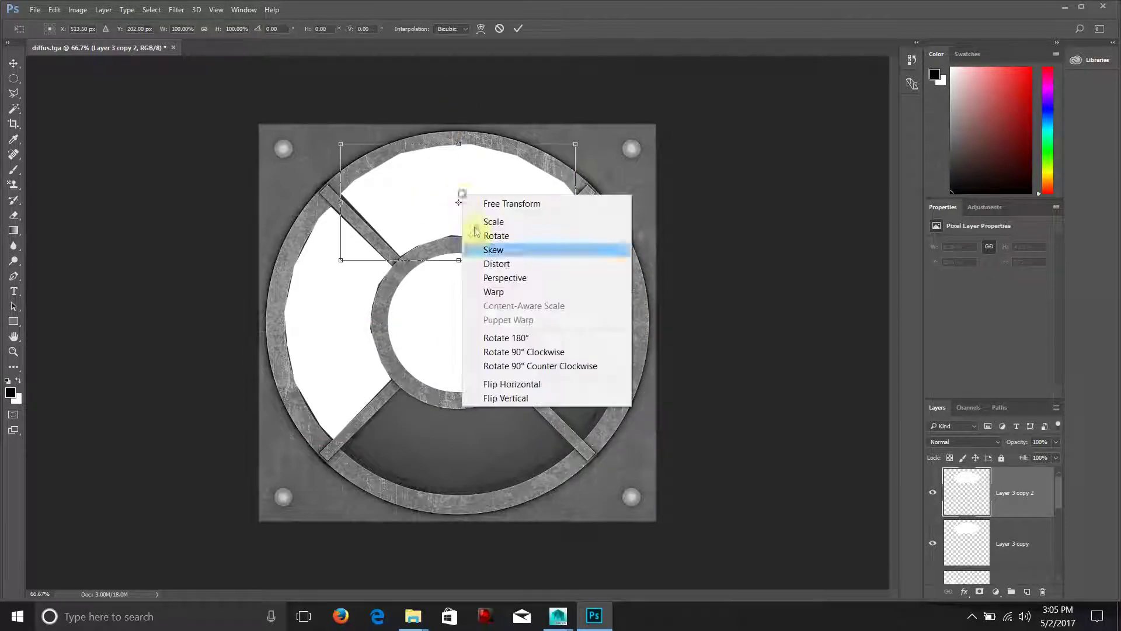
pyautogui.click(505, 398)
pyautogui.moveTo(501, 261); pyautogui.dragTo(495, 454)
pyautogui.press('Down')
pyautogui.press('Down')
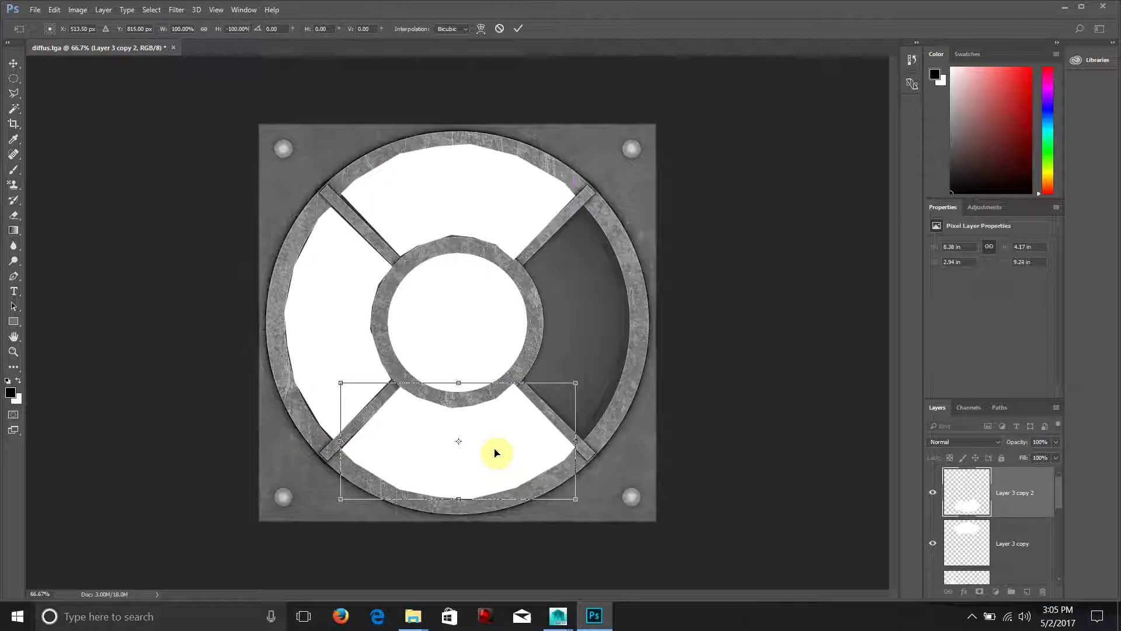
pyautogui.press('Return')
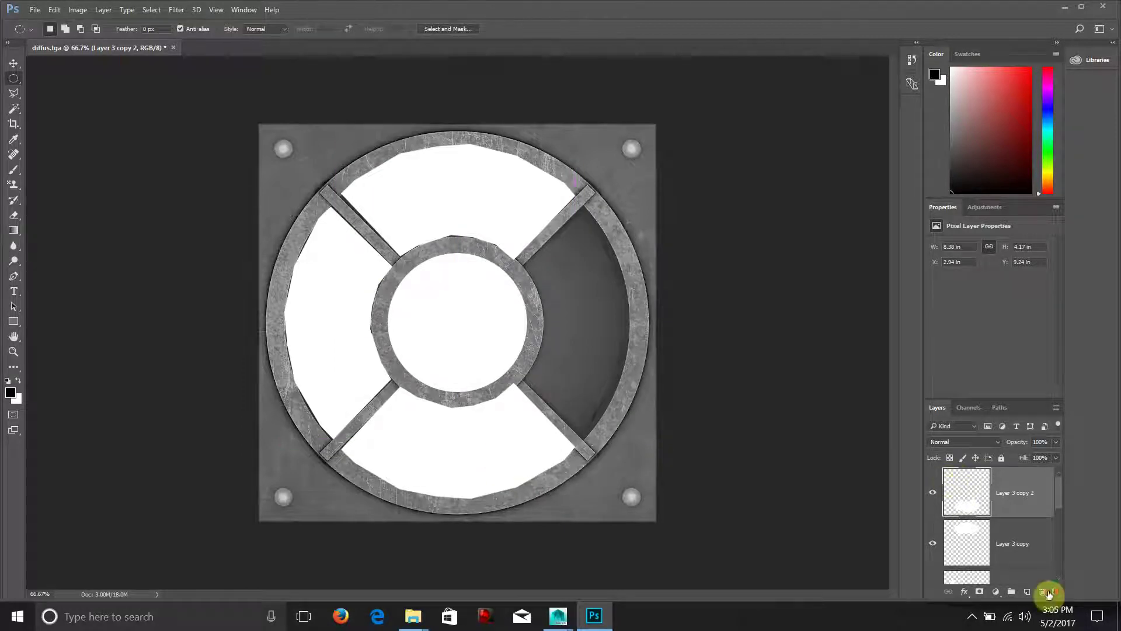
pyautogui.moveTo(1057, 591); pyautogui.dragTo(1045, 591)
pyautogui.click(987, 541)
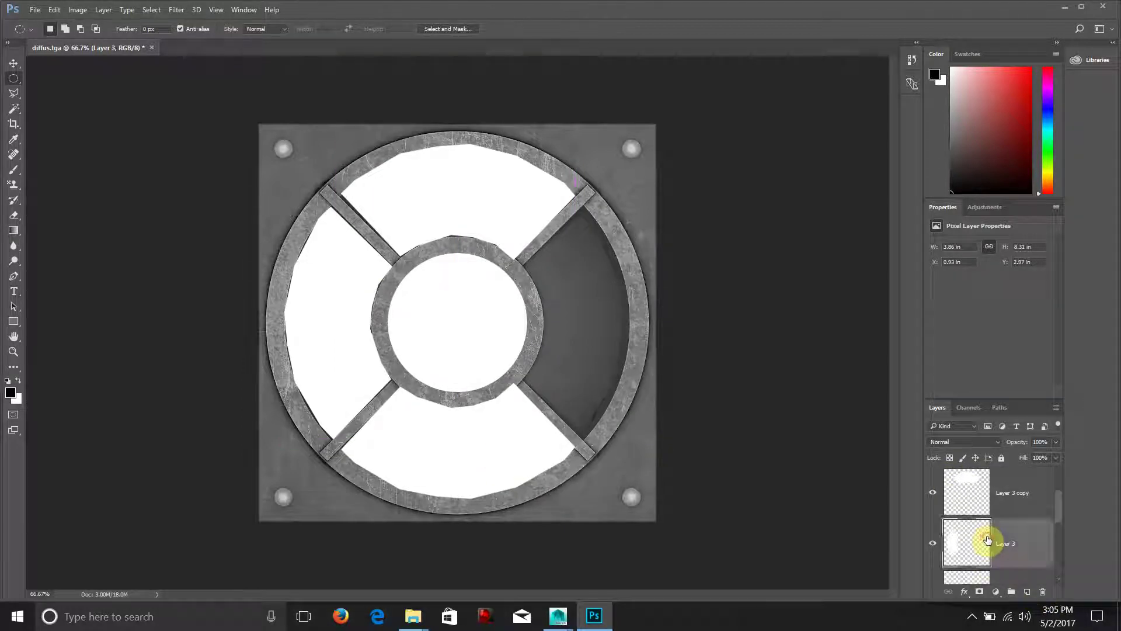
pyautogui.hotkey('ctrl', 't')
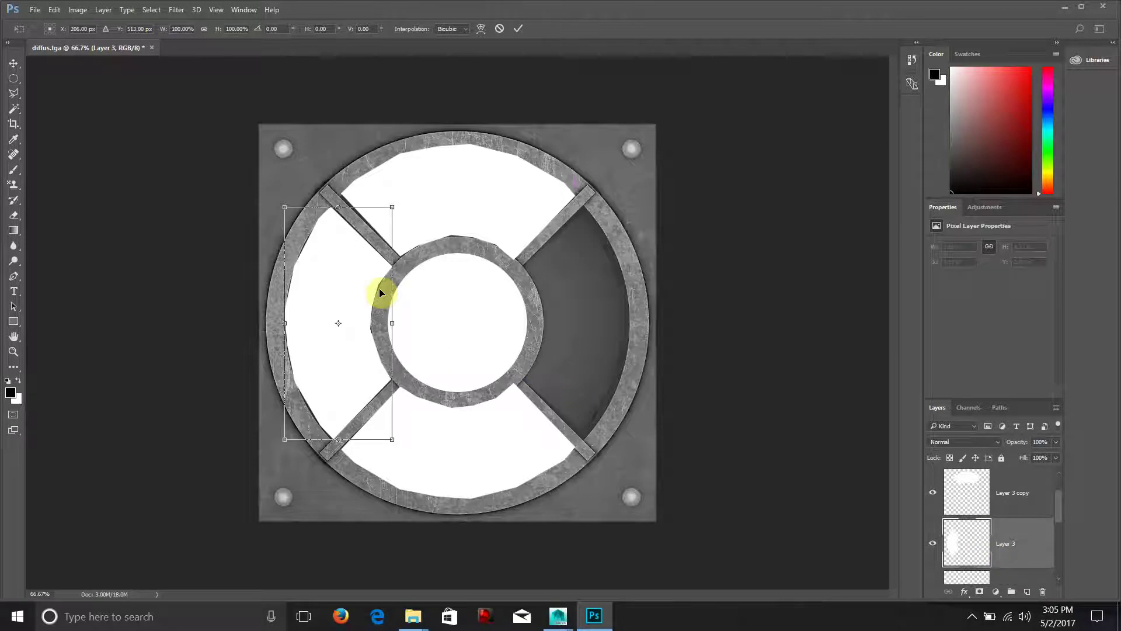
pyautogui.press('Return')
pyautogui.hotkey('alt', ',')
pyautogui.hotkey('ctrl', 't')
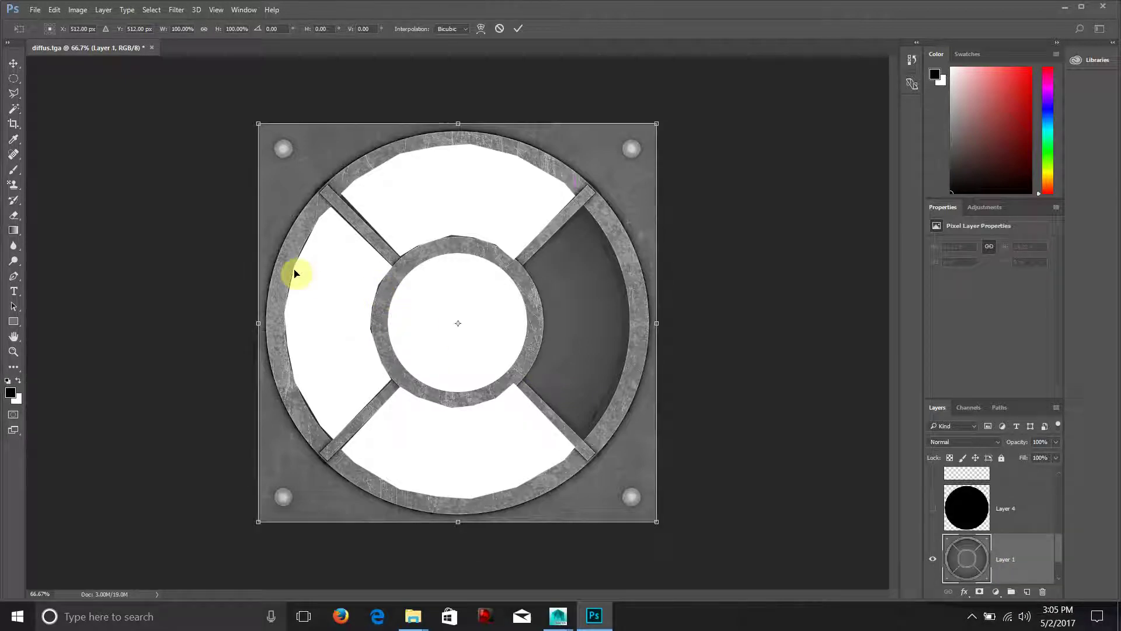
pyautogui.press('Return')
# Duplicate the left white panel on Layer 3 and flip the copy horizontally.
pyautogui.scroll(3, 1029, 546)
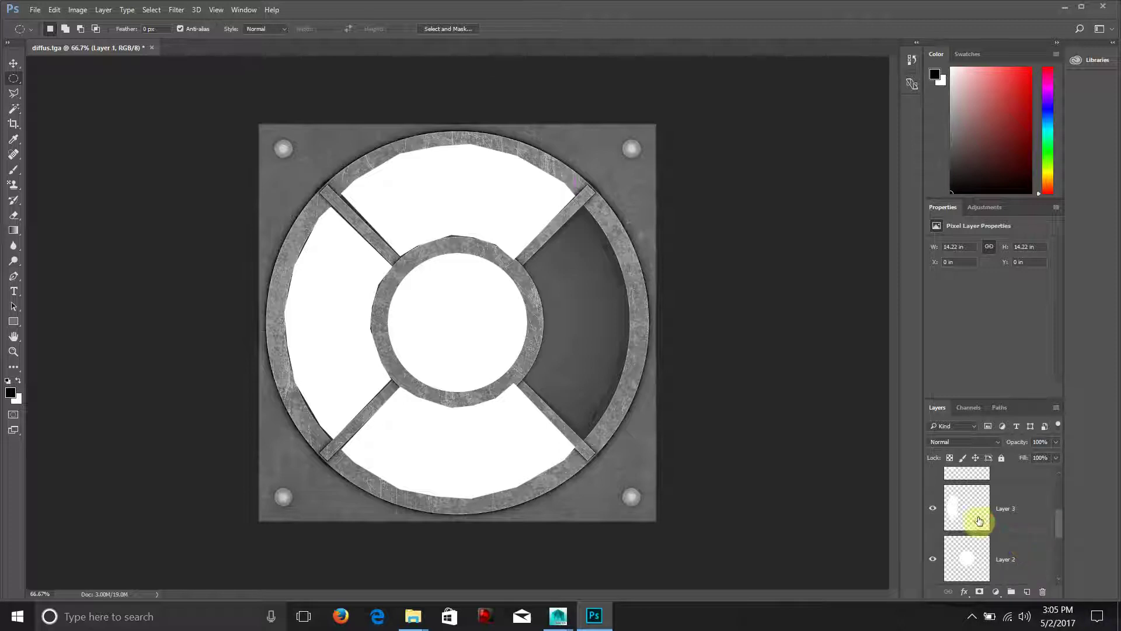
pyautogui.click(979, 519)
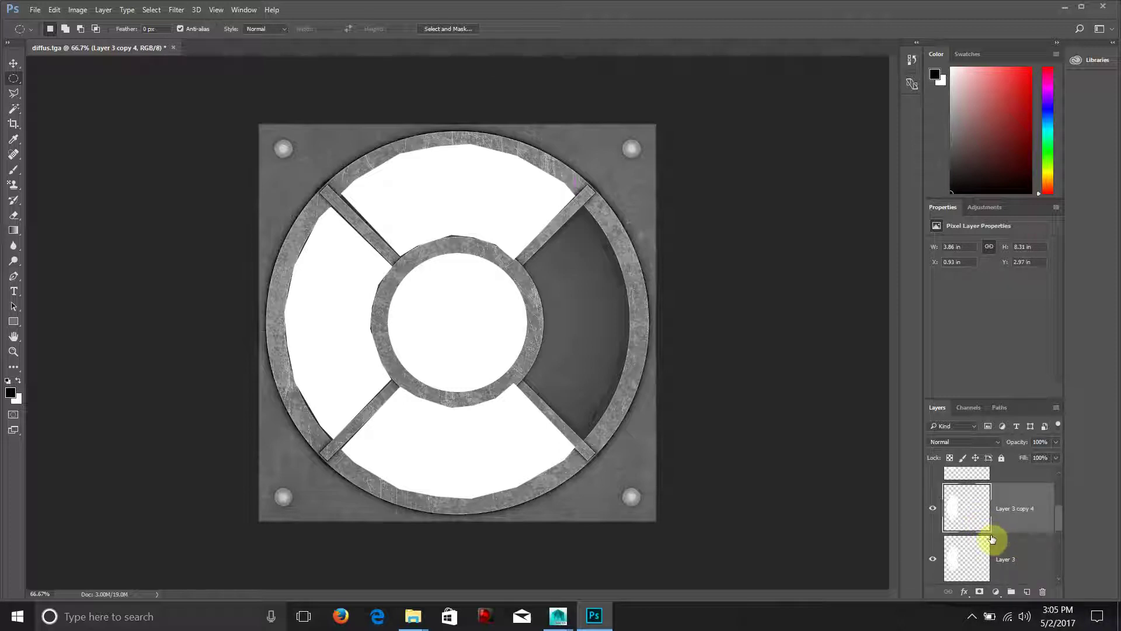
pyautogui.hotkey('ctrl', 't')
pyautogui.rightClick(358, 286)
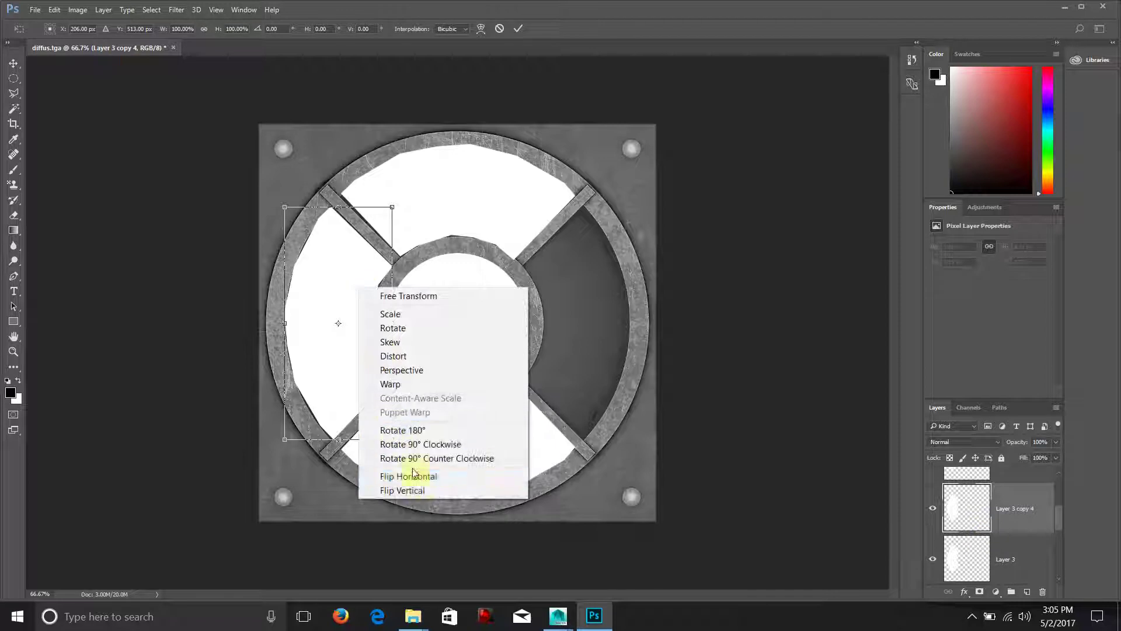
pyautogui.click(423, 490)
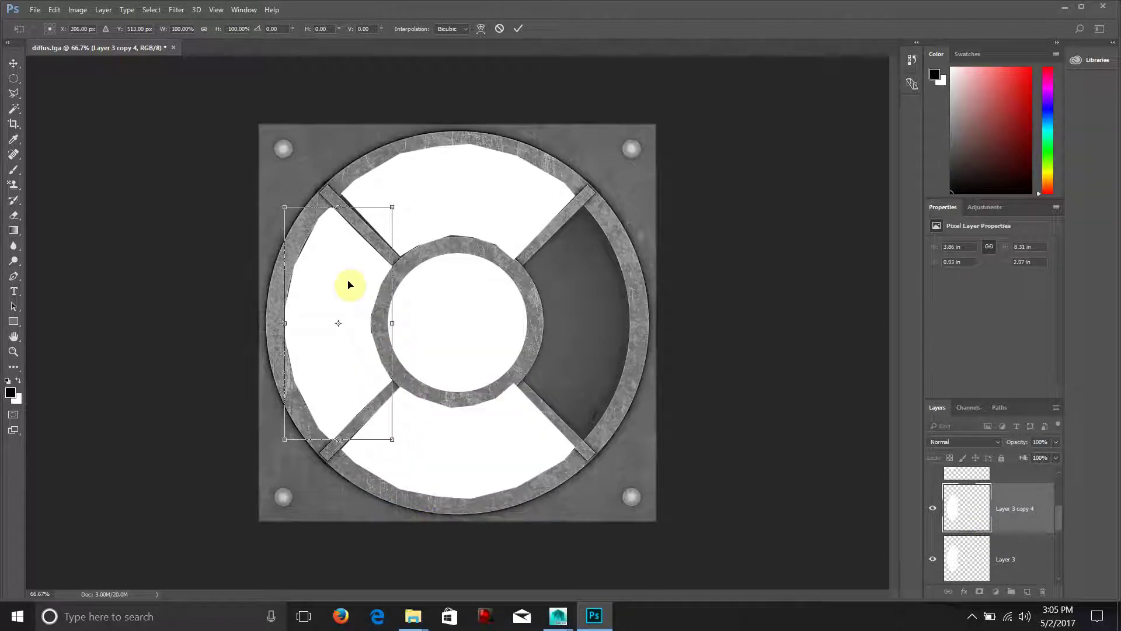
pyautogui.rightClick(338, 287)
pyautogui.click(397, 475)
# Move the mirrored panel copy onto the right panel area, fine-tune its alignment and apply the transform.
pyautogui.moveTo(349, 292); pyautogui.dragTo(586, 293)
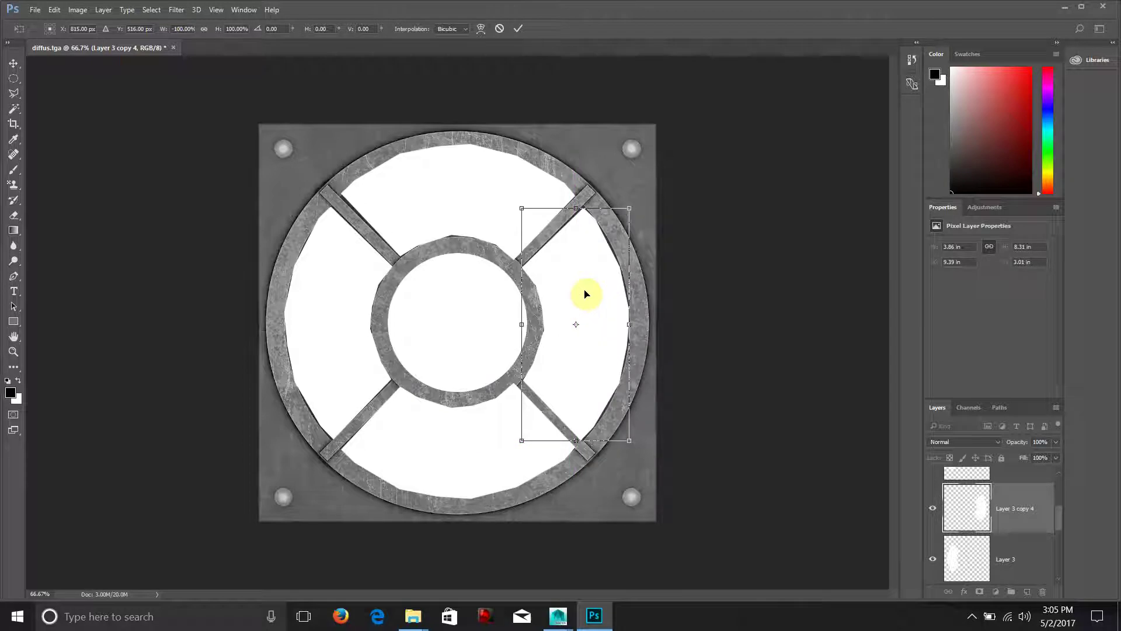
pyautogui.press('Right')
pyautogui.press('Right')
pyautogui.press('Right')
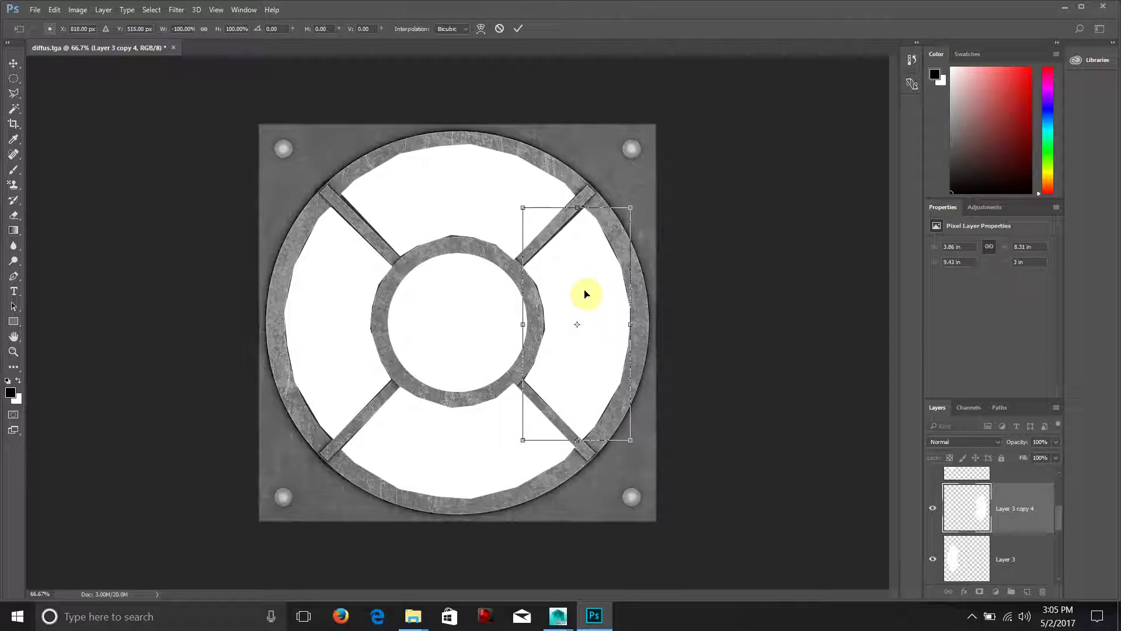
pyautogui.press('Return')
pyautogui.press('m')
# Merge the lower and upper white panel layers down into the right panel's layer, Layer 3 copy 4.
pyautogui.scroll(2, 1022, 514)
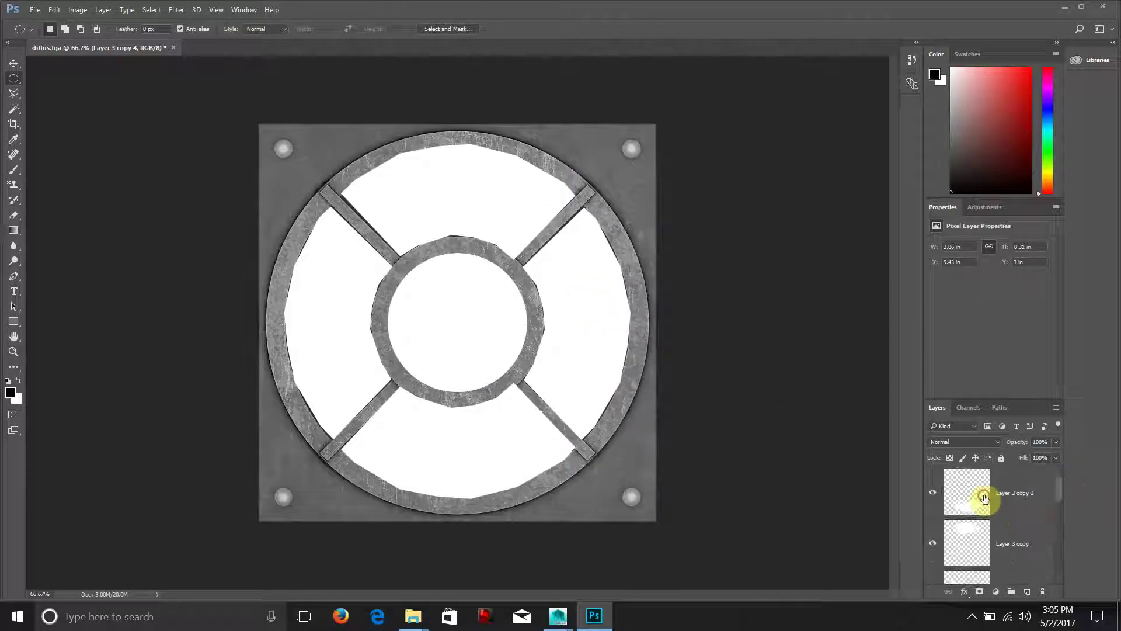
pyautogui.click(985, 497)
pyautogui.scroll(-1, 985, 496)
pyautogui.click(984, 496)
pyautogui.scroll(-1, 991, 500)
pyautogui.click(1011, 511)
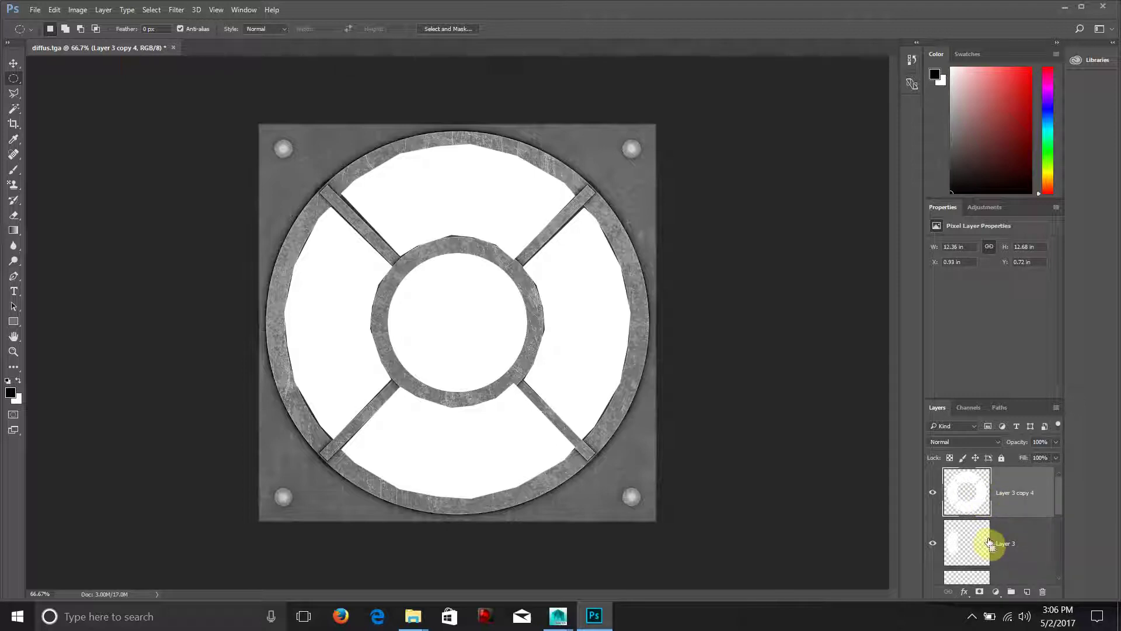
# Merge the combined panels down through Layer 3 into Layer 2, and check the merged layer by toggling its visibility.
pyautogui.click(989, 543)
pyautogui.scroll(-1, 990, 542)
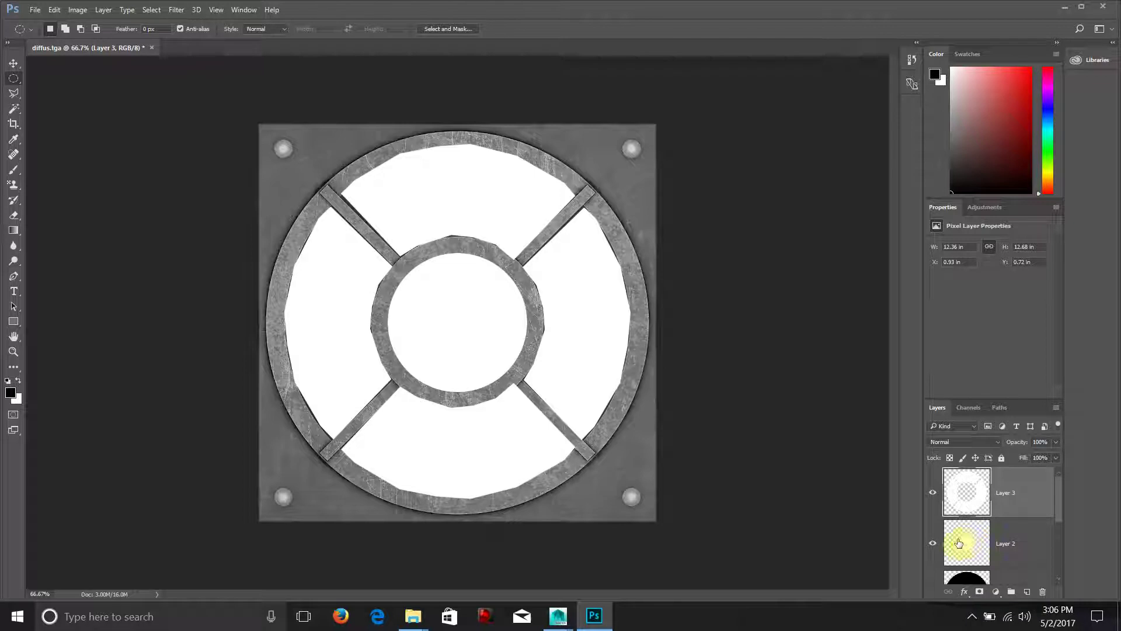
pyautogui.click(955, 547)
pyautogui.scroll(-1, 937, 514)
pyautogui.click(933, 492)
pyautogui.click(933, 493)
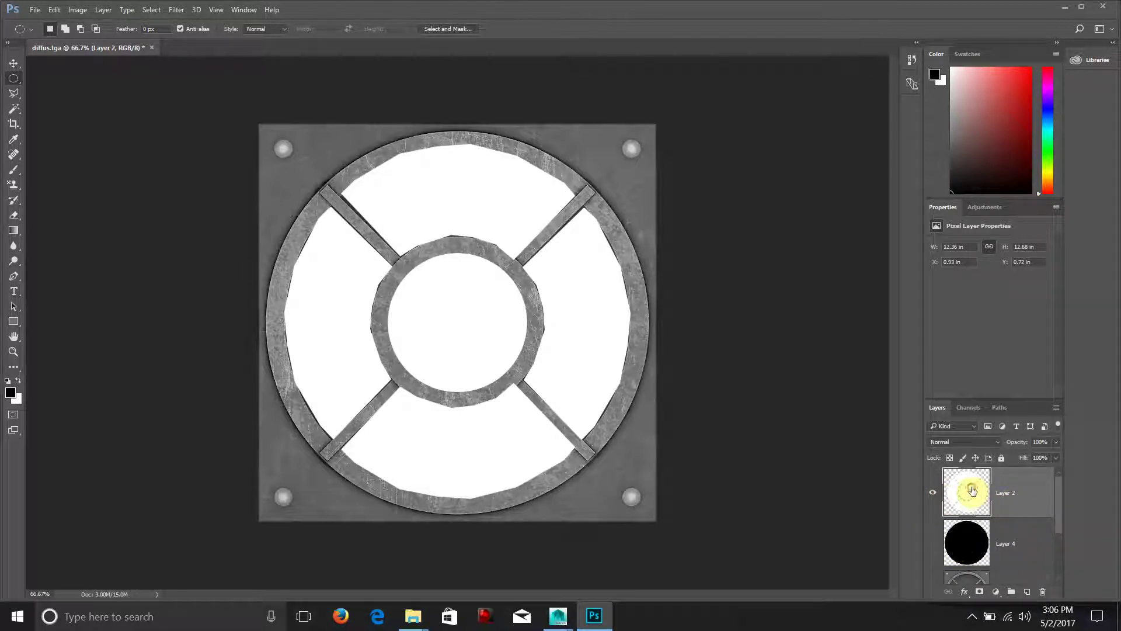
# Load the white shapes of Layer 2 as a selection and smooth it with a sample radius of 1 pixel.
pyautogui.keyDown('ctrl'); pyautogui.click(972, 491); pyautogui.keyUp('ctrl')
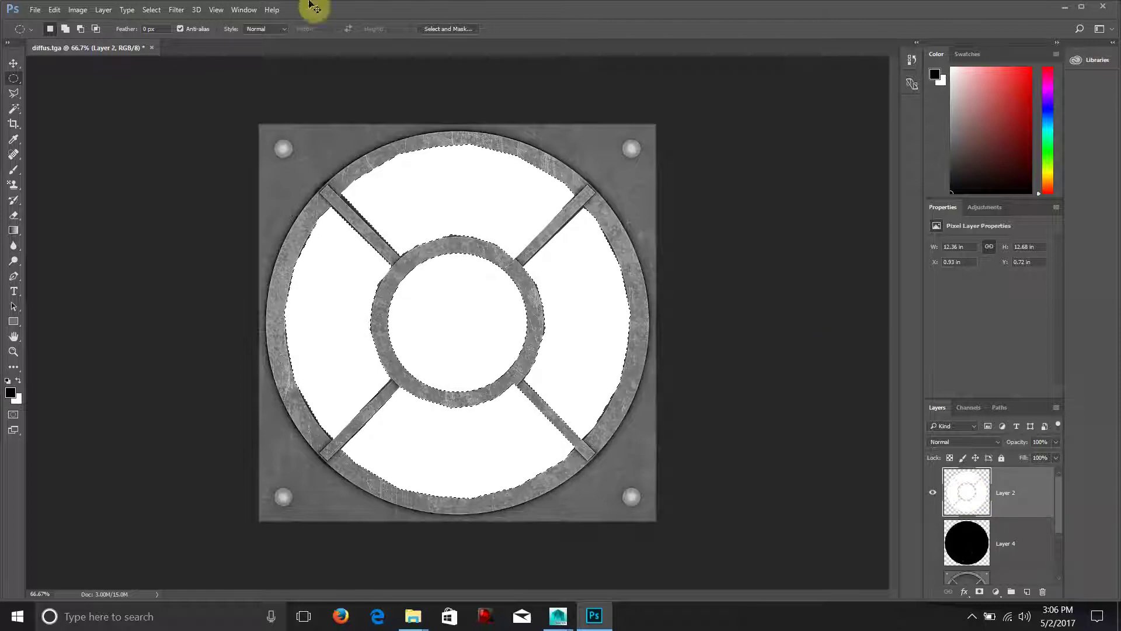
pyautogui.click(151, 10)
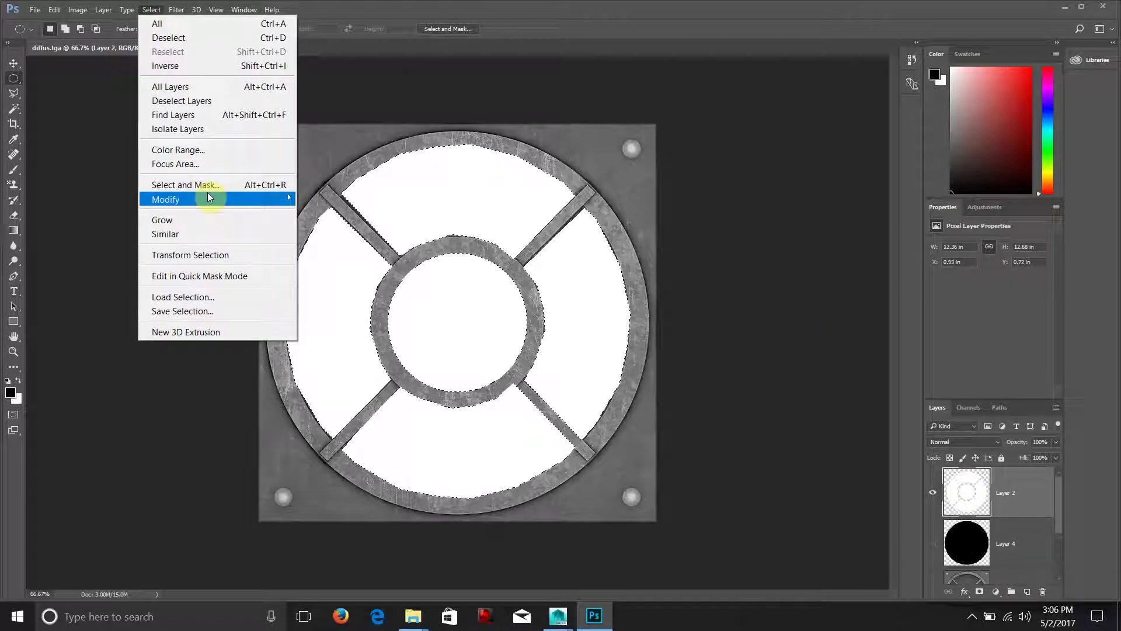
pyautogui.moveTo(220, 199)
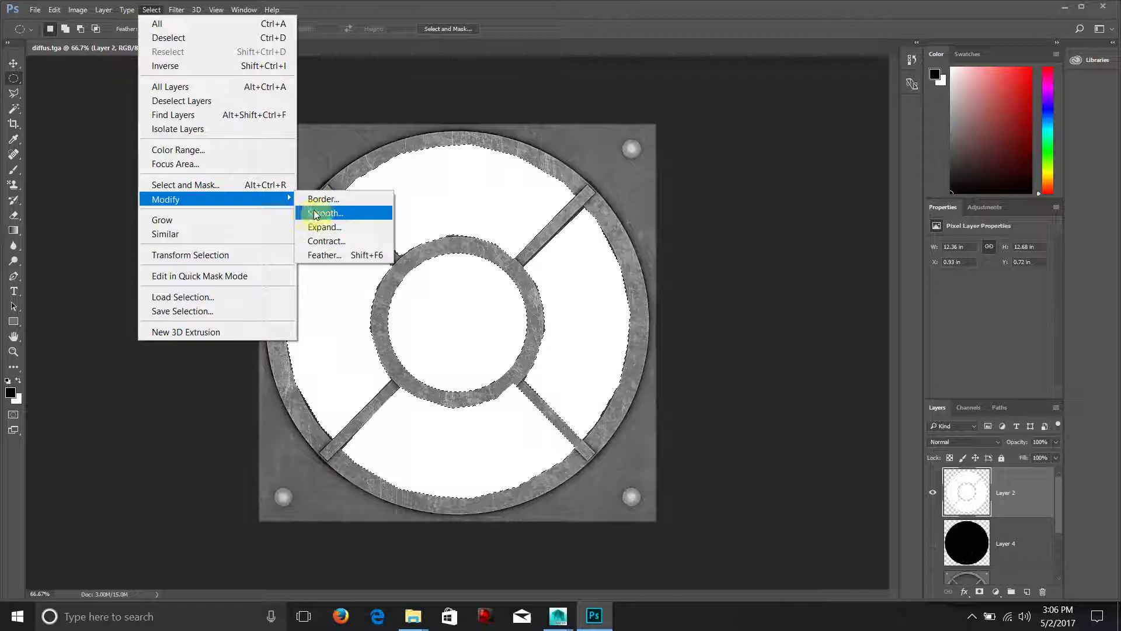
pyautogui.click(316, 213)
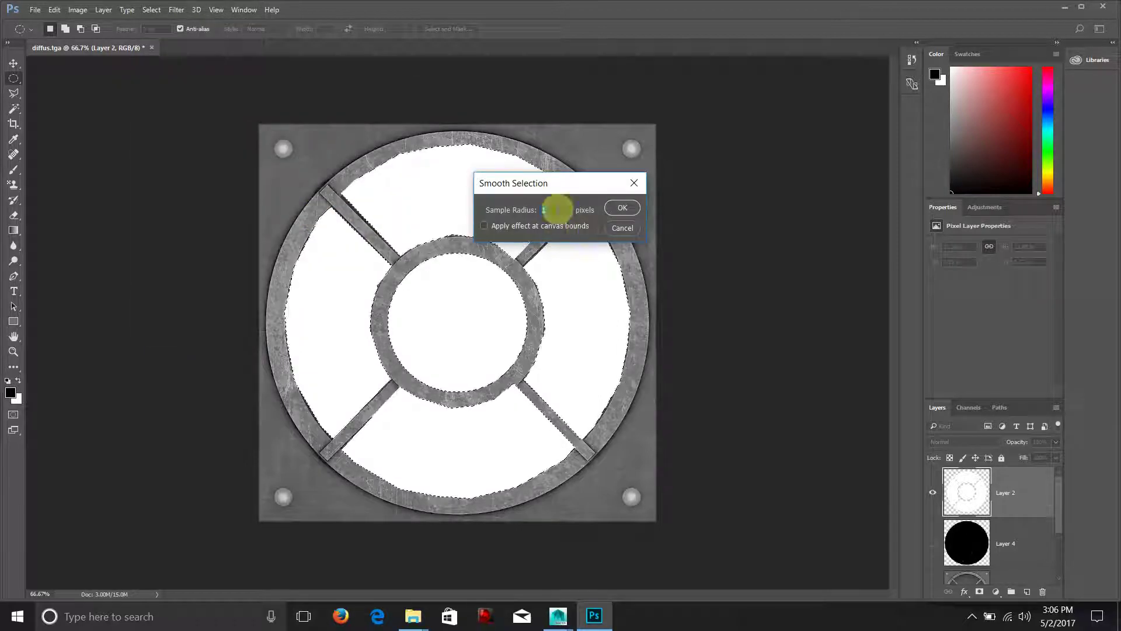
pyautogui.click(622, 208)
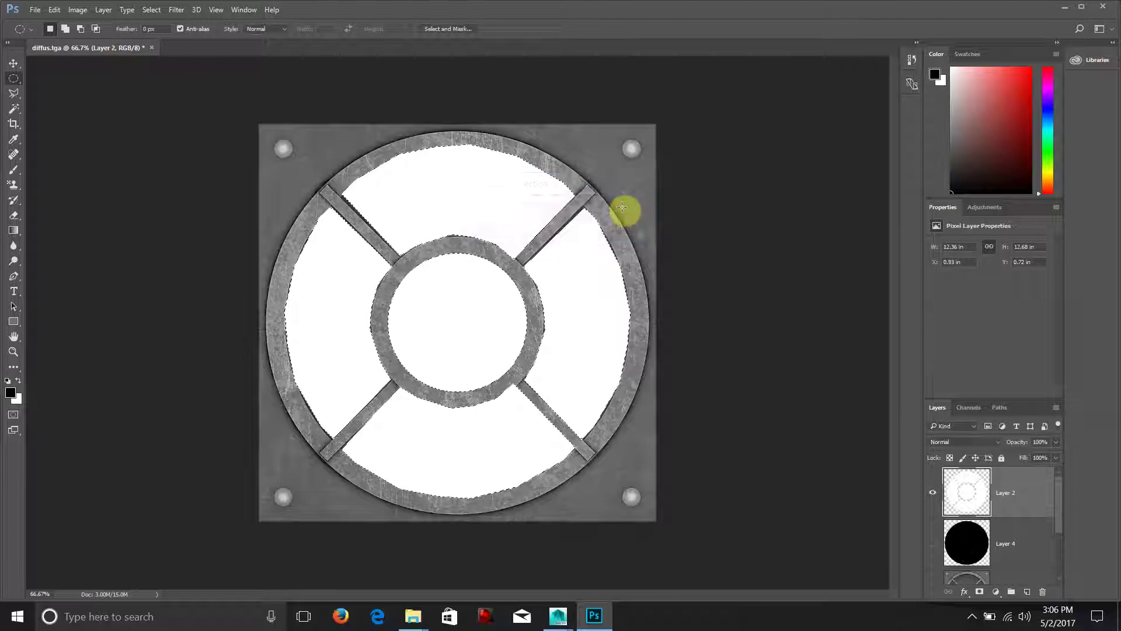
pyautogui.click(151, 10)
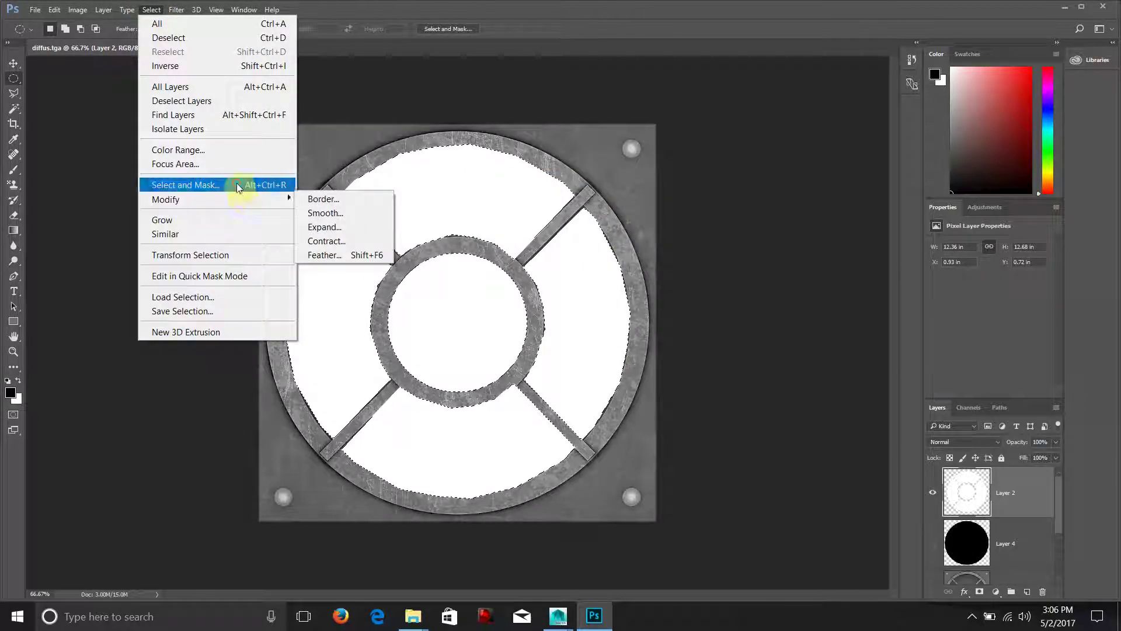
pyautogui.click(236, 185)
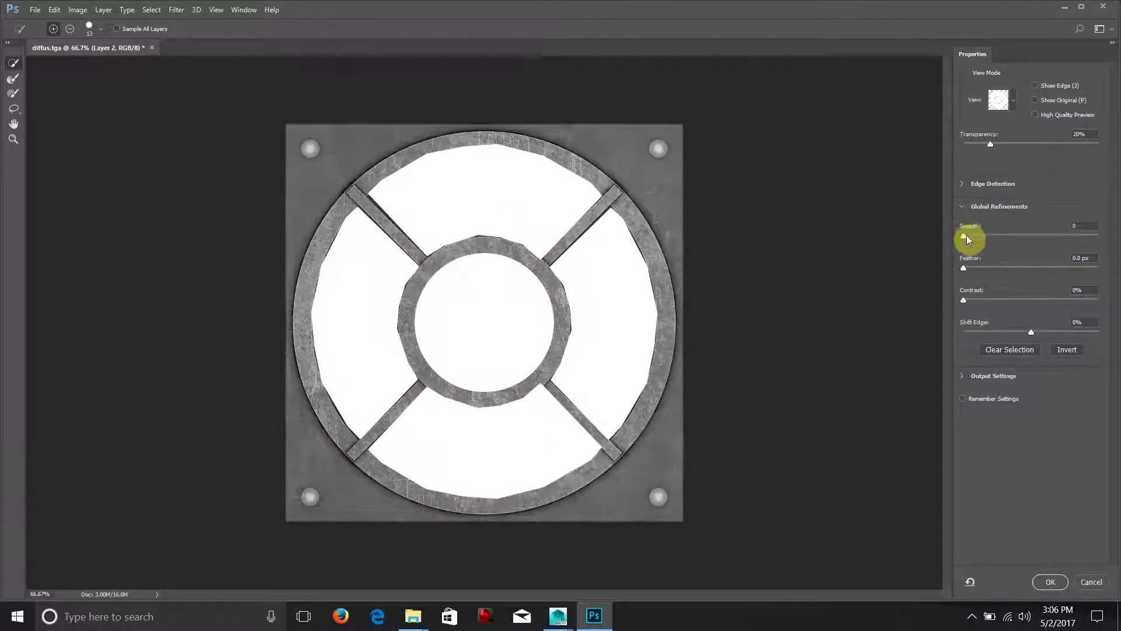
pyautogui.moveTo(964, 238); pyautogui.dragTo(988, 244)
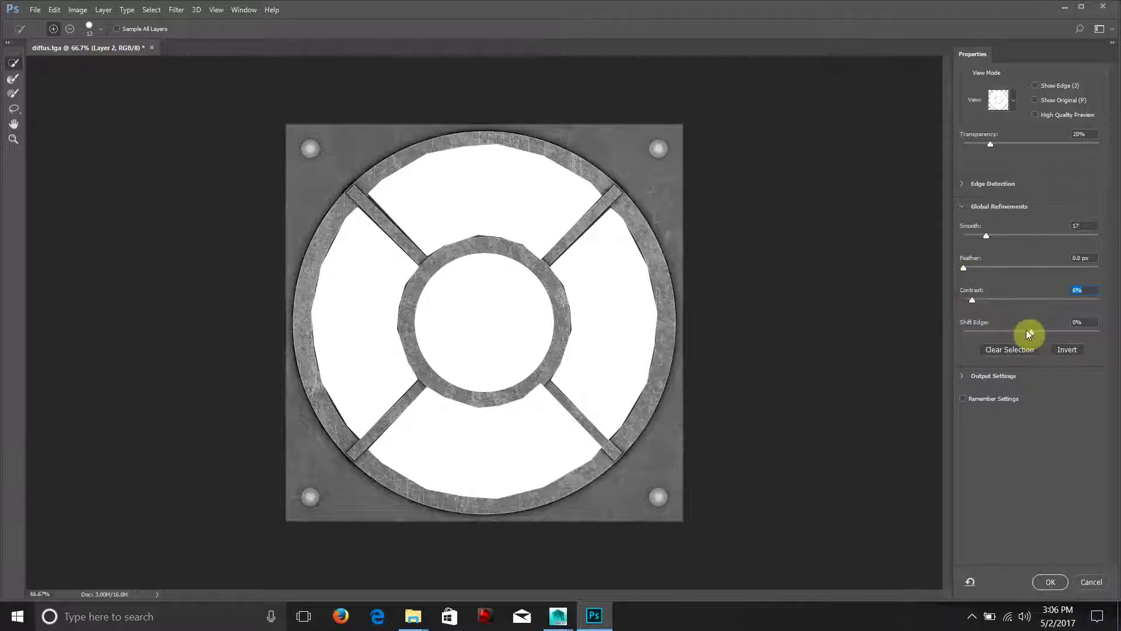
pyautogui.moveTo(1029, 332)
pyautogui.mouseDown()
pyautogui.moveTo(1012, 331)
pyautogui.moveTo(1037, 331)
pyautogui.moveTo(1025, 332)
pyautogui.mouseUp()
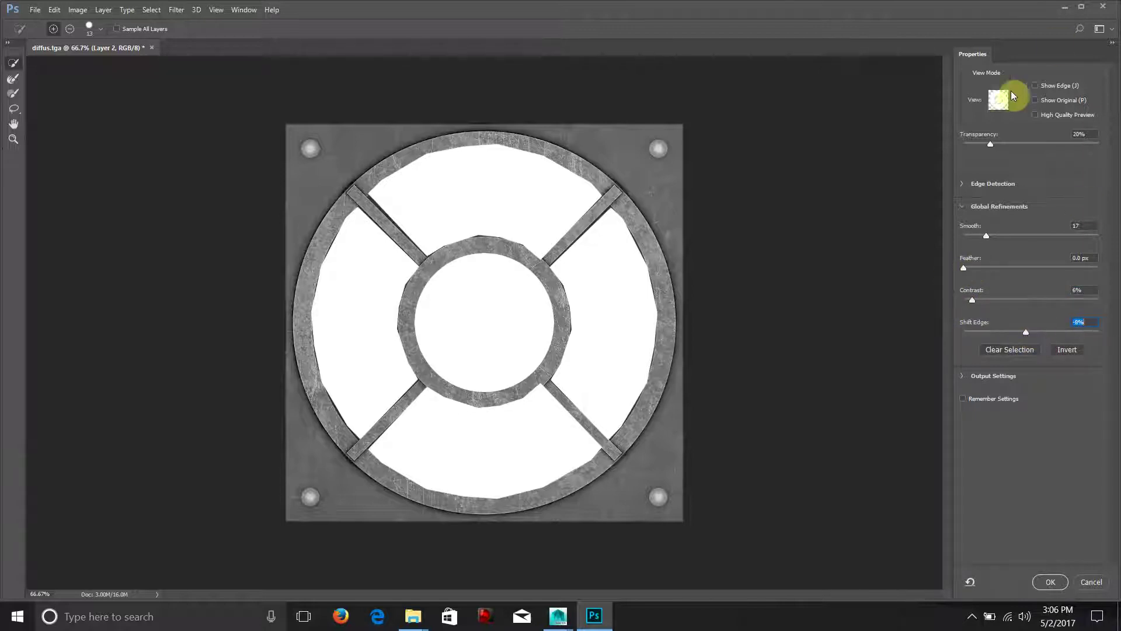
pyautogui.moveTo(1005, 146)
pyautogui.mouseDown()
pyautogui.moveTo(1056, 147)
pyautogui.moveTo(1006, 143)
pyautogui.mouseUp()
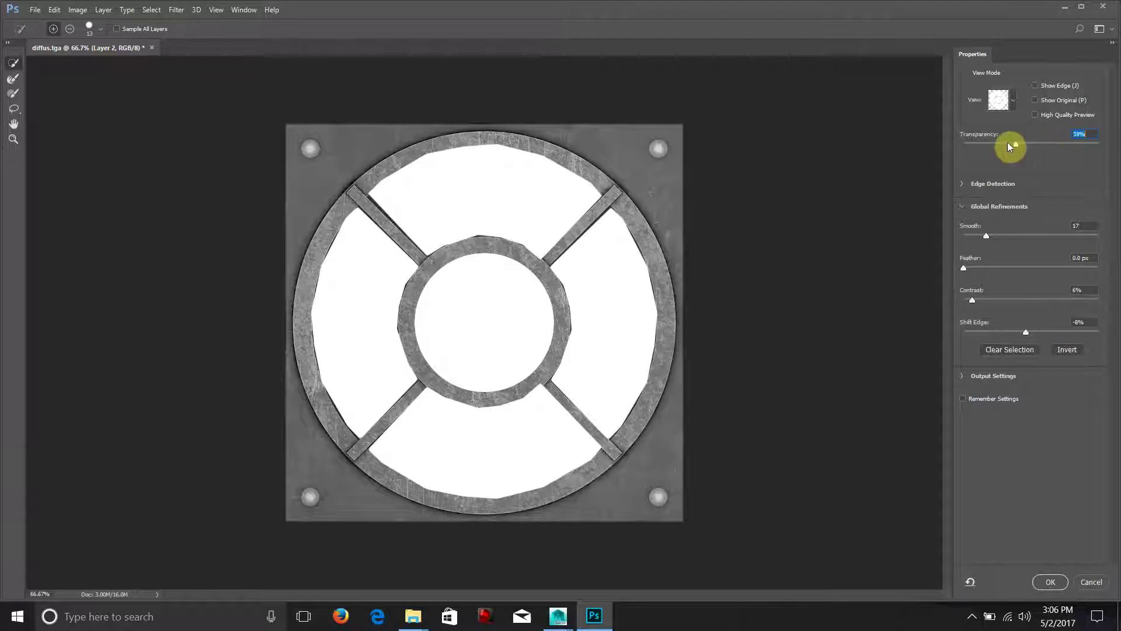
pyautogui.click(1091, 582)
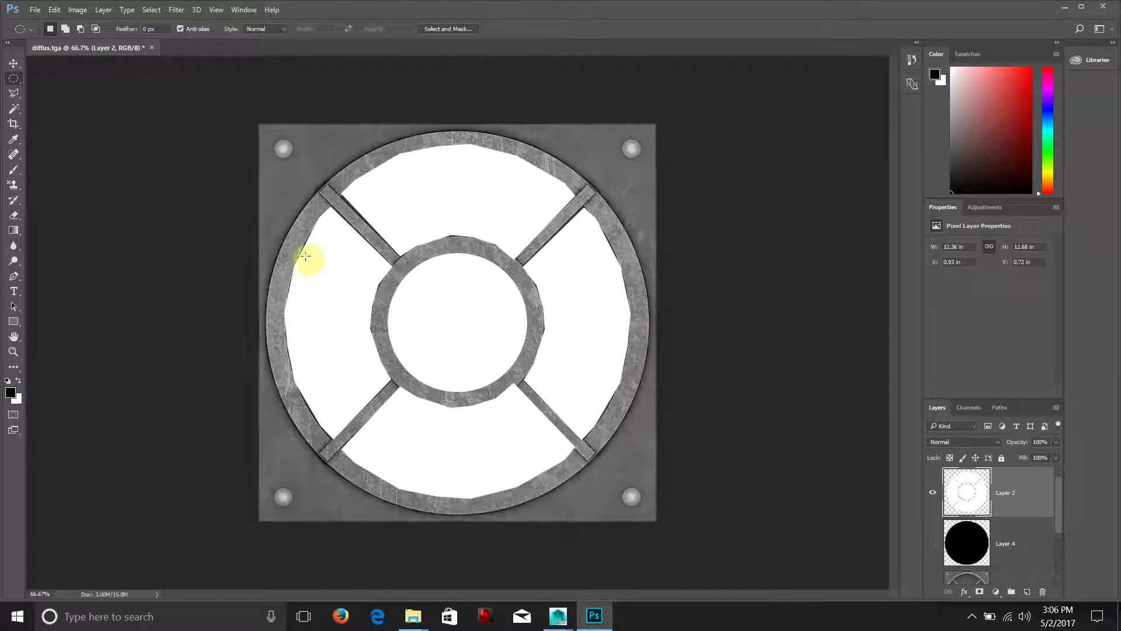
# Show the black circle of Layer 4 and save a JPEG copy named Specular Map new in the pattern_15 folder.
pyautogui.click(933, 544)
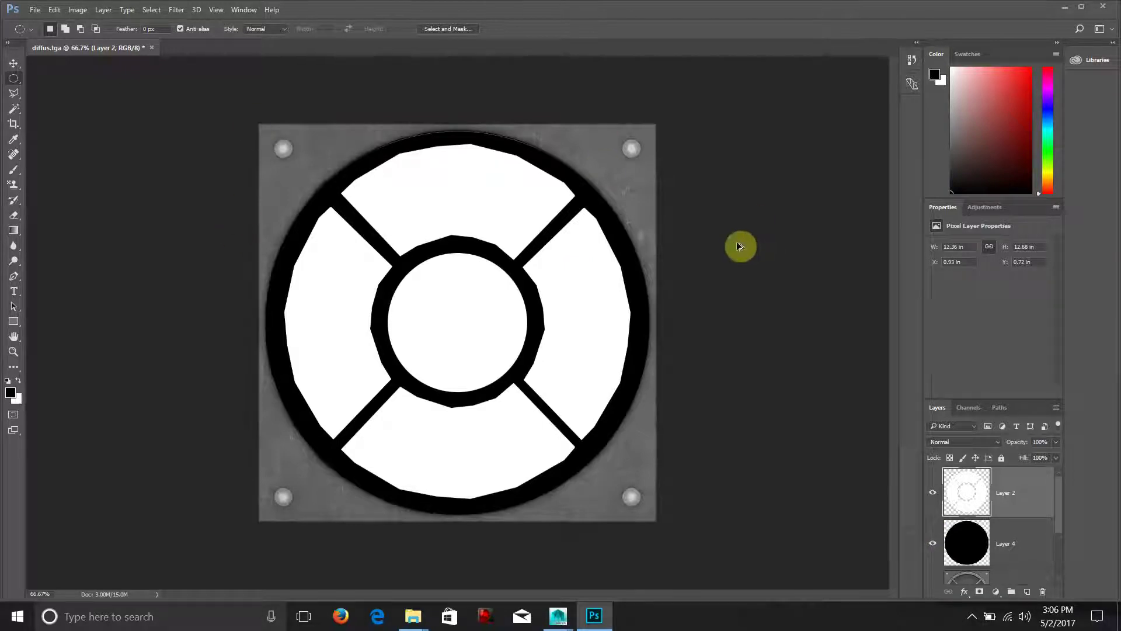
pyautogui.hotkey('ctrl', 'shift', 's')
pyautogui.click(149, 290)
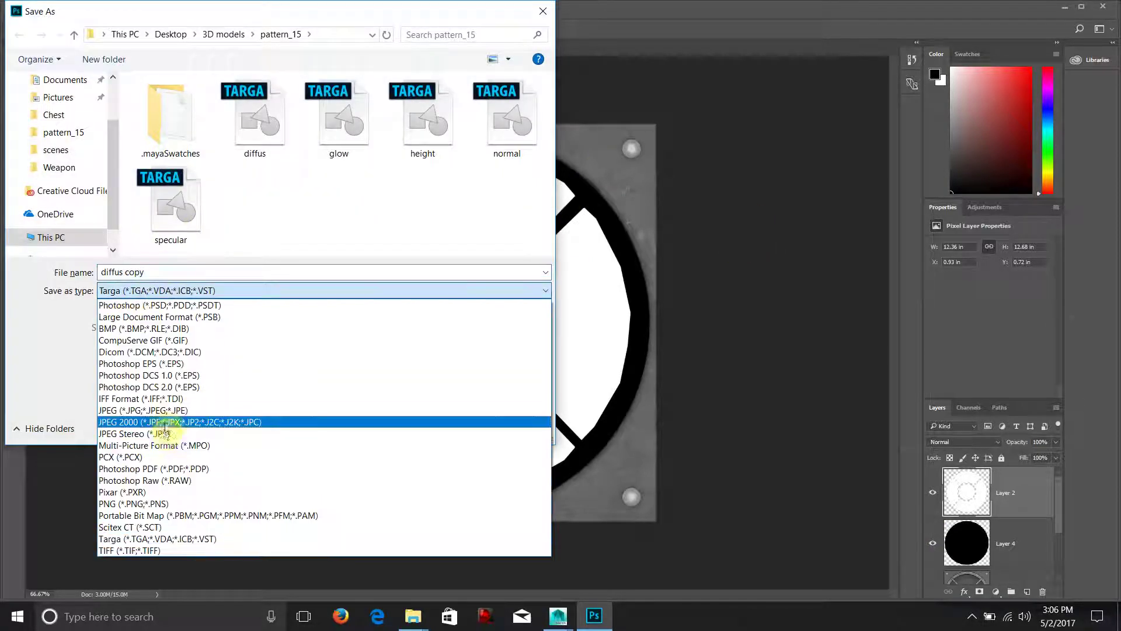
pyautogui.click(157, 410)
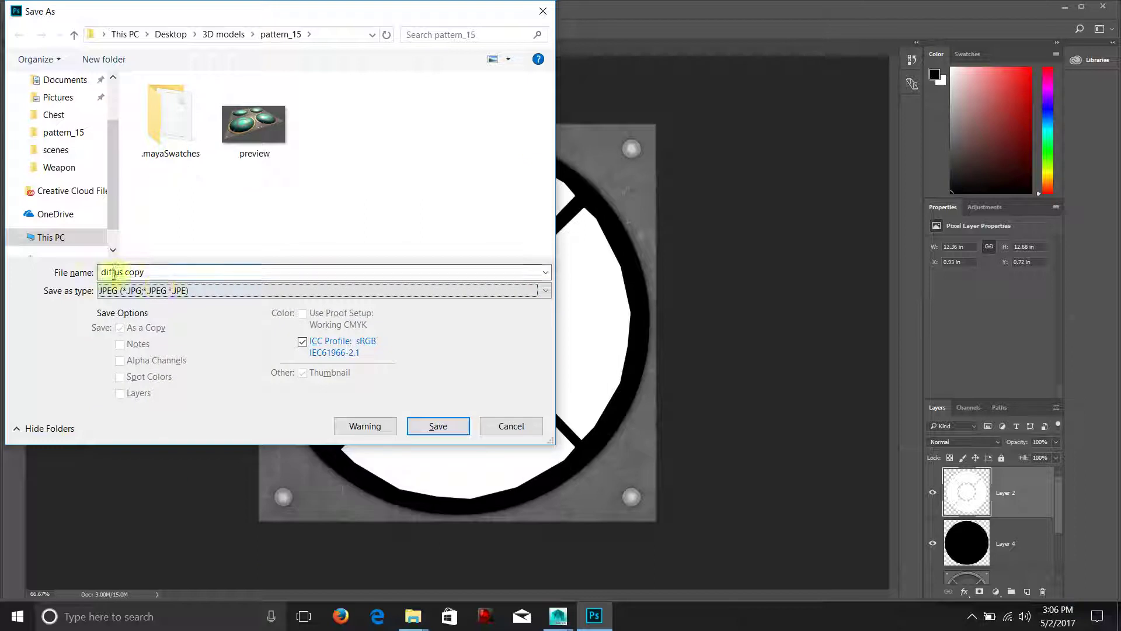
pyautogui.doubleClick(113, 273)
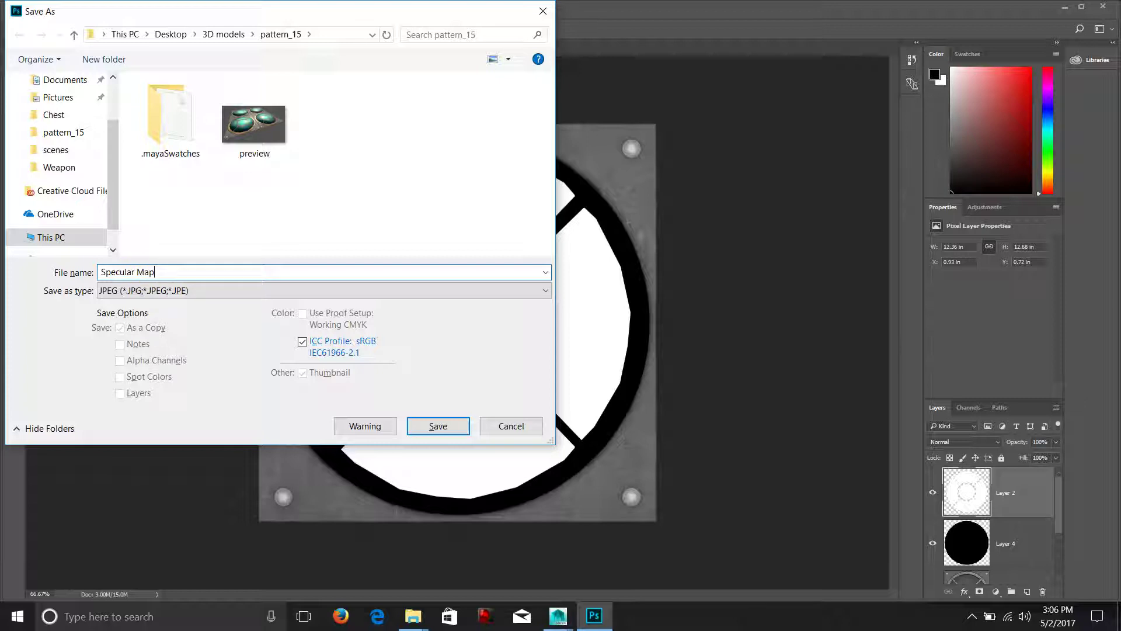
pyautogui.click(439, 426)
pyautogui.click(635, 172)
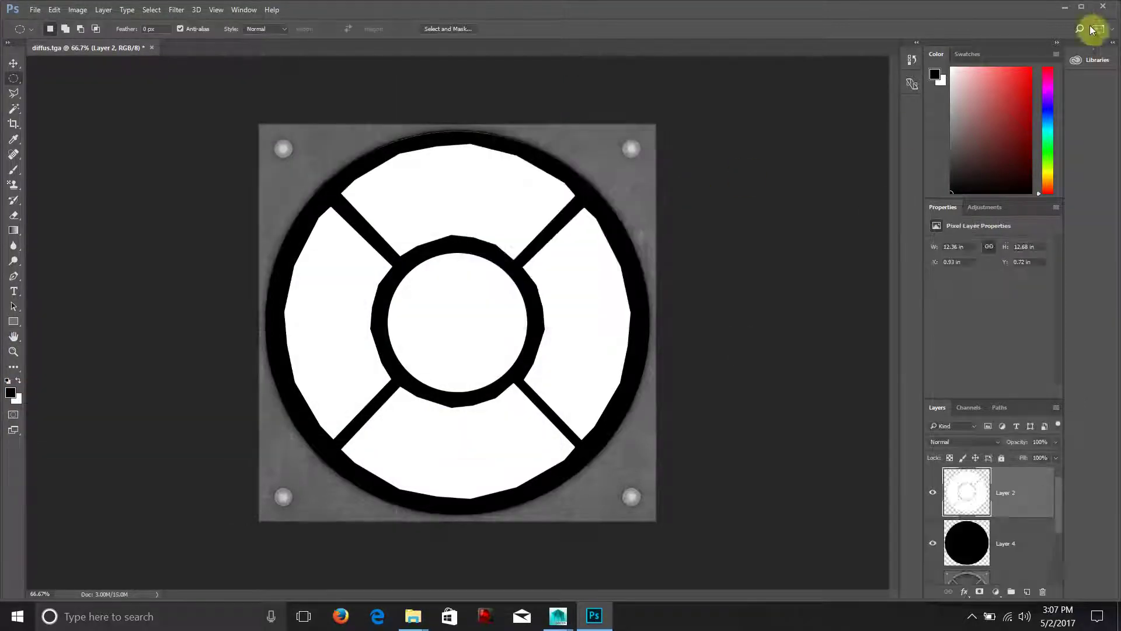
# Switch to Maya and connect a File texture to the Specular Color of the blinn1 material.
pyautogui.click(1062, 9)
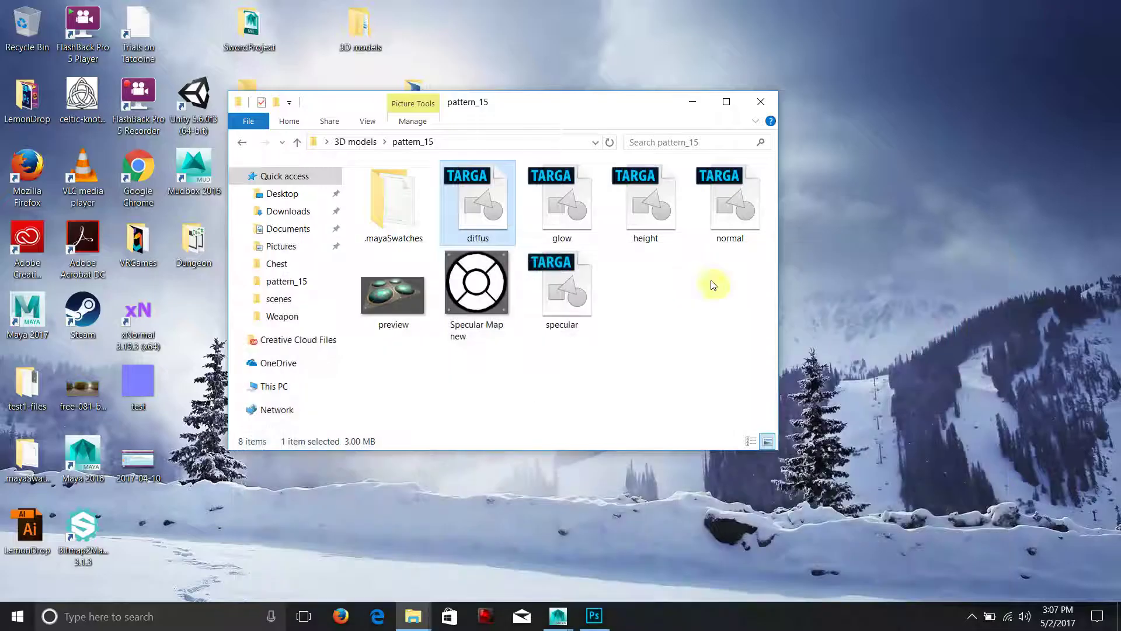
pyautogui.moveTo(576, 624)
pyautogui.click(625, 578)
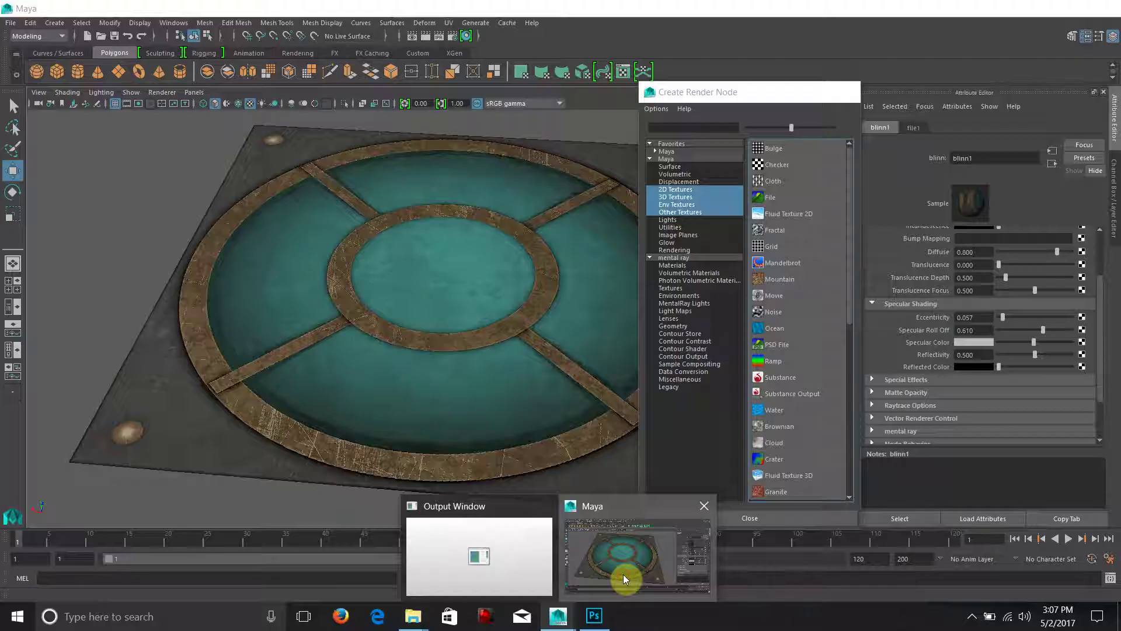
pyautogui.moveTo(633, 303)
pyautogui.keyDown('alt'); pyautogui.mouseDown()
pyautogui.moveTo(657, 342)
pyautogui.moveTo(636, 358)
pyautogui.moveTo(637, 315)
pyautogui.mouseUp(); pyautogui.keyUp('alt')
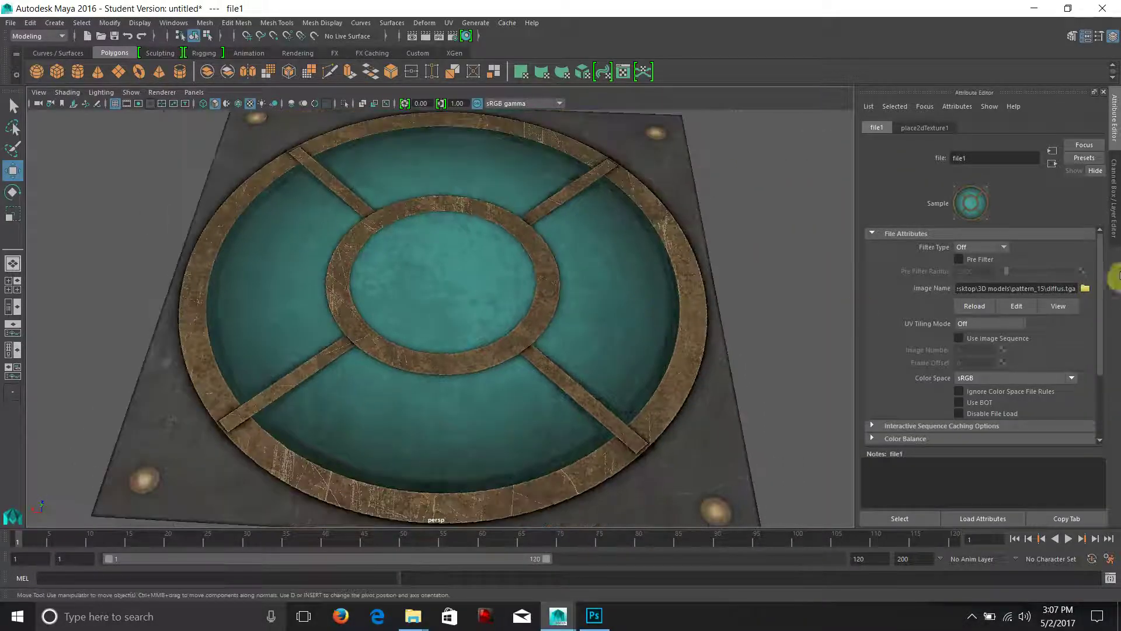
pyautogui.click(1051, 165)
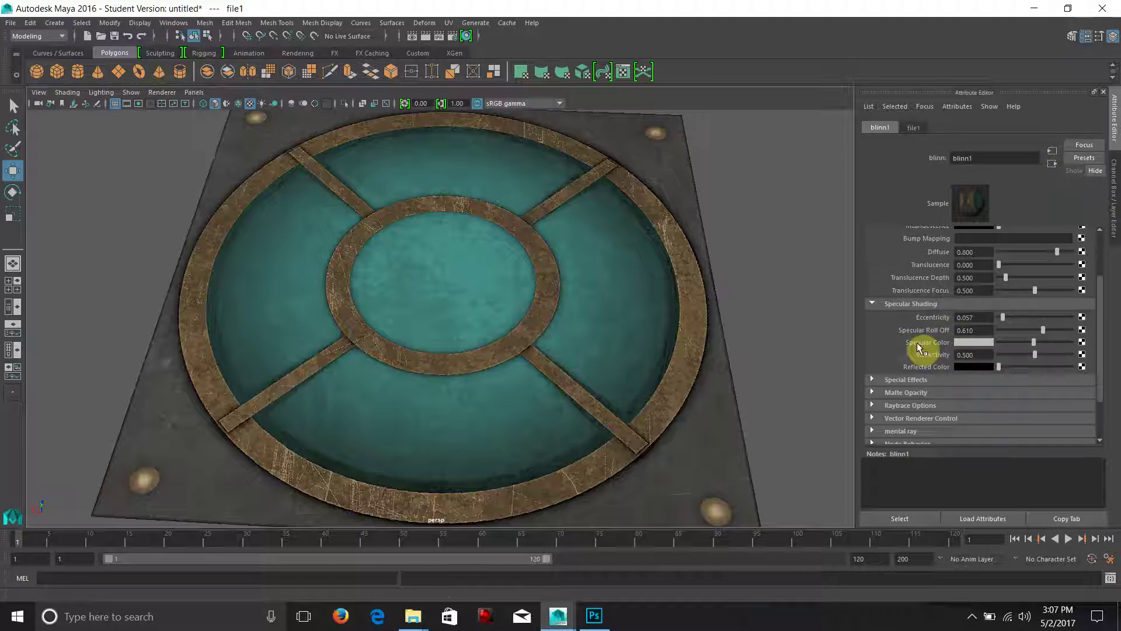
pyautogui.click(1082, 344)
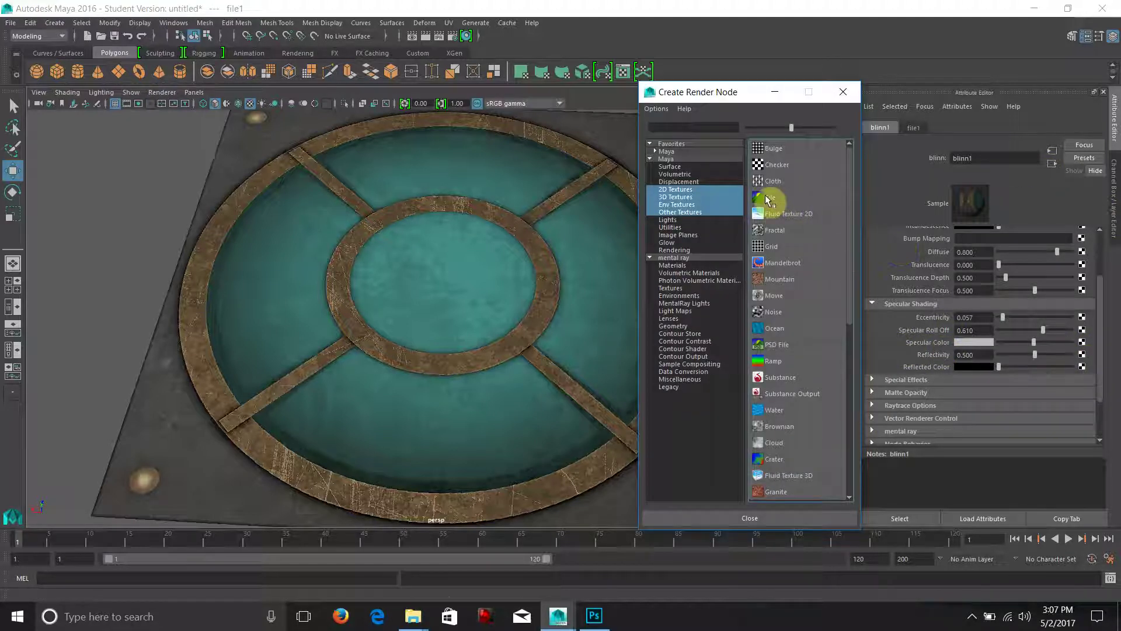
pyautogui.click(768, 199)
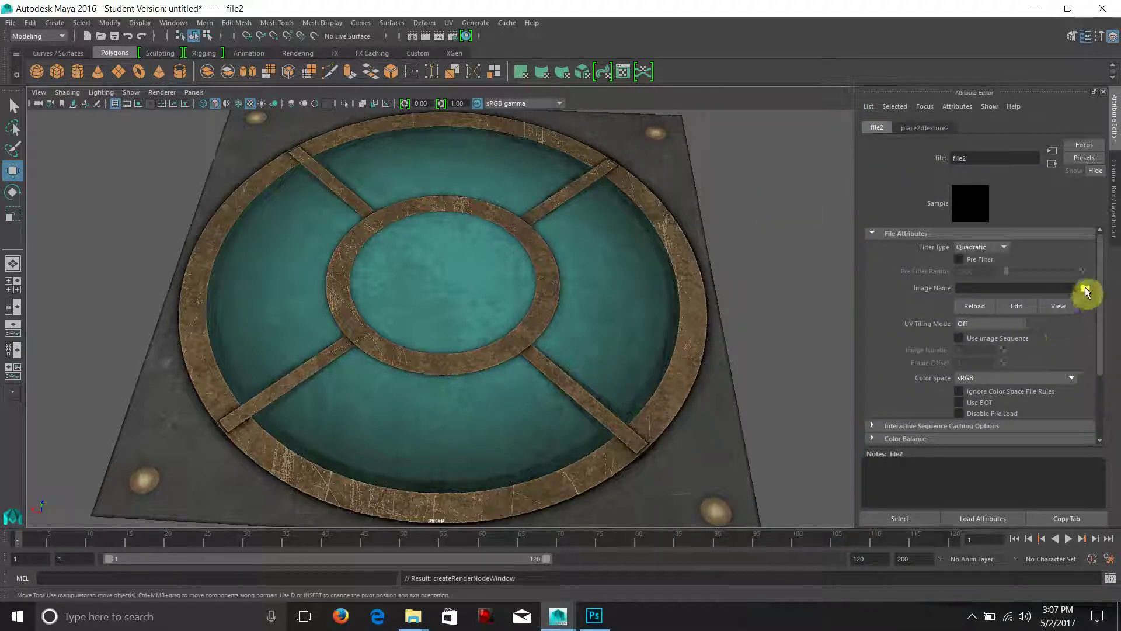
# Load Specular Map new.jpg into the specular file texture and set its Filter Type to Off.
pyautogui.click(1085, 288)
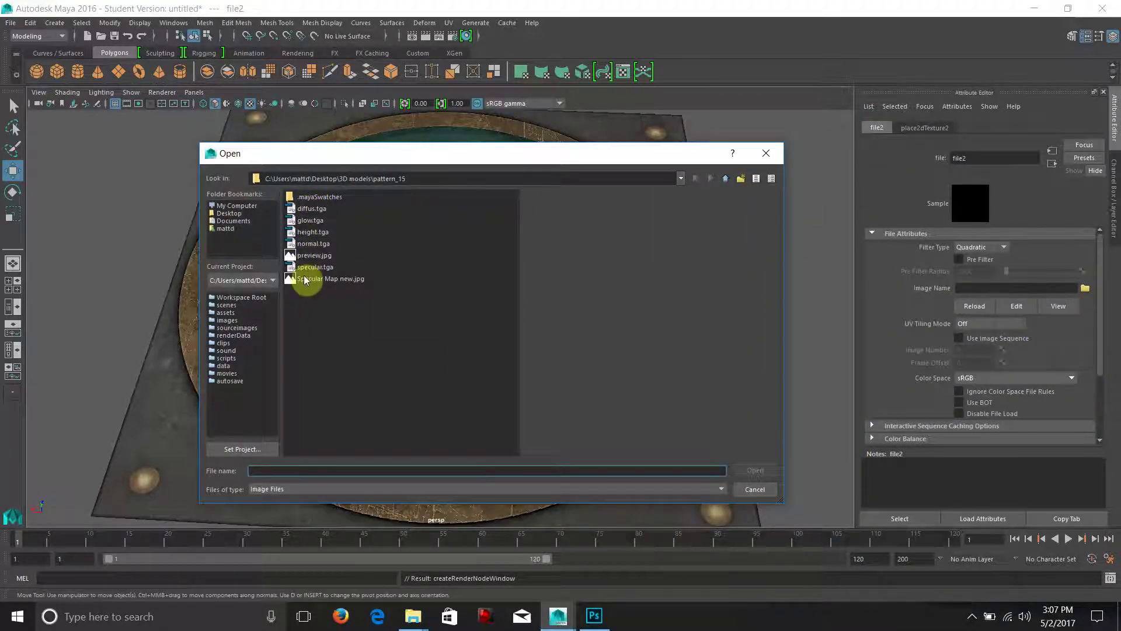
pyautogui.click(308, 283)
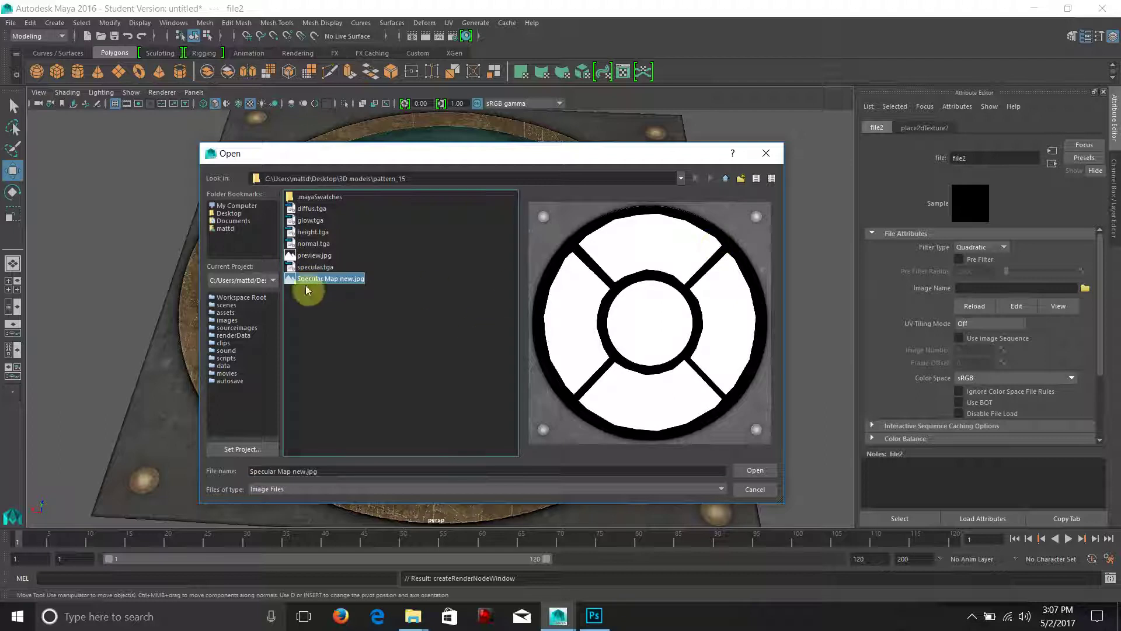
pyautogui.doubleClick(316, 280)
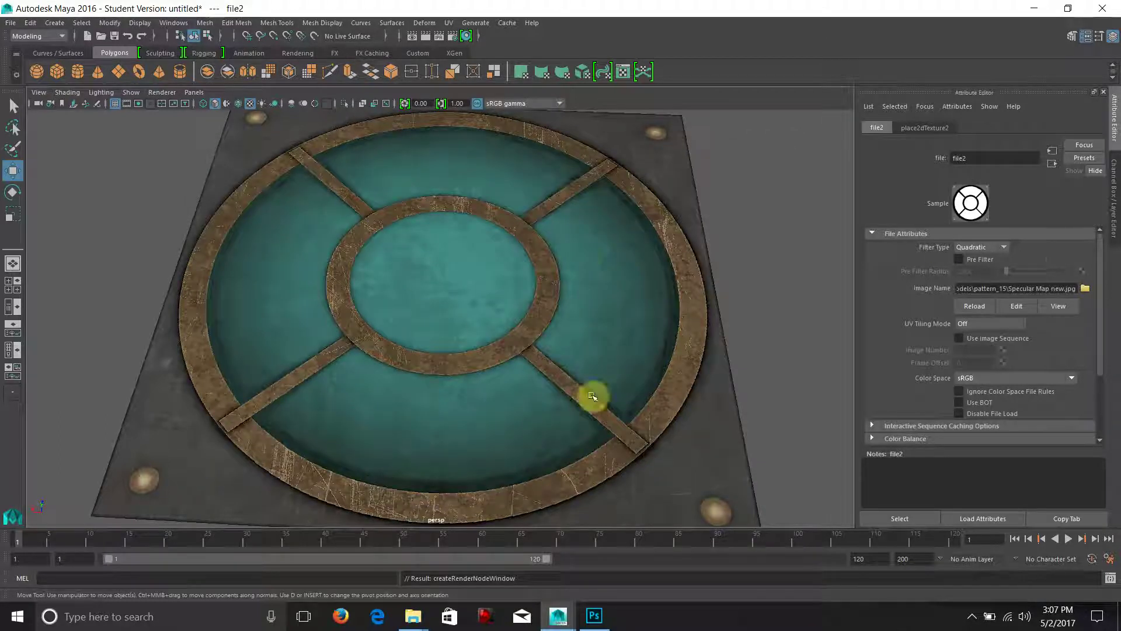
pyautogui.click(966, 247)
pyautogui.click(979, 260)
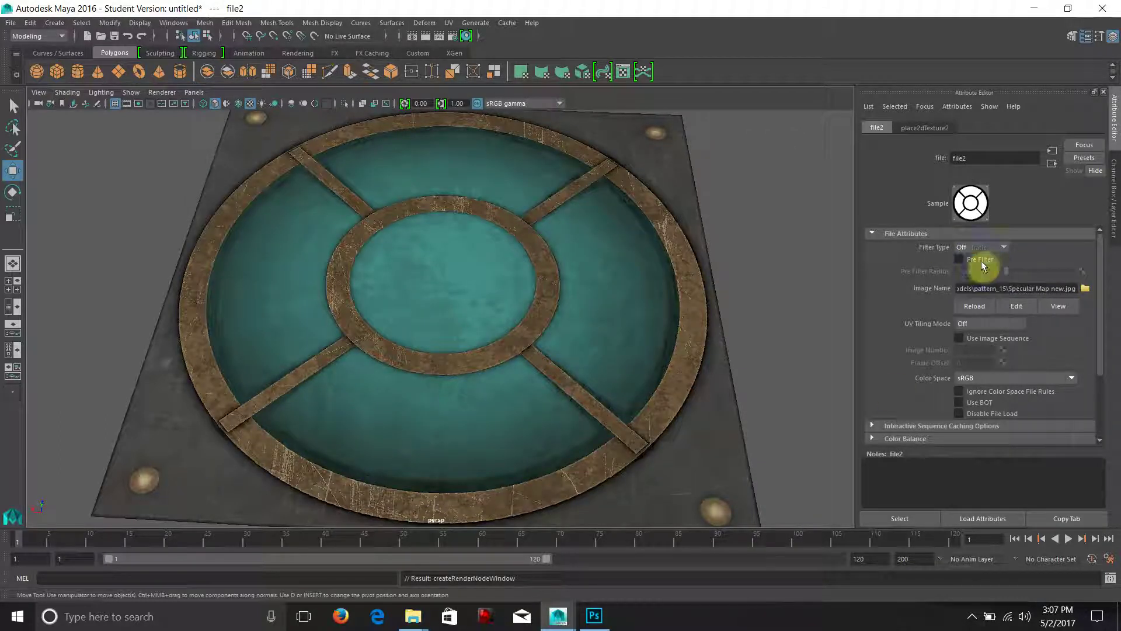
# Examine from several angles and distances how the specular highlight falls on the teal panels and the brown rings.
pyautogui.keyDown('alt'); pyautogui.moveTo(638, 275); pyautogui.dragTo(636, 305); pyautogui.keyUp('alt')
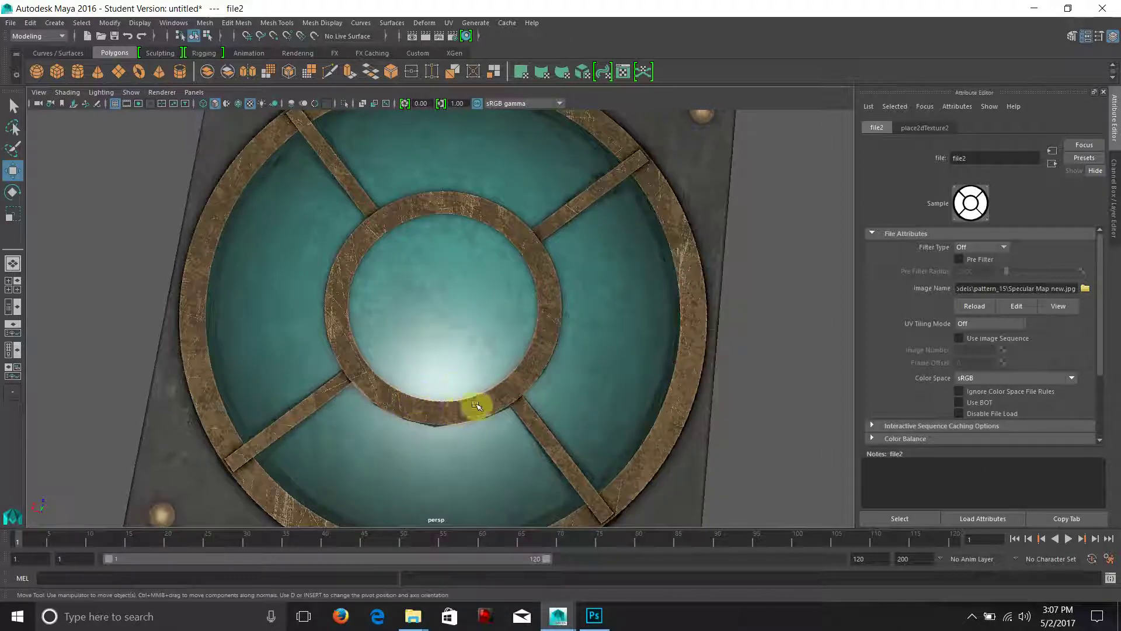
pyautogui.keyDown('alt'); pyautogui.moveTo(434, 367); pyautogui.dragTo(520, 388); pyautogui.keyUp('alt')
pyautogui.keyDown('alt'); pyautogui.moveTo(521, 388); pyautogui.dragTo(623, 514, button='middle'); pyautogui.keyUp('alt')
pyautogui.keyDown('alt'); pyautogui.moveTo(623, 513); pyautogui.dragTo(505, 380); pyautogui.keyUp('alt')
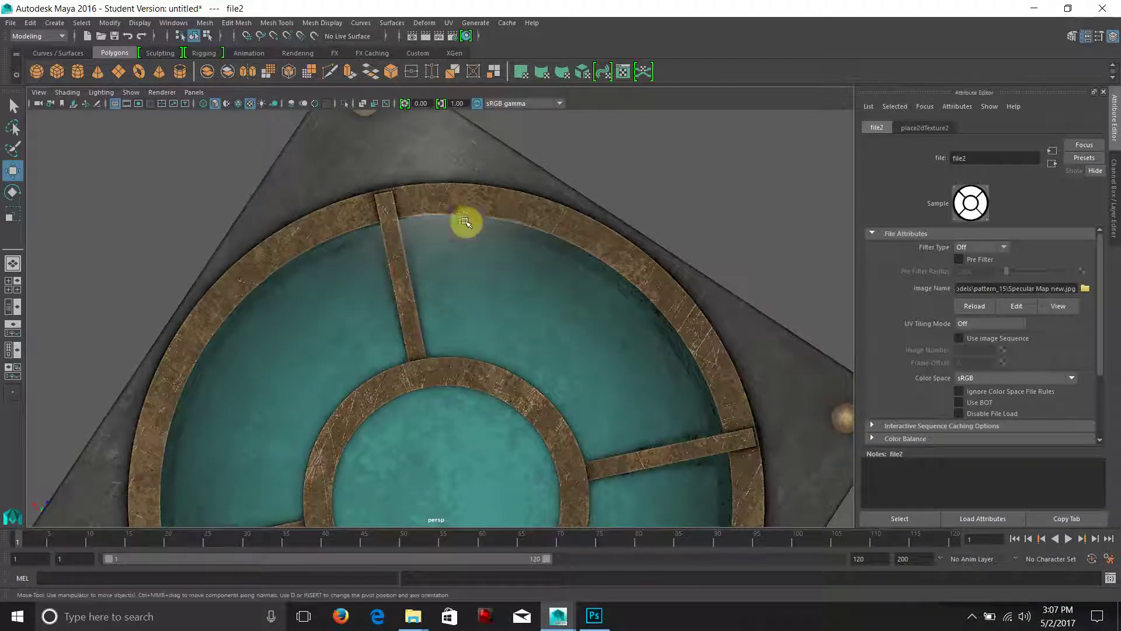
pyautogui.keyDown('alt'); pyautogui.moveTo(447, 154); pyautogui.dragTo(593, 345); pyautogui.keyUp('alt')
pyautogui.keyDown('alt'); pyautogui.moveTo(593, 345); pyautogui.dragTo(546, 289, button='right'); pyautogui.keyUp('alt')
pyautogui.keyDown('alt'); pyautogui.moveTo(546, 289); pyautogui.dragTo(551, 320); pyautogui.keyUp('alt')
pyautogui.keyDown('alt'); pyautogui.moveTo(550, 320); pyautogui.dragTo(691, 407, button='right'); pyautogui.keyUp('alt')
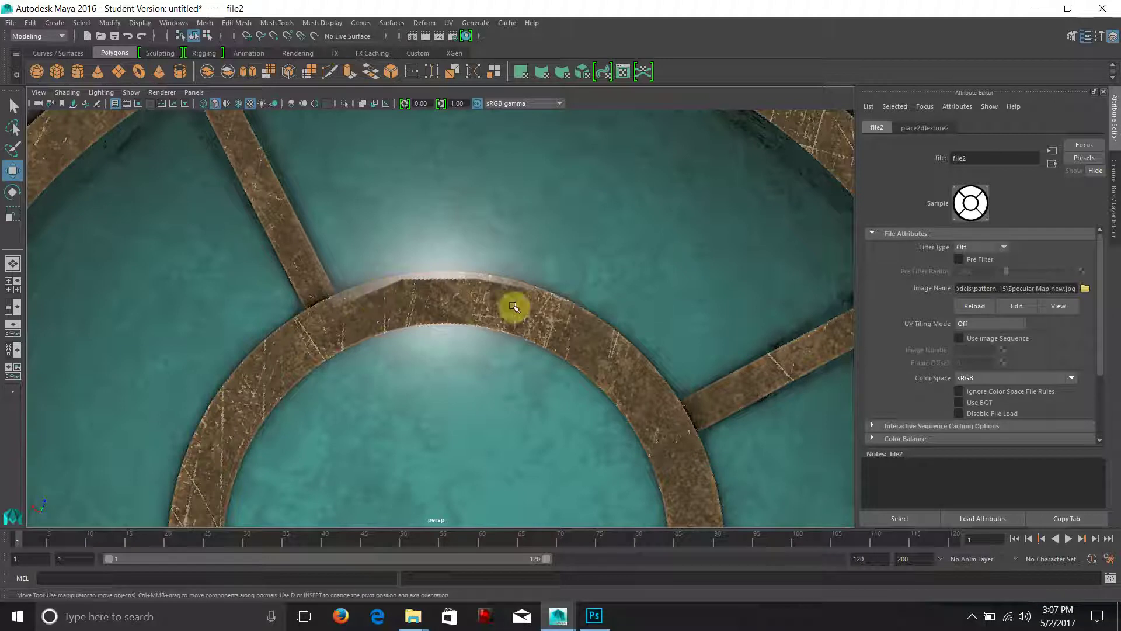
pyautogui.scroll(-5, 611, 343)
pyautogui.keyDown('alt'); pyautogui.moveTo(606, 335); pyautogui.dragTo(483, 351); pyautogui.keyUp('alt')
pyautogui.scroll(-3, 536, 394)
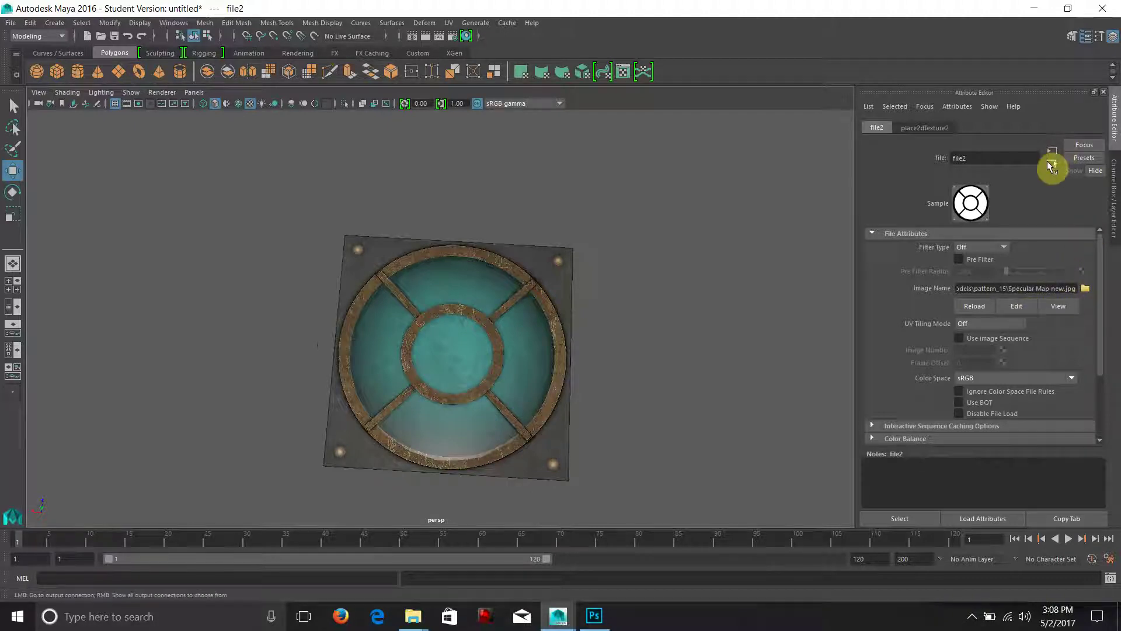
# Return to the blinn1 material and lower its Eccentricity to 0.008 and its Specular Roll Off to 0.130.
pyautogui.click(1052, 164)
pyautogui.click(1052, 153)
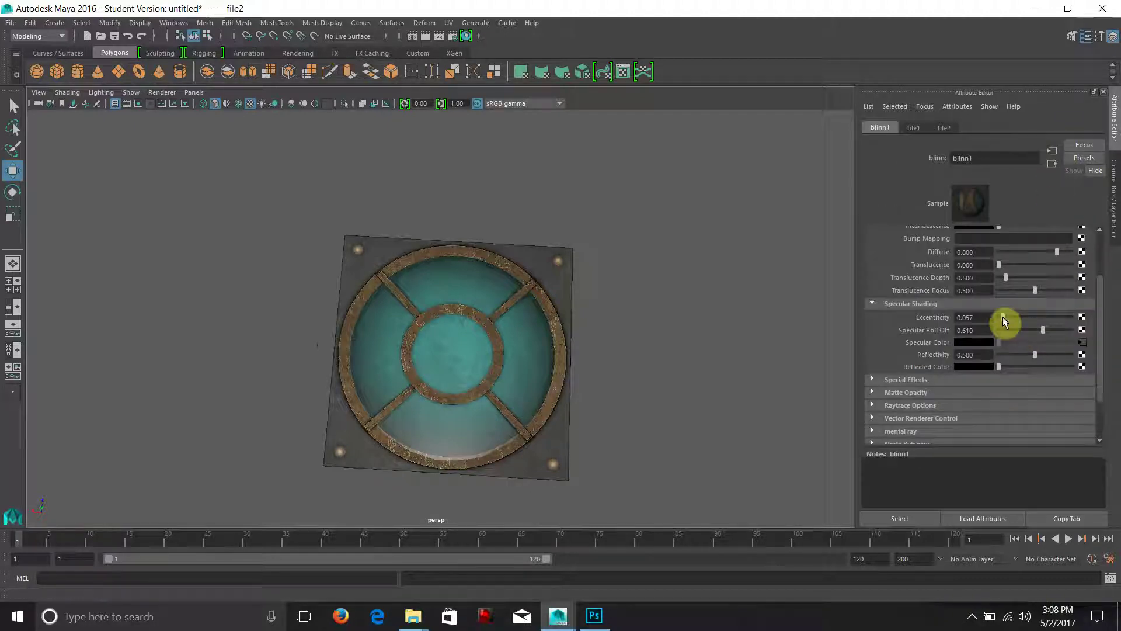
pyautogui.moveTo(1003, 320); pyautogui.dragTo(1007, 318)
pyautogui.moveTo(654, 328)
pyautogui.keyDown('alt'); pyautogui.mouseDown()
pyautogui.moveTo(633, 318)
pyautogui.moveTo(633, 351)
pyautogui.moveTo(607, 346)
pyautogui.mouseUp(); pyautogui.keyUp('alt')
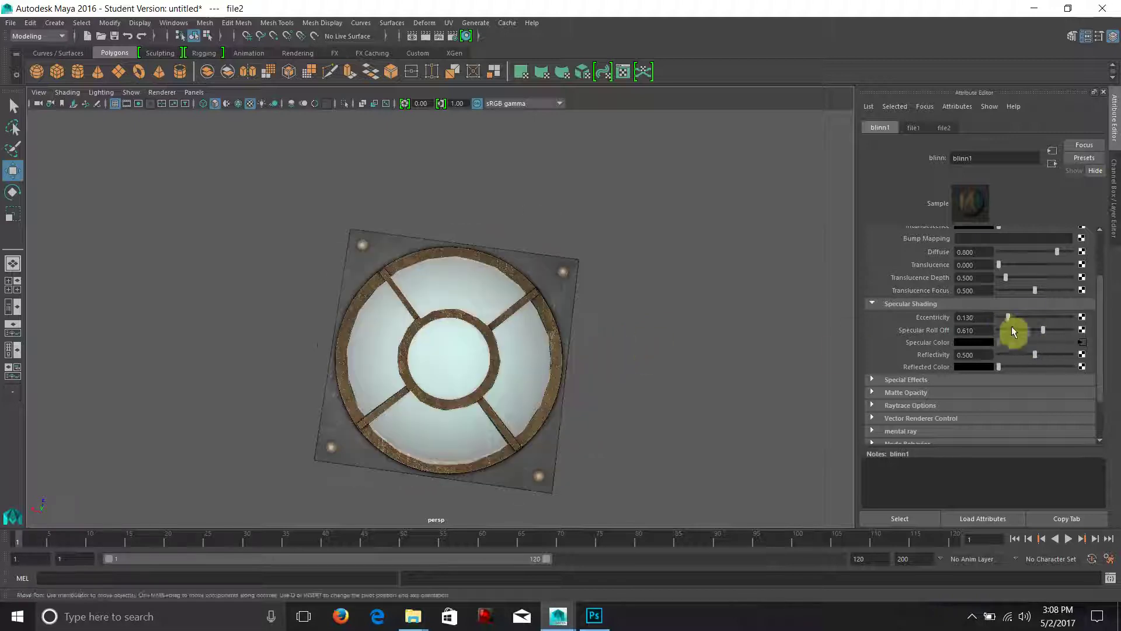
pyautogui.moveTo(1032, 334)
pyautogui.mouseDown()
pyautogui.moveTo(1008, 328)
pyautogui.moveTo(1024, 333)
pyautogui.moveTo(1010, 337)
pyautogui.moveTo(1052, 314)
pyautogui.moveTo(999, 327)
pyautogui.mouseUp()
pyautogui.keyDown('alt'); pyautogui.moveTo(648, 338); pyautogui.dragTo(601, 323); pyautogui.keyUp('alt')
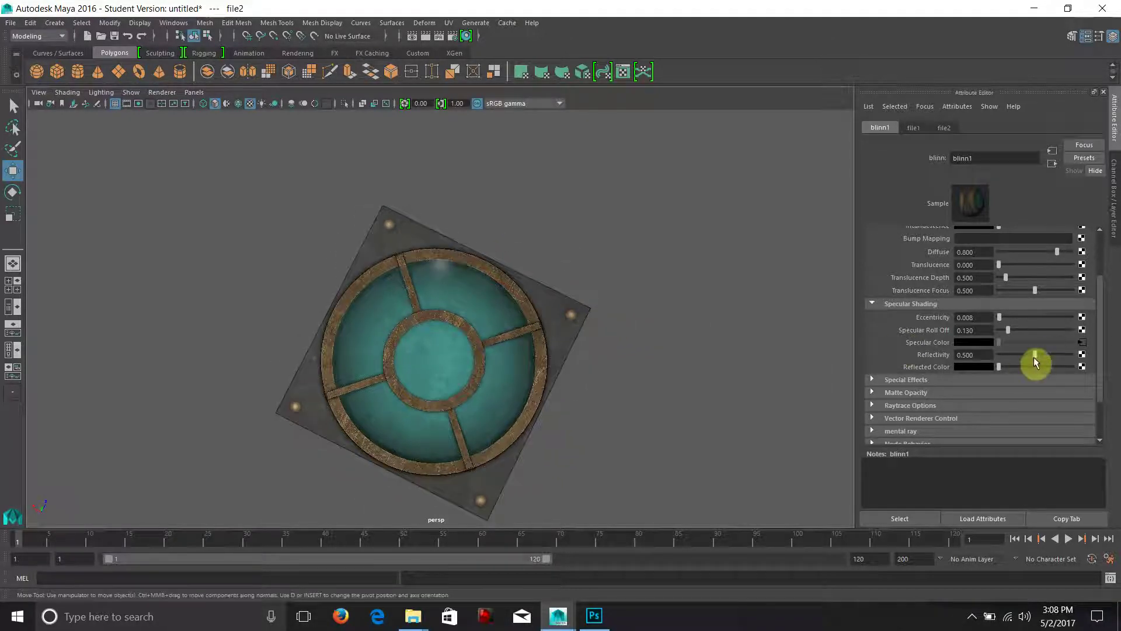
# Raise blinn1's Reflectivity to 0.683 and its Specular Roll Off to 0.691, and check the highlight on the model.
pyautogui.moveTo(1034, 361); pyautogui.dragTo(1078, 359)
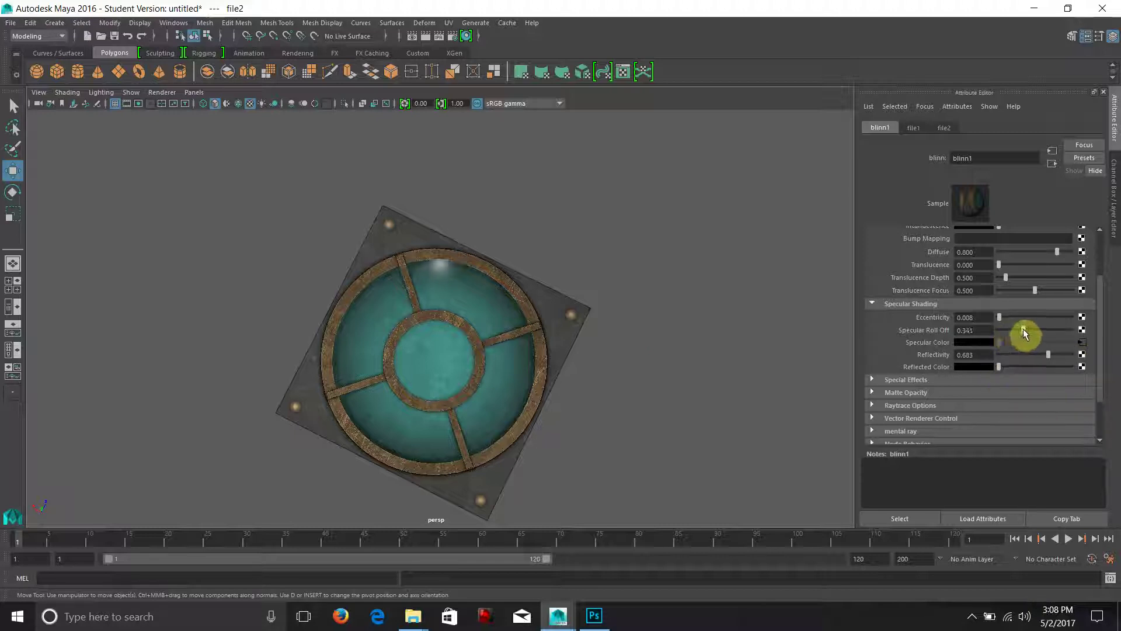
pyautogui.keyDown('alt'); pyautogui.moveTo(664, 327); pyautogui.dragTo(668, 331); pyautogui.keyUp('alt')
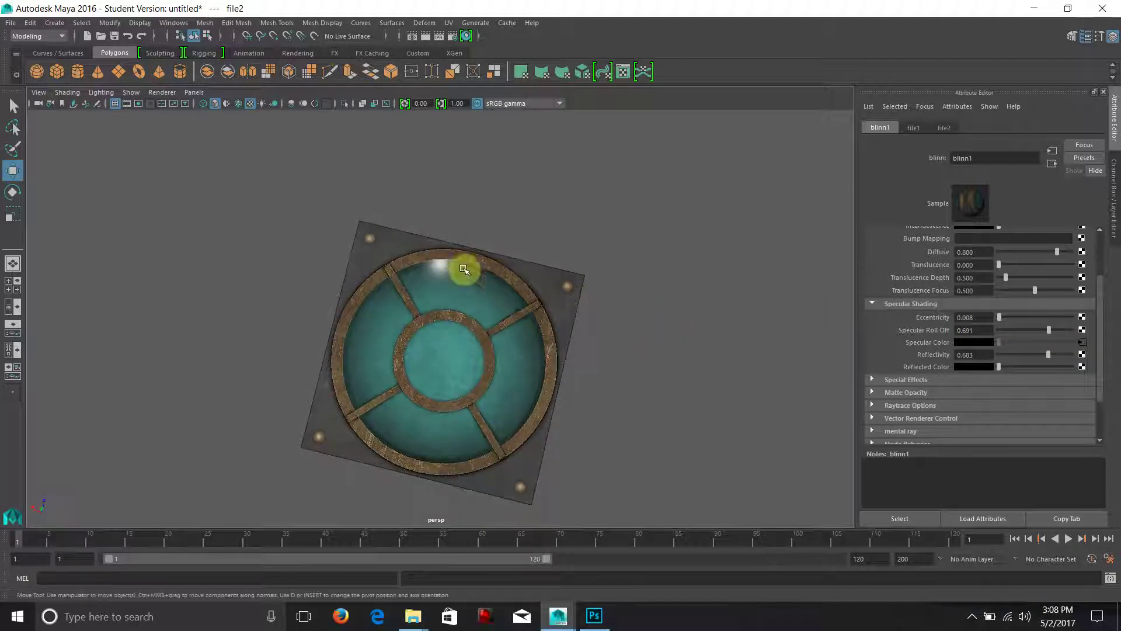
pyautogui.keyDown('alt'); pyautogui.moveTo(553, 395); pyautogui.dragTo(544, 368); pyautogui.keyUp('alt')
pyautogui.keyDown('alt'); pyautogui.moveTo(544, 368); pyautogui.dragTo(668, 441, button='right'); pyautogui.keyUp('alt')
pyautogui.keyDown('alt'); pyautogui.moveTo(668, 440); pyautogui.dragTo(615, 384); pyautogui.keyUp('alt')
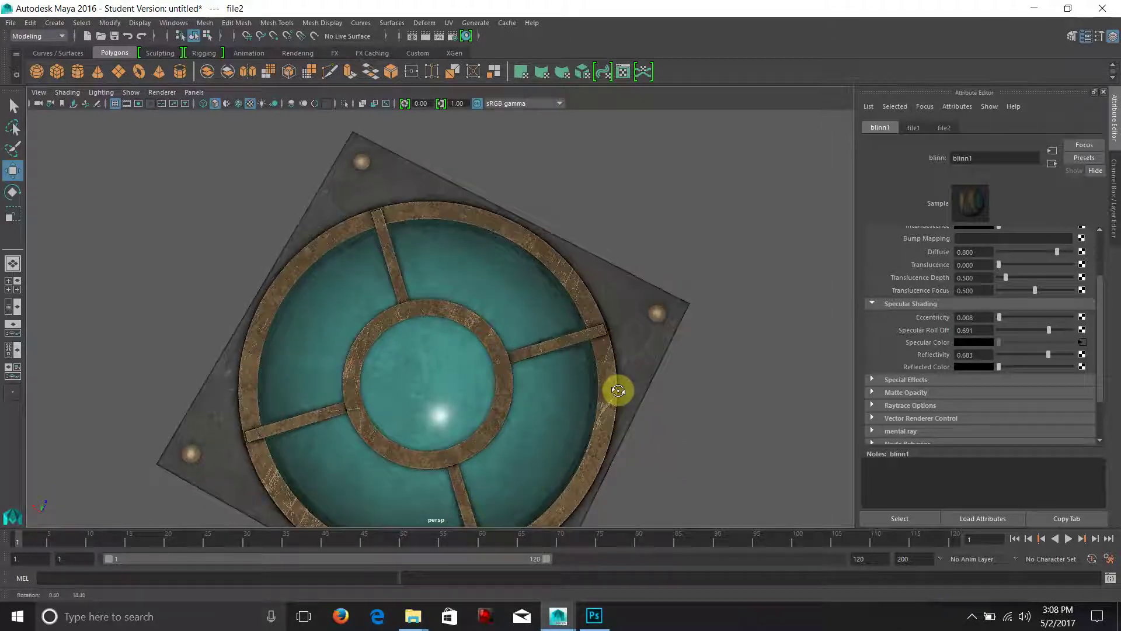
# Set blinn1's Eccentricity to 0.049 and check the softer highlight across the panels.
pyautogui.moveTo(1004, 316); pyautogui.dragTo(1000, 315)
pyautogui.keyDown('alt'); pyautogui.moveTo(701, 333); pyautogui.dragTo(829, 356); pyautogui.keyUp('alt')
pyautogui.keyDown('alt'); pyautogui.moveTo(829, 355); pyautogui.dragTo(654, 370, button='right'); pyautogui.keyUp('alt')
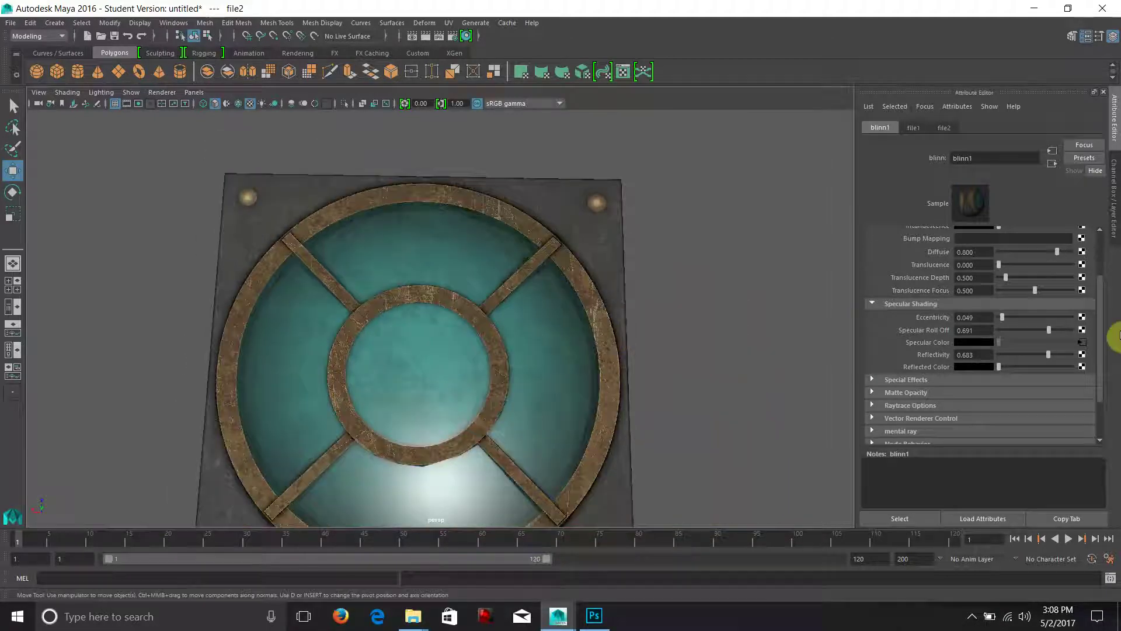
# Connect a File texture to blinn1's Bump Mapping, change the bump node's Use As type and return to the material.
pyautogui.click(1081, 238)
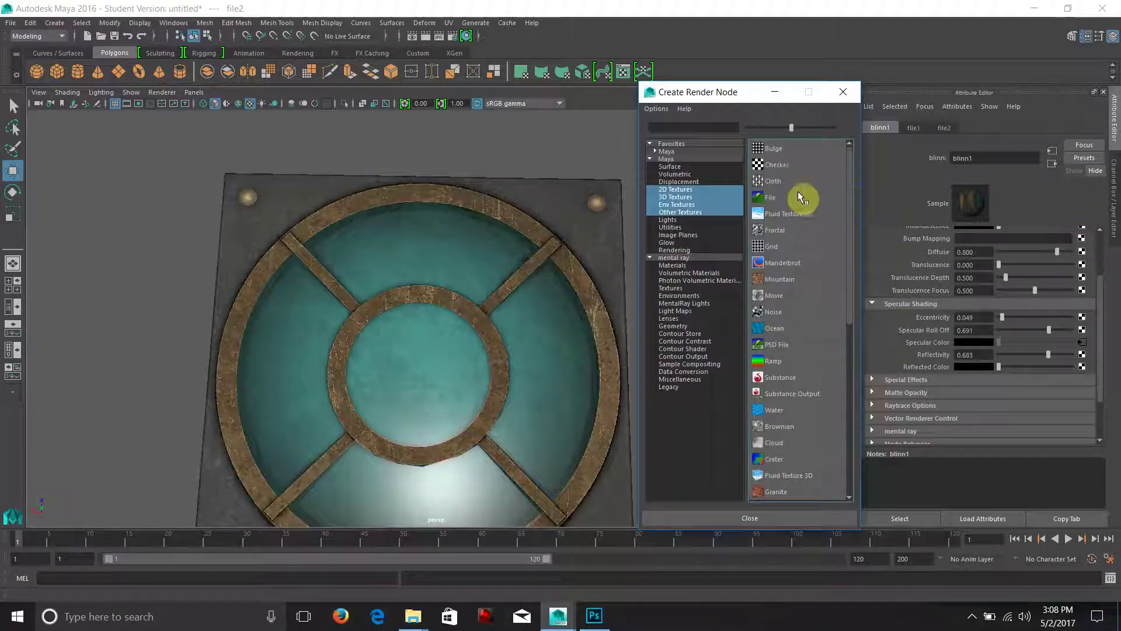
pyautogui.click(798, 191)
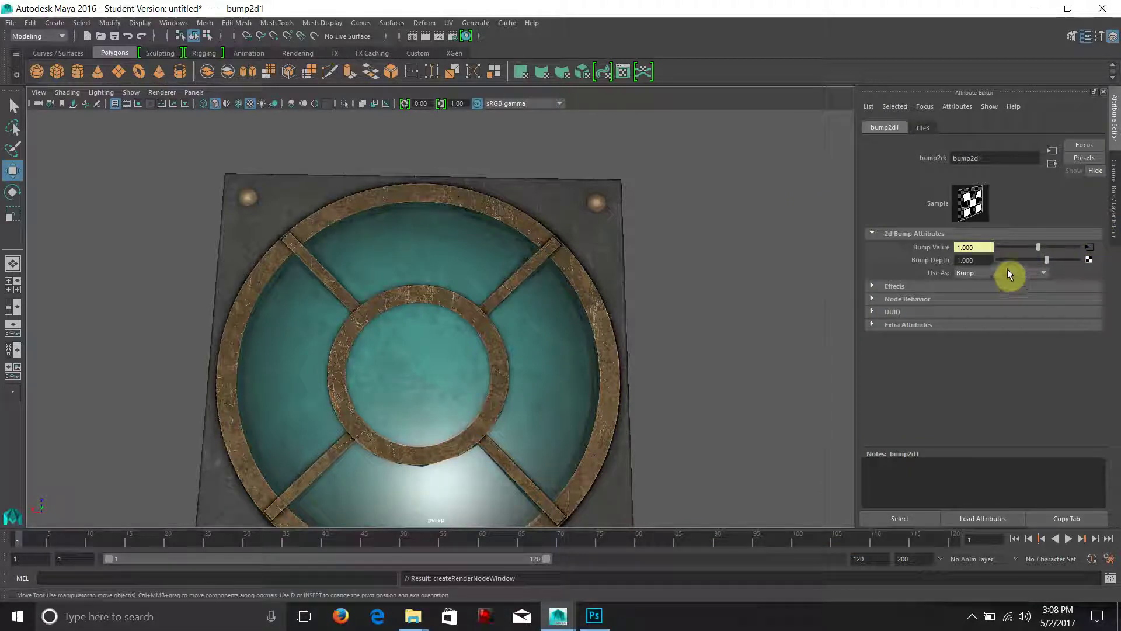
pyautogui.click(1004, 273)
pyautogui.click(1001, 297)
pyautogui.click(1053, 165)
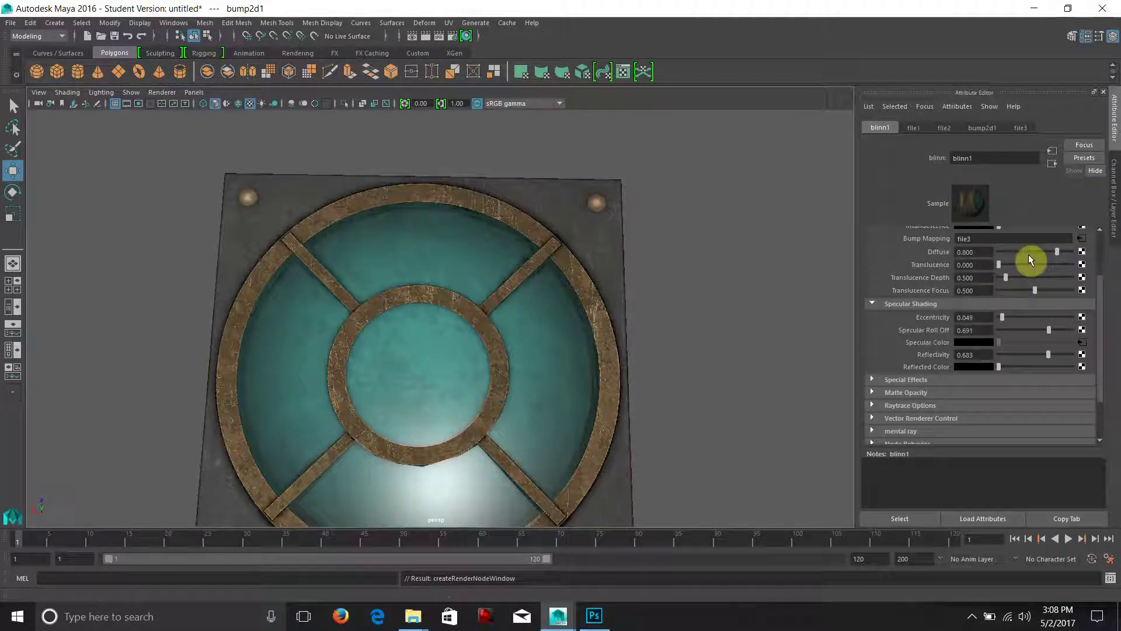
# Load normal.tga from the pattern_15 folder into the bump map's file3 texture and set its Filter Type to Off.
pyautogui.scroll(3, 1101, 268)
pyautogui.click(1081, 310)
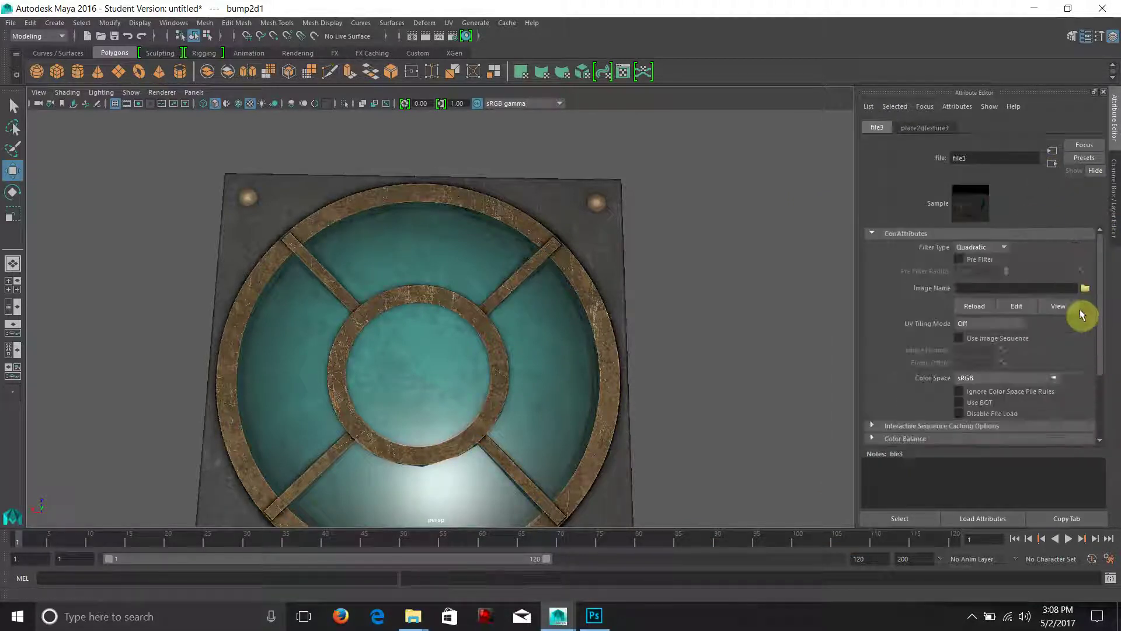
pyautogui.click(1085, 288)
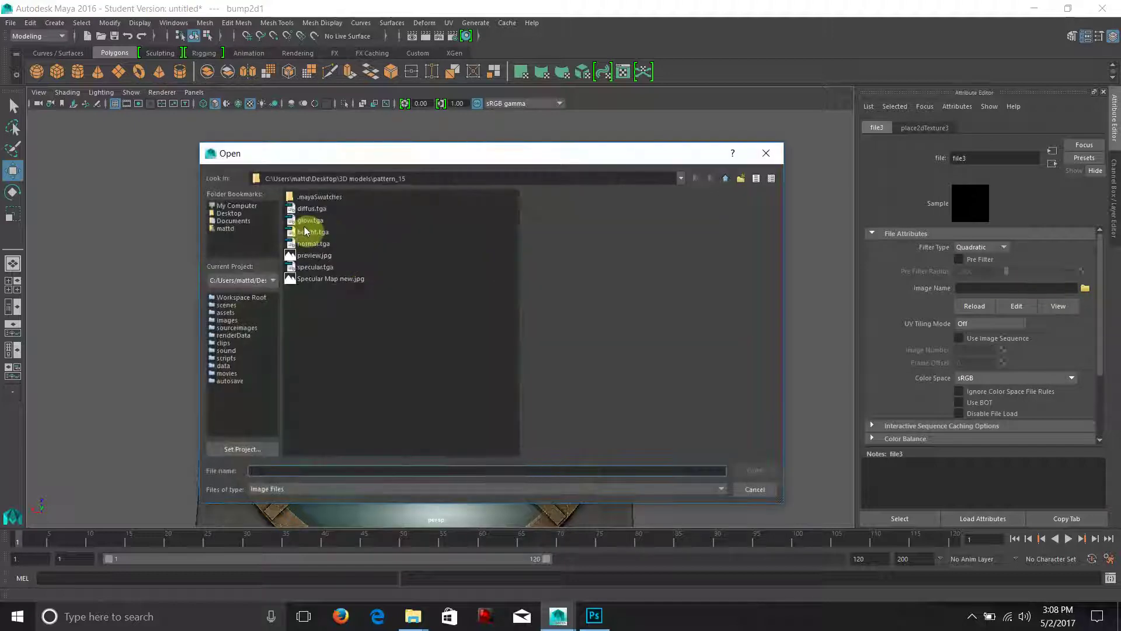
pyautogui.doubleClick(305, 244)
pyautogui.keyDown('alt'); pyautogui.moveTo(588, 300); pyautogui.dragTo(405, 275); pyautogui.keyUp('alt')
pyautogui.click(985, 249)
pyautogui.click(976, 264)
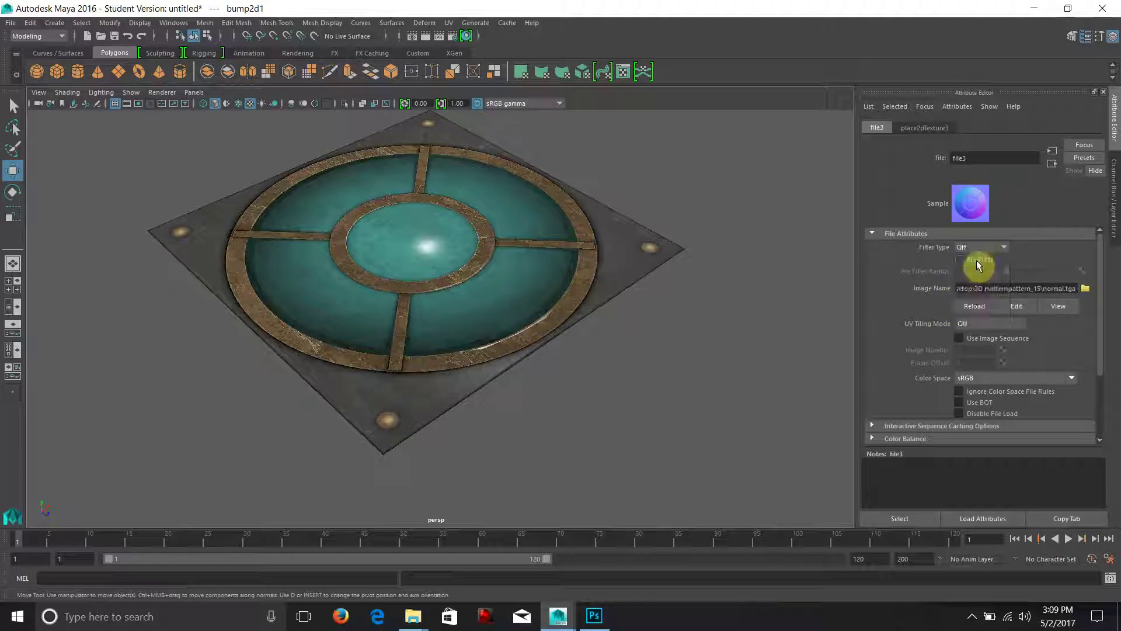
# Set bump2d1's Bump Depth to 0.704 and inspect the surface detail on the model up close.
pyautogui.click(1053, 163)
pyautogui.moveTo(1046, 261)
pyautogui.mouseDown()
pyautogui.moveTo(1057, 262)
pyautogui.moveTo(1044, 266)
pyautogui.mouseUp()
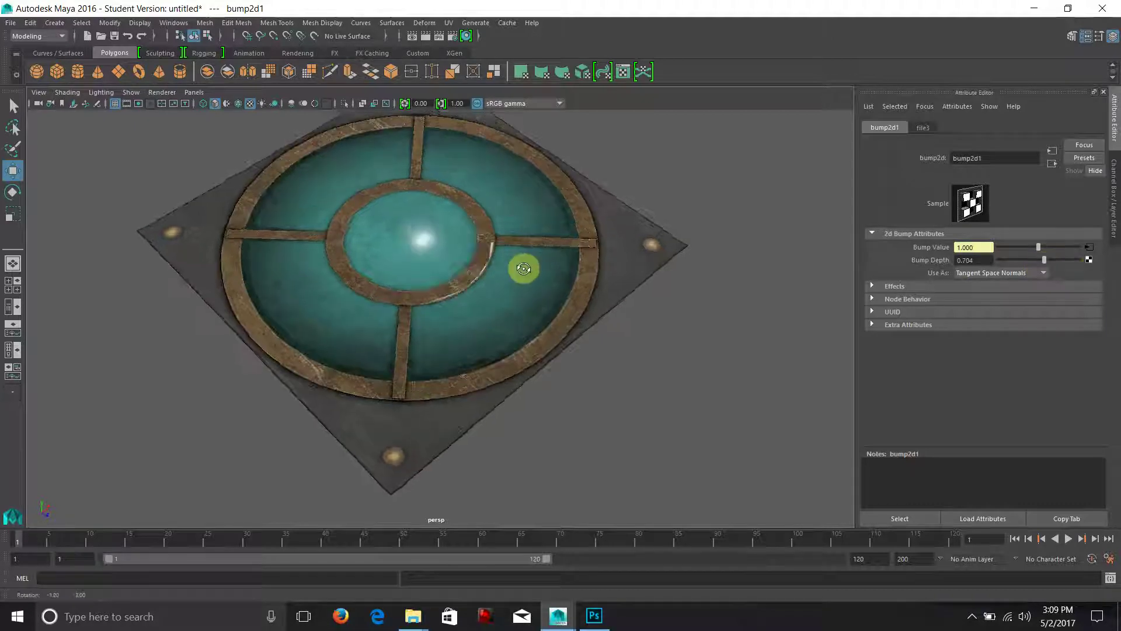
pyautogui.keyDown('alt'); pyautogui.moveTo(526, 275); pyautogui.dragTo(678, 342, button='right'); pyautogui.keyUp('alt')
pyautogui.keyDown('alt'); pyautogui.moveTo(678, 342); pyautogui.dragTo(646, 305); pyautogui.keyUp('alt')
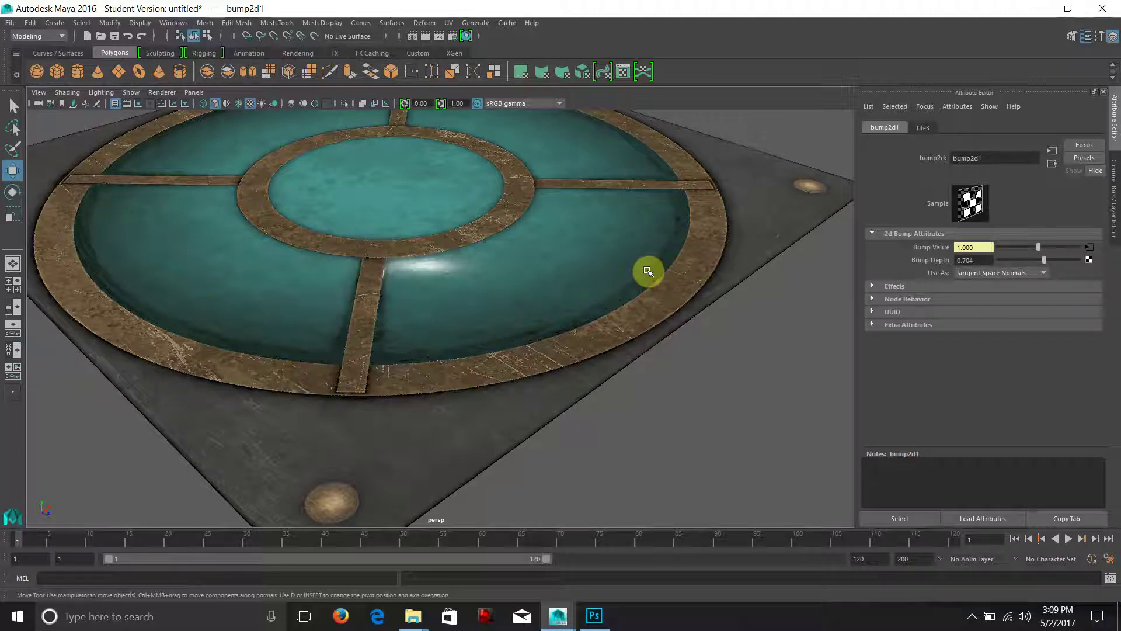
# Return to the blinn1 material and check the whole textured model from another angle.
pyautogui.click(1052, 164)
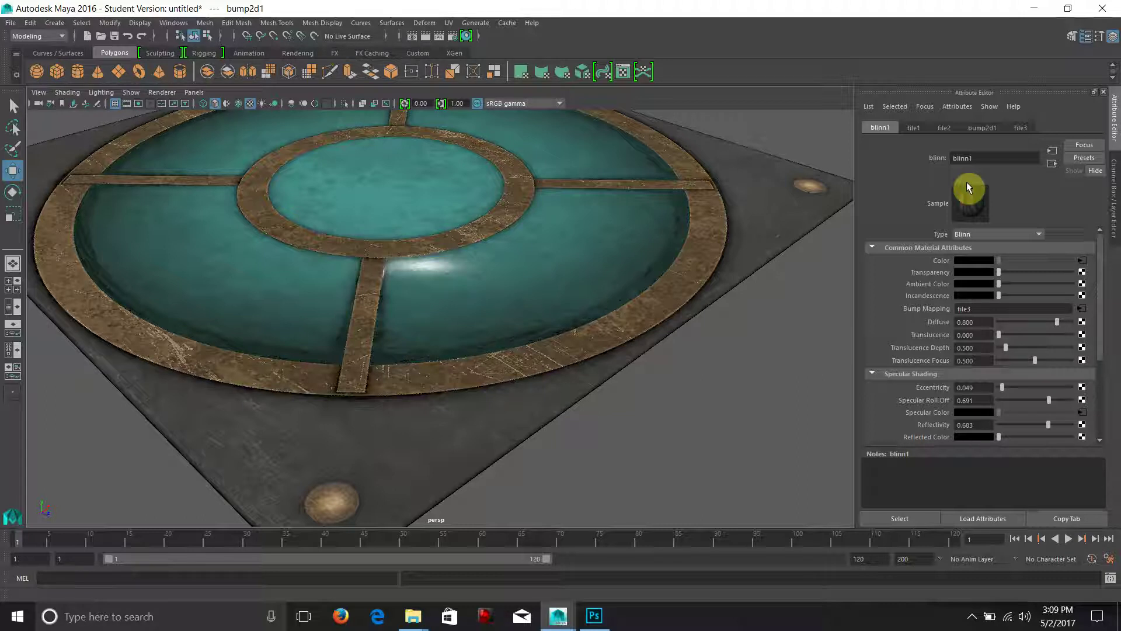
pyautogui.keyDown('alt'); pyautogui.moveTo(505, 178); pyautogui.dragTo(257, 125); pyautogui.keyUp('alt')
pyautogui.press('f')
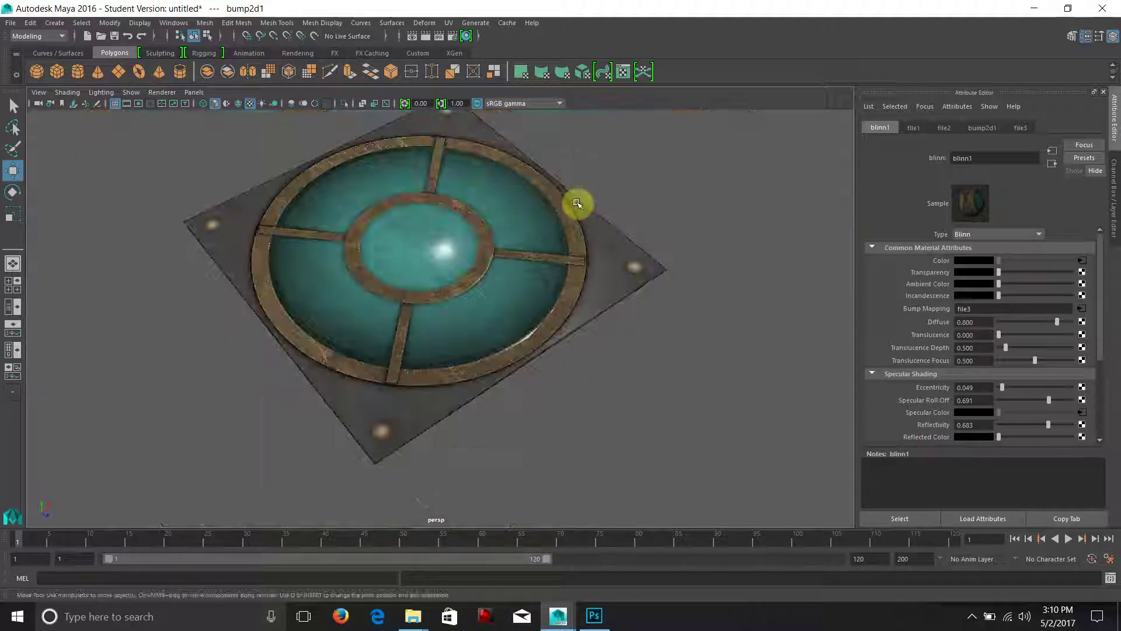